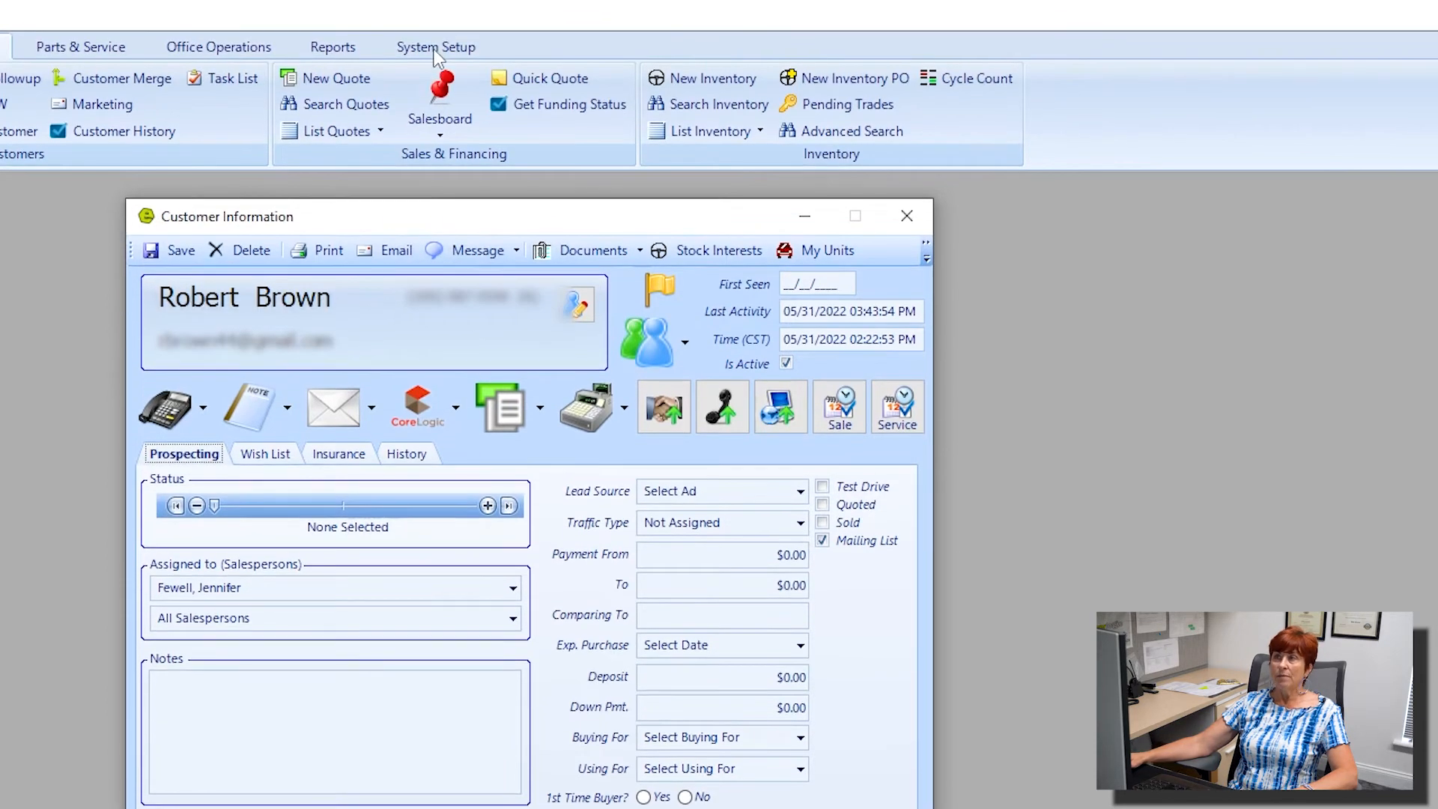
# Advance the customer's prospecting status slider to Cold.
pyautogui.click(434, 48)
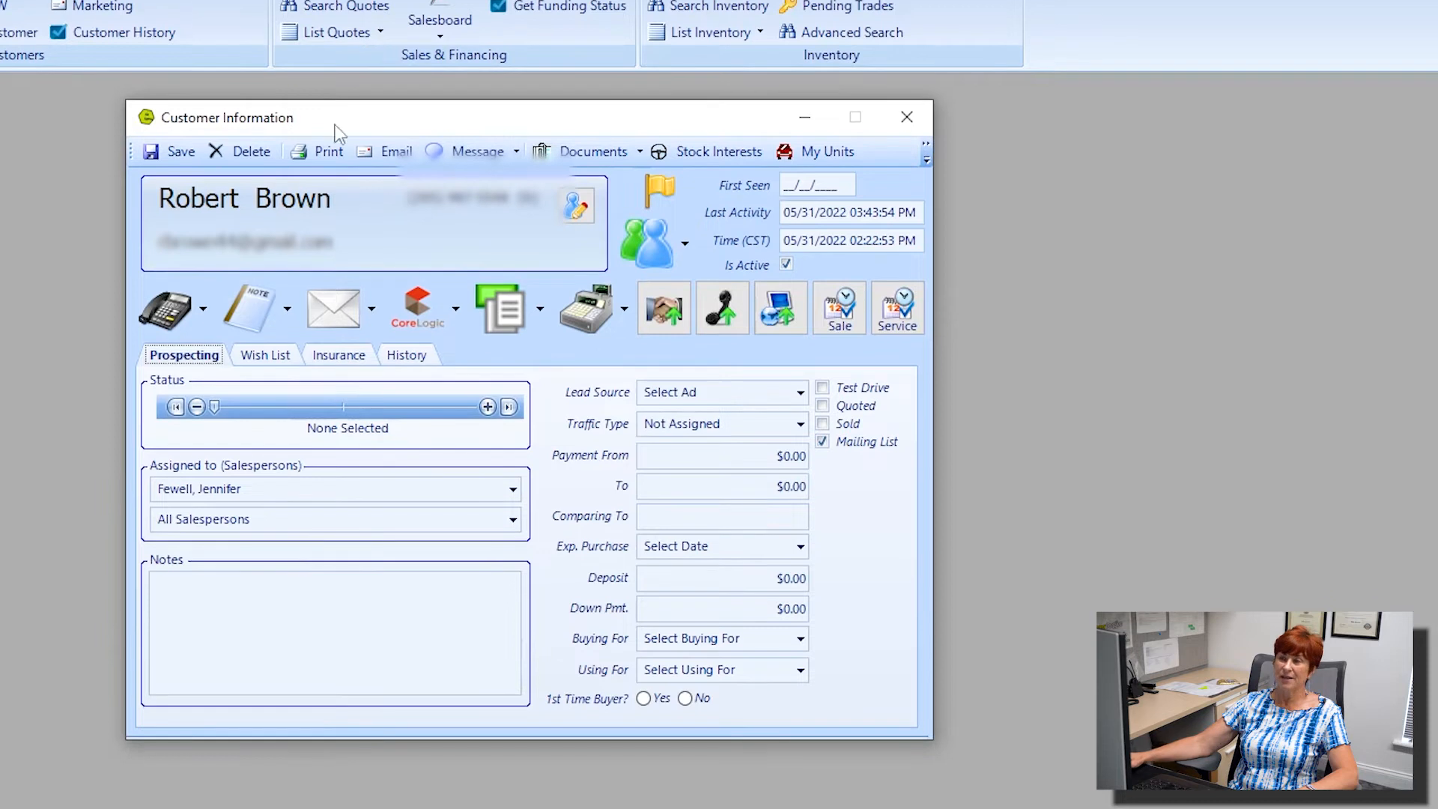
pyautogui.click(487, 407)
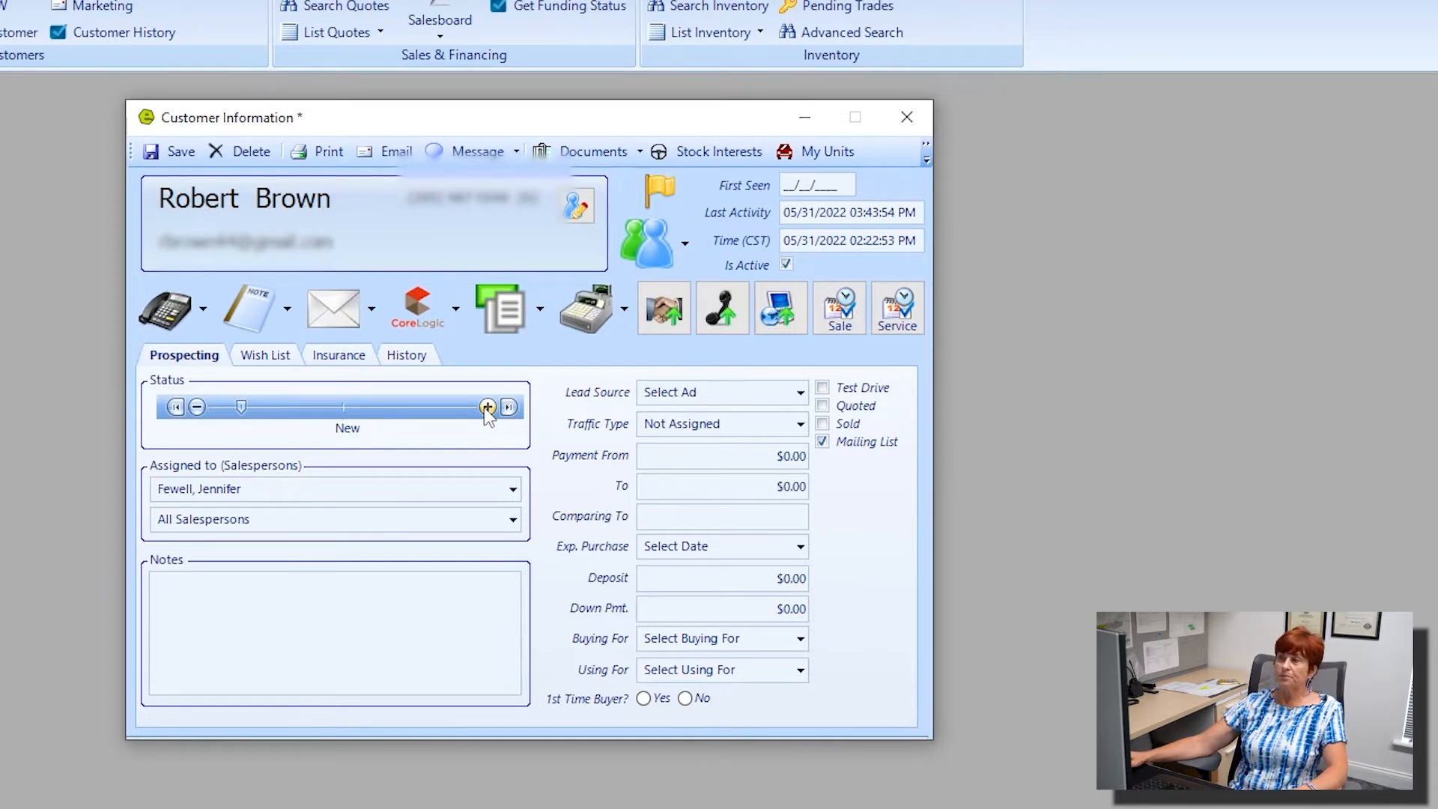
pyautogui.click(486, 406)
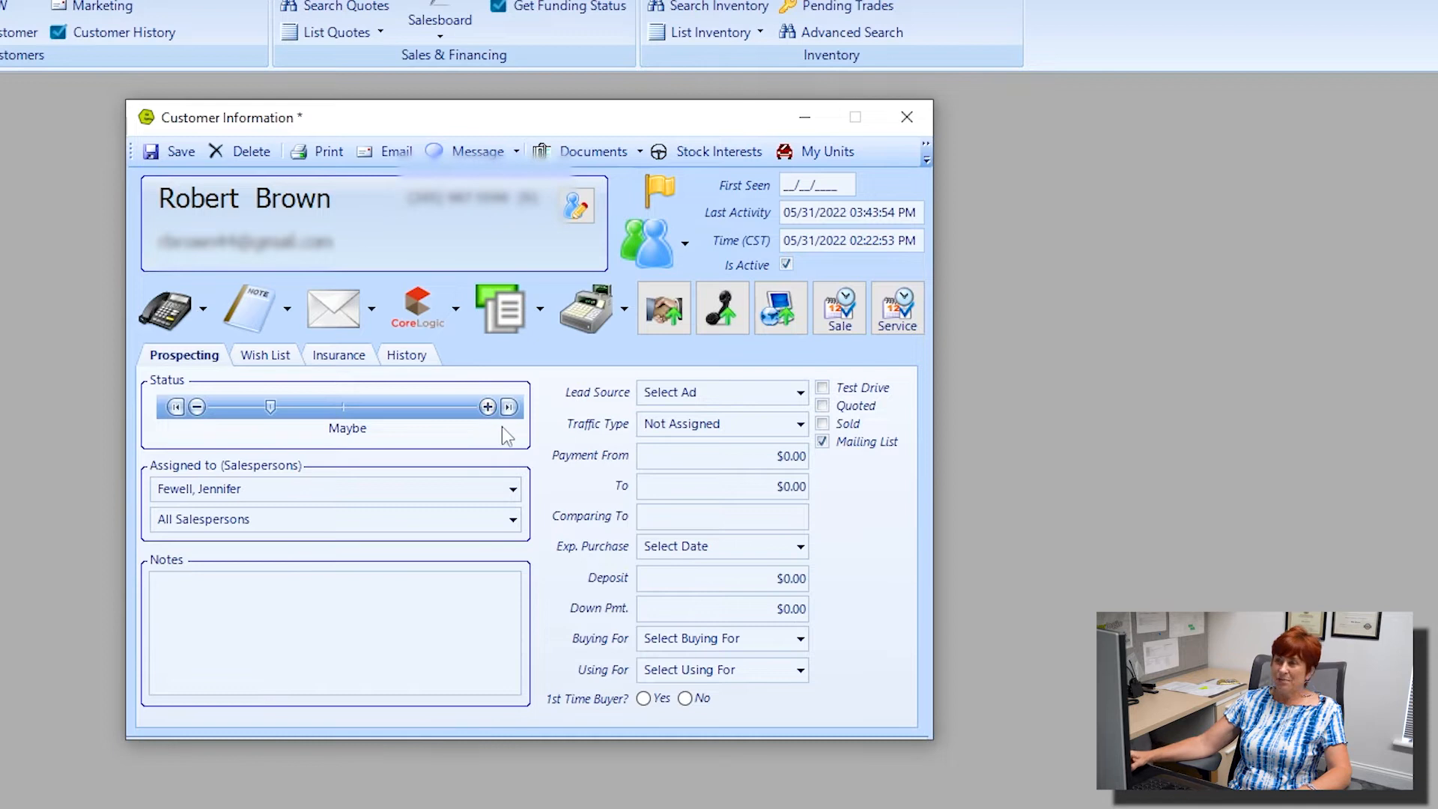
pyautogui.click(488, 407)
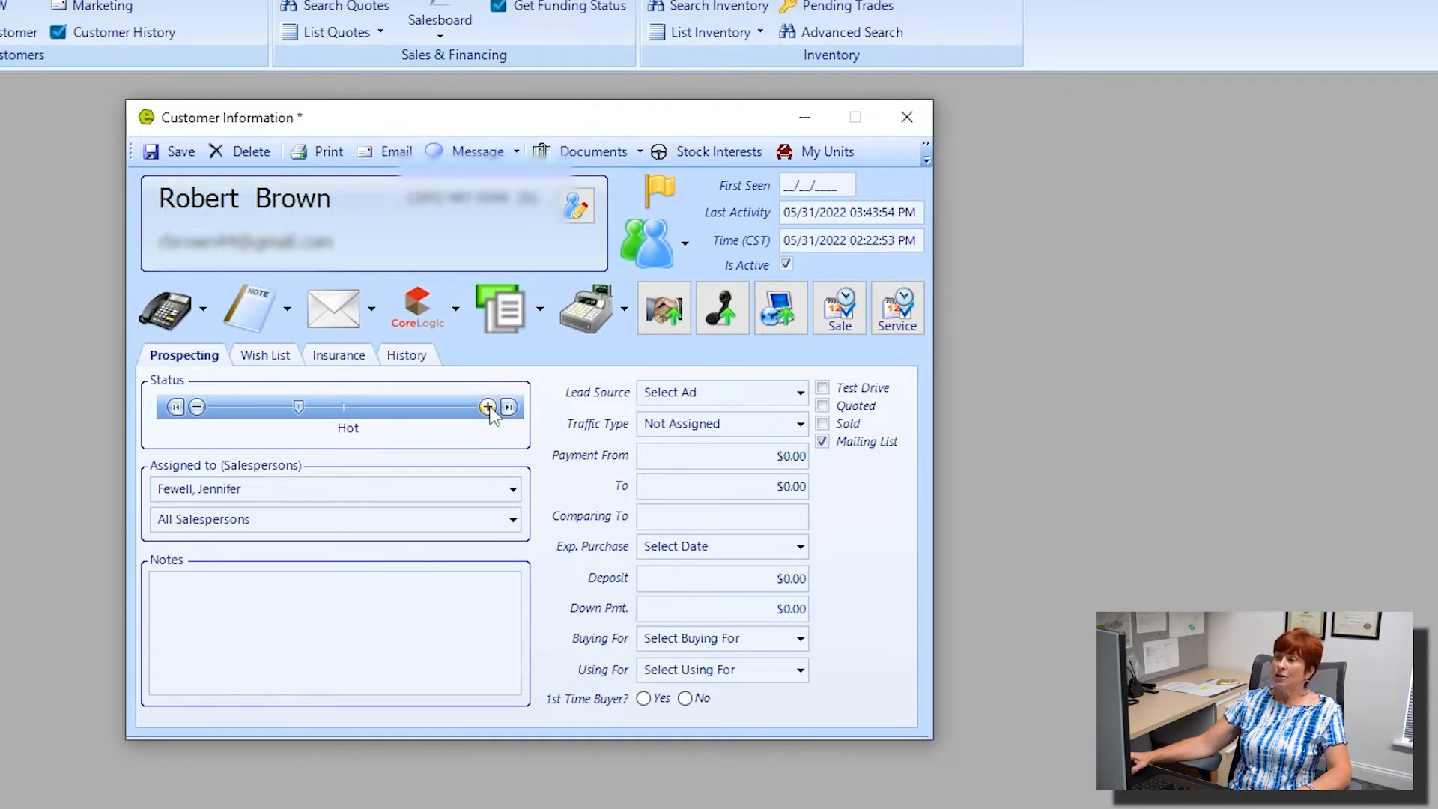
pyautogui.click(487, 407)
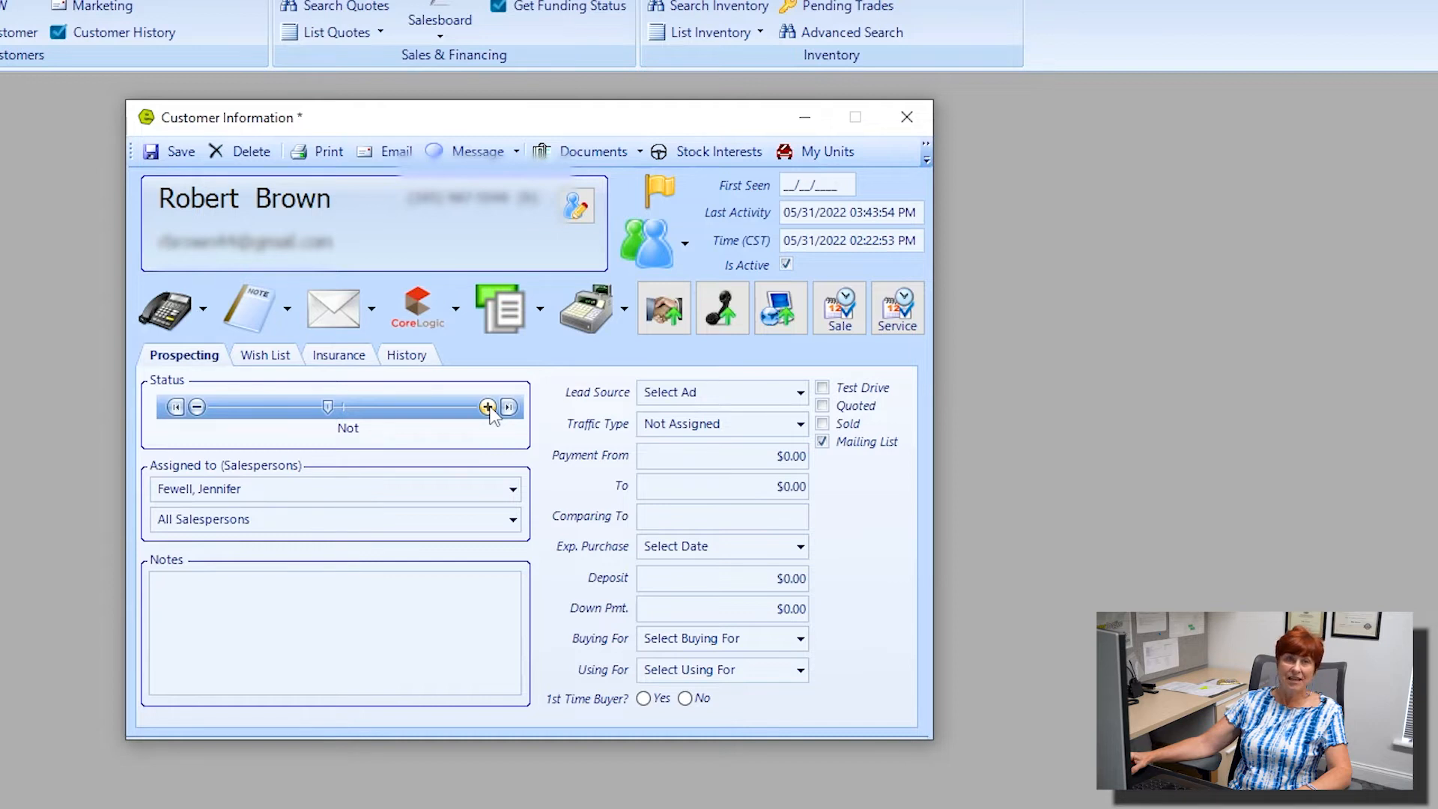
pyautogui.click(487, 407)
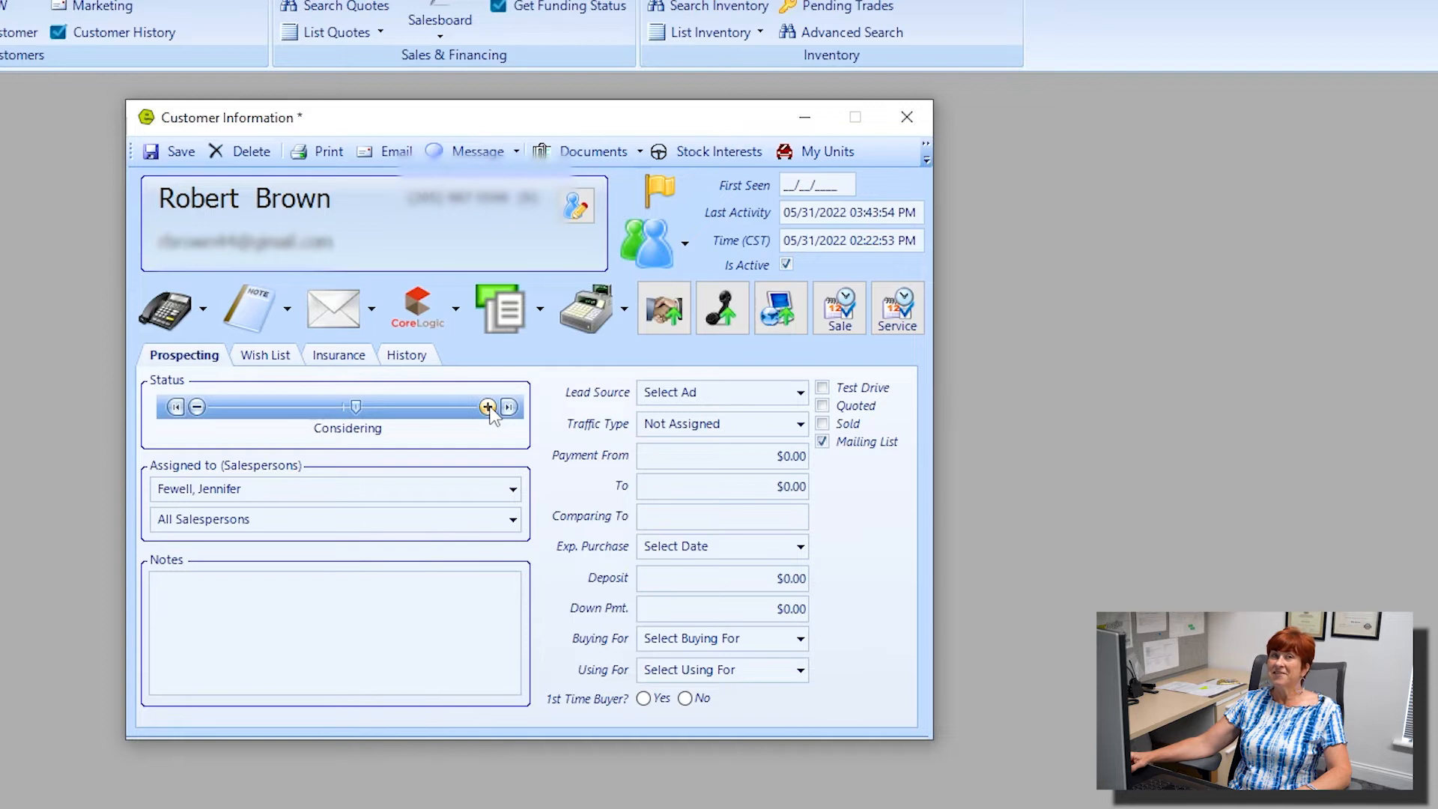
pyautogui.click(488, 407)
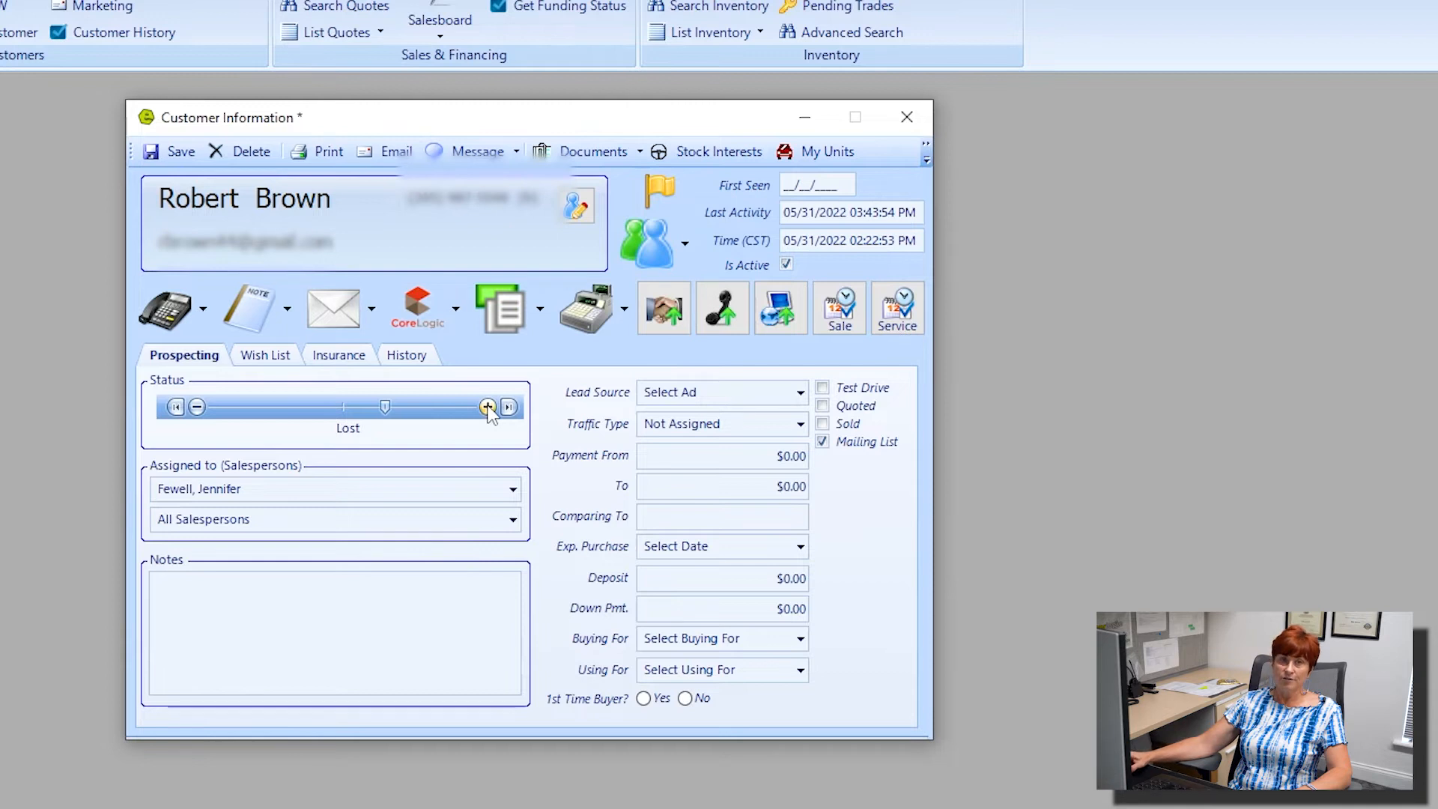
pyautogui.click(488, 408)
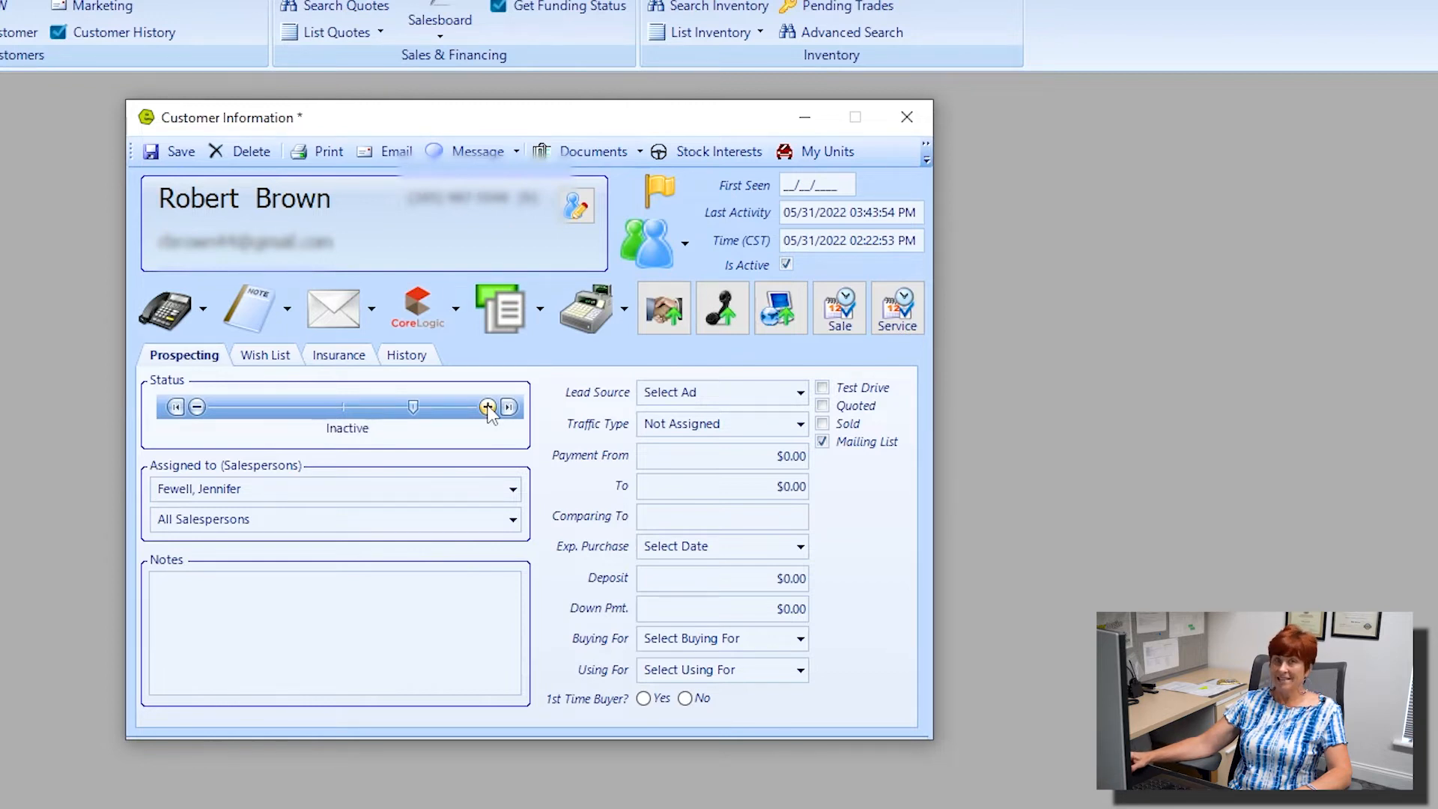
pyautogui.click(487, 407)
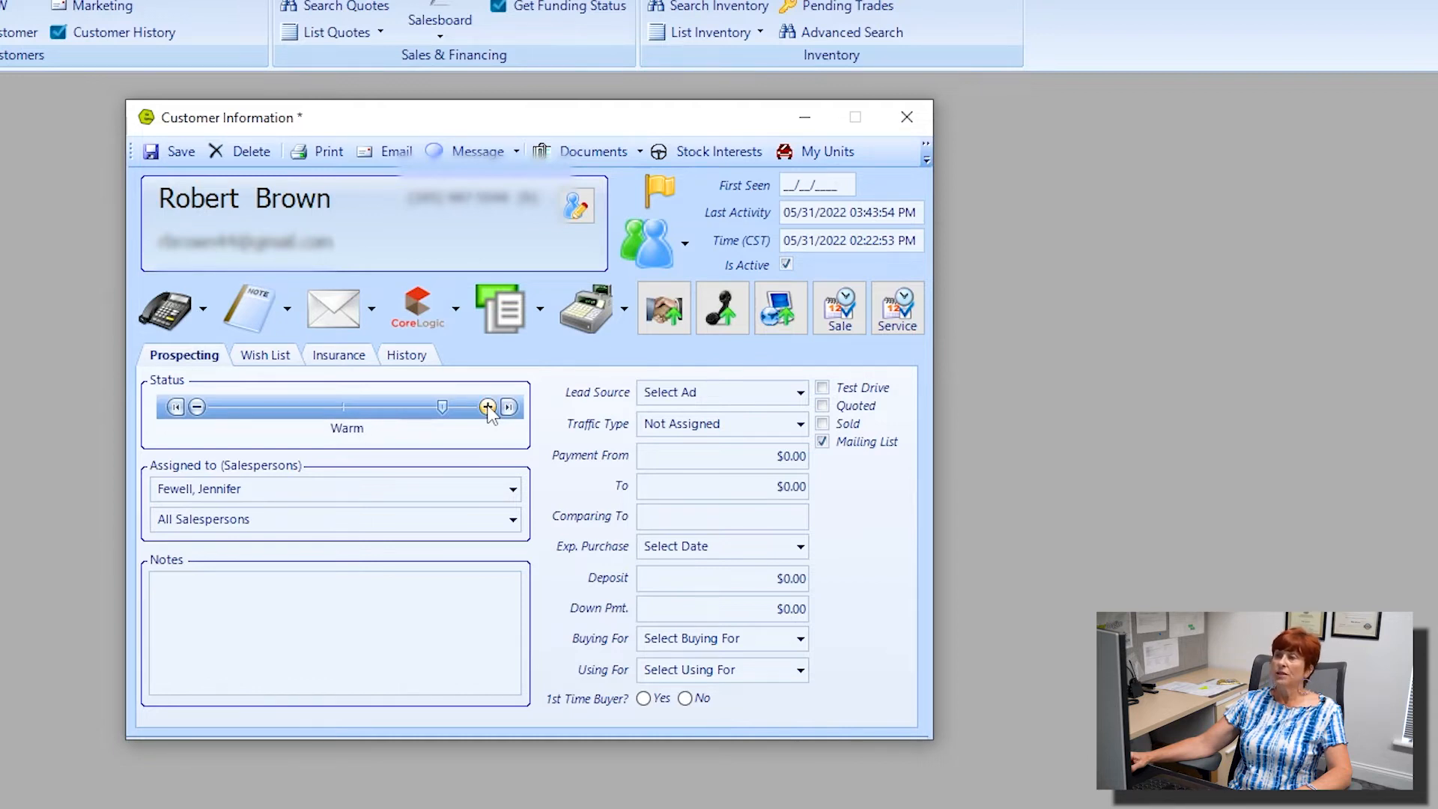
pyautogui.click(487, 407)
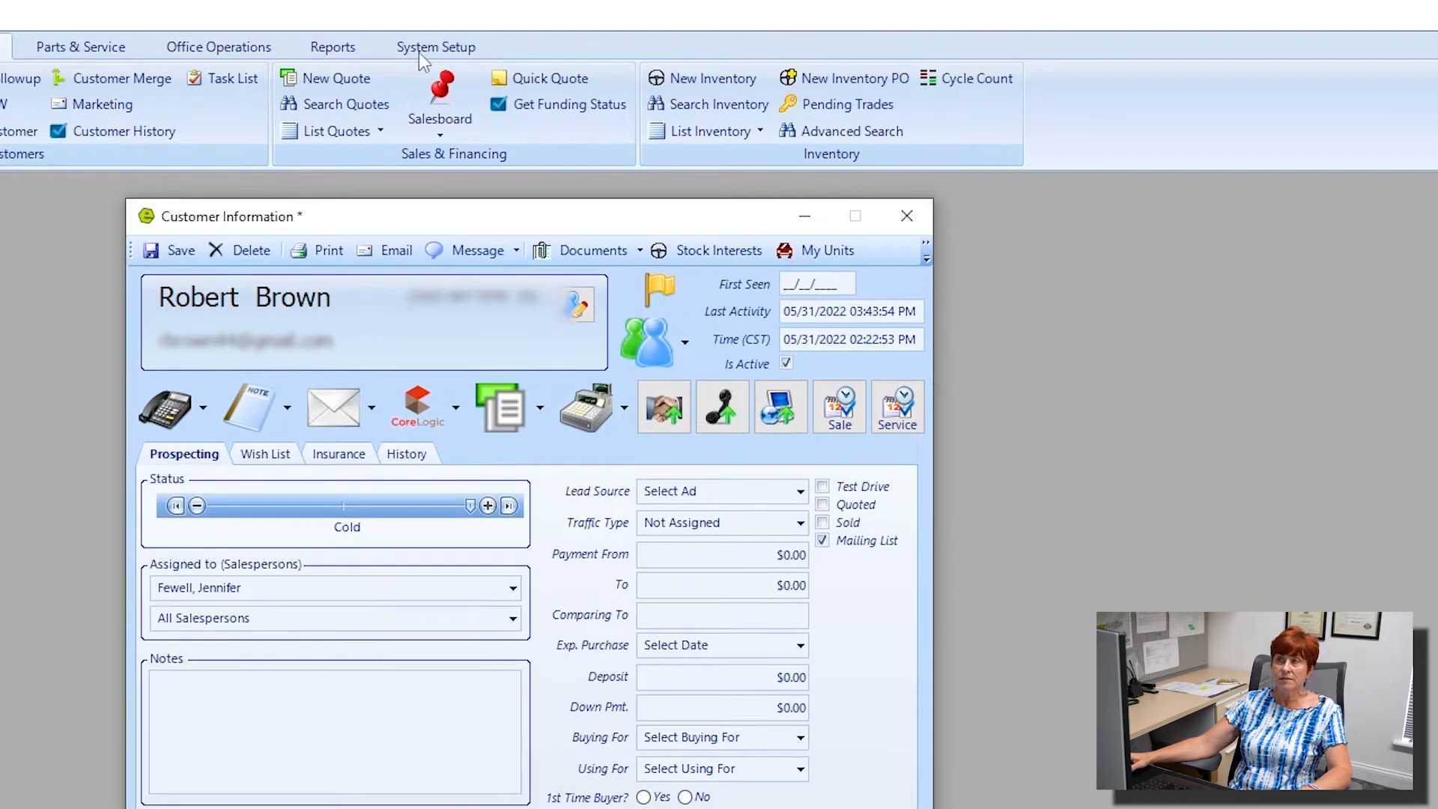
# Save the customer record and close its information window.
pyautogui.click(428, 48)
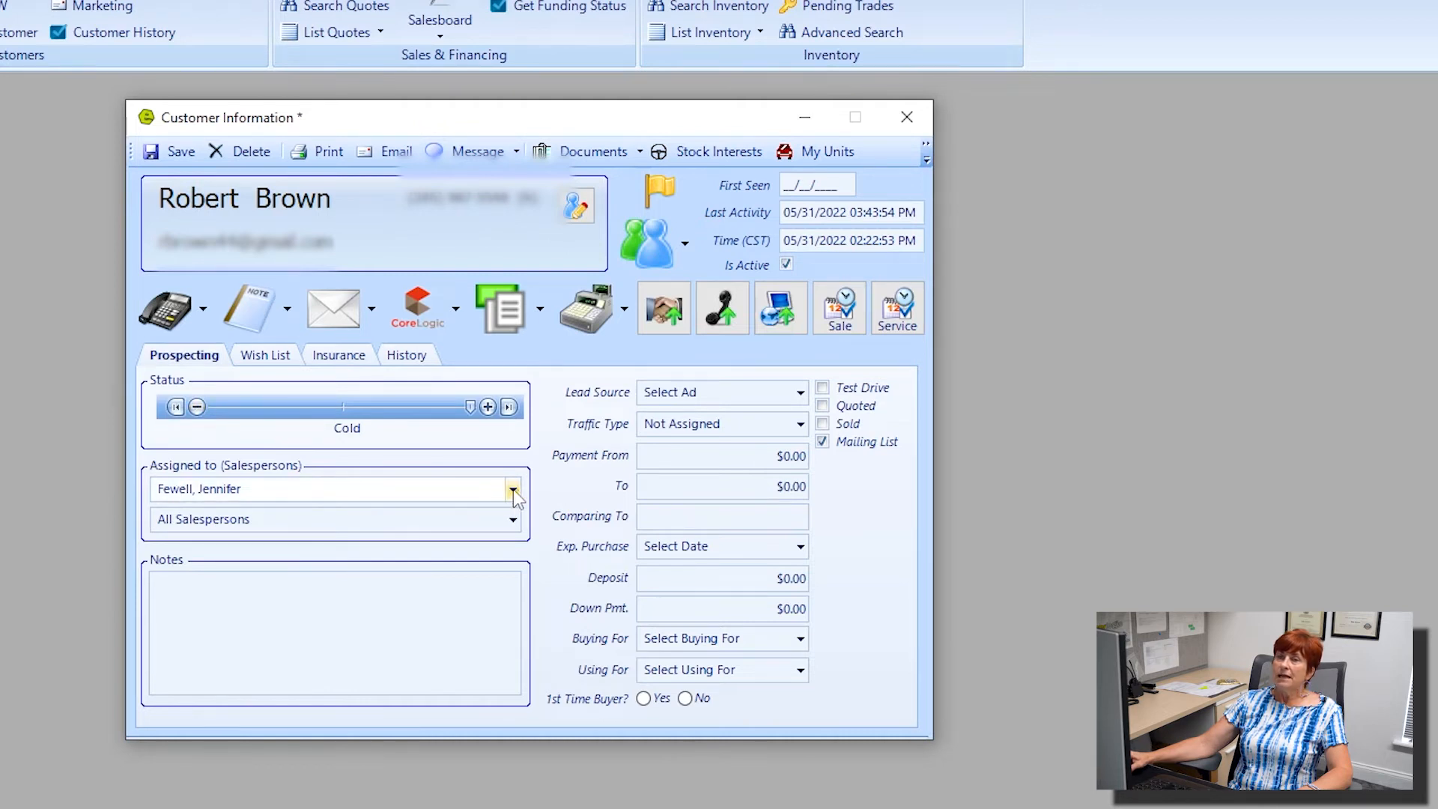
pyautogui.click(180, 155)
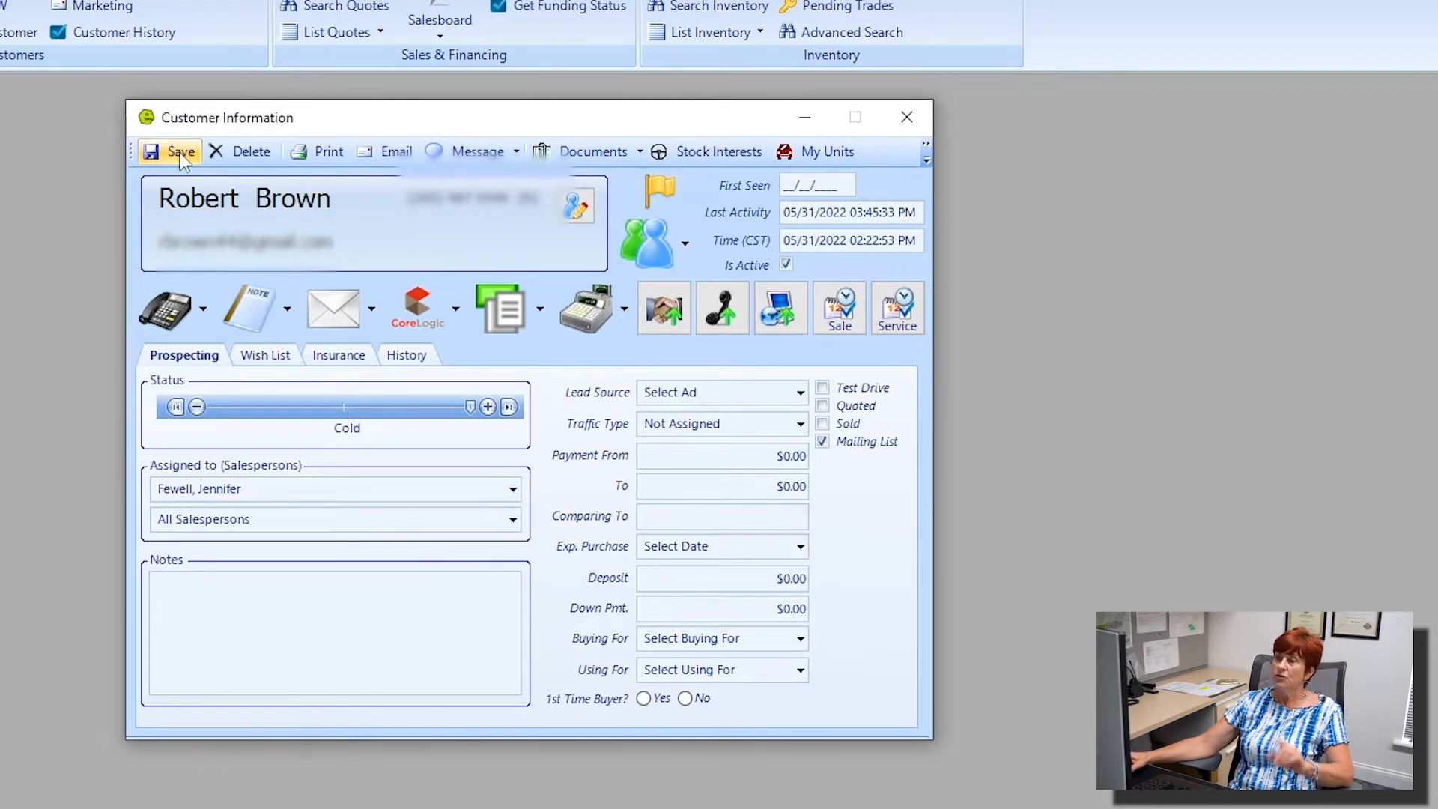
pyautogui.click(904, 131)
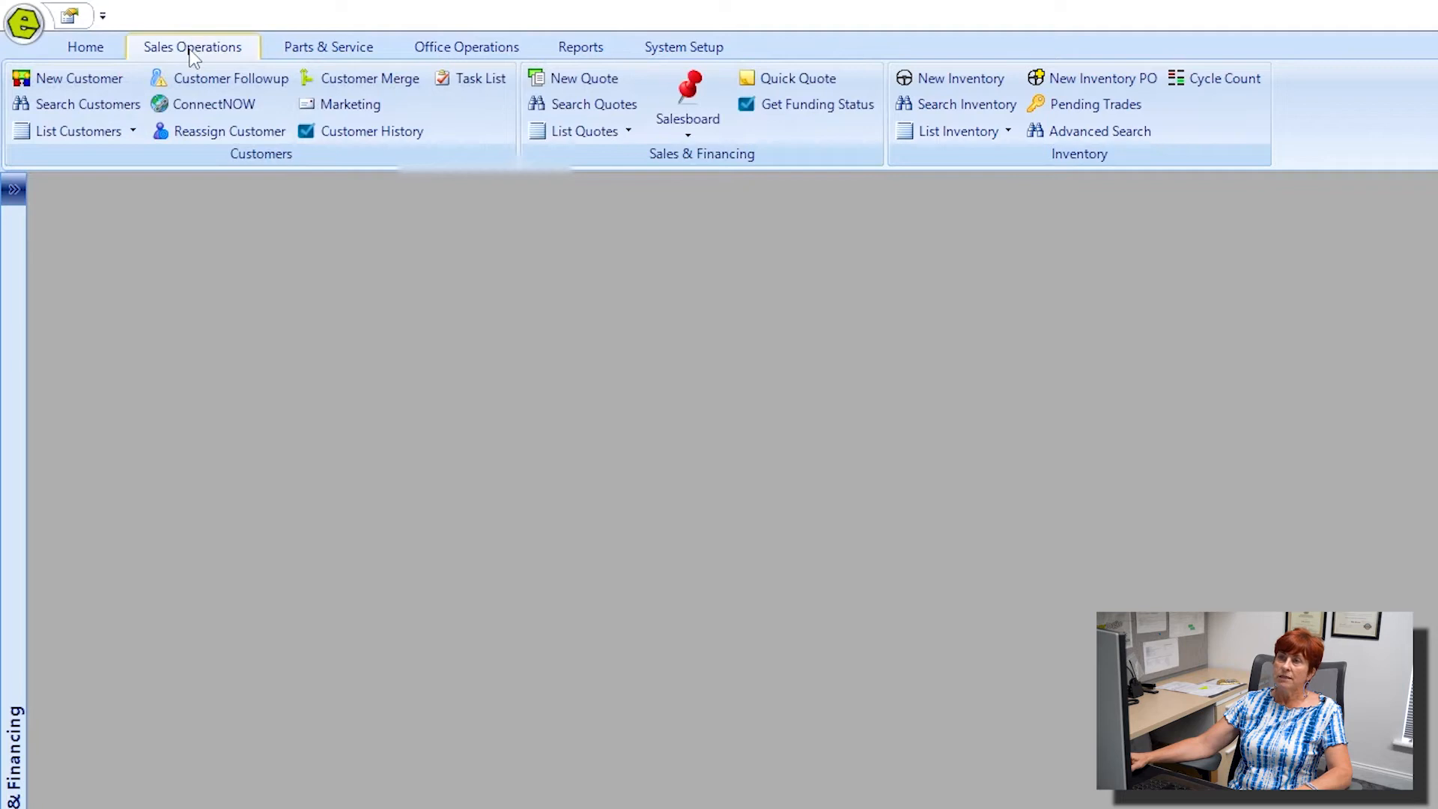
# Search the active Birmingham customers by the customer's last name and reopen the record that was just saved.
pyautogui.click(86, 107)
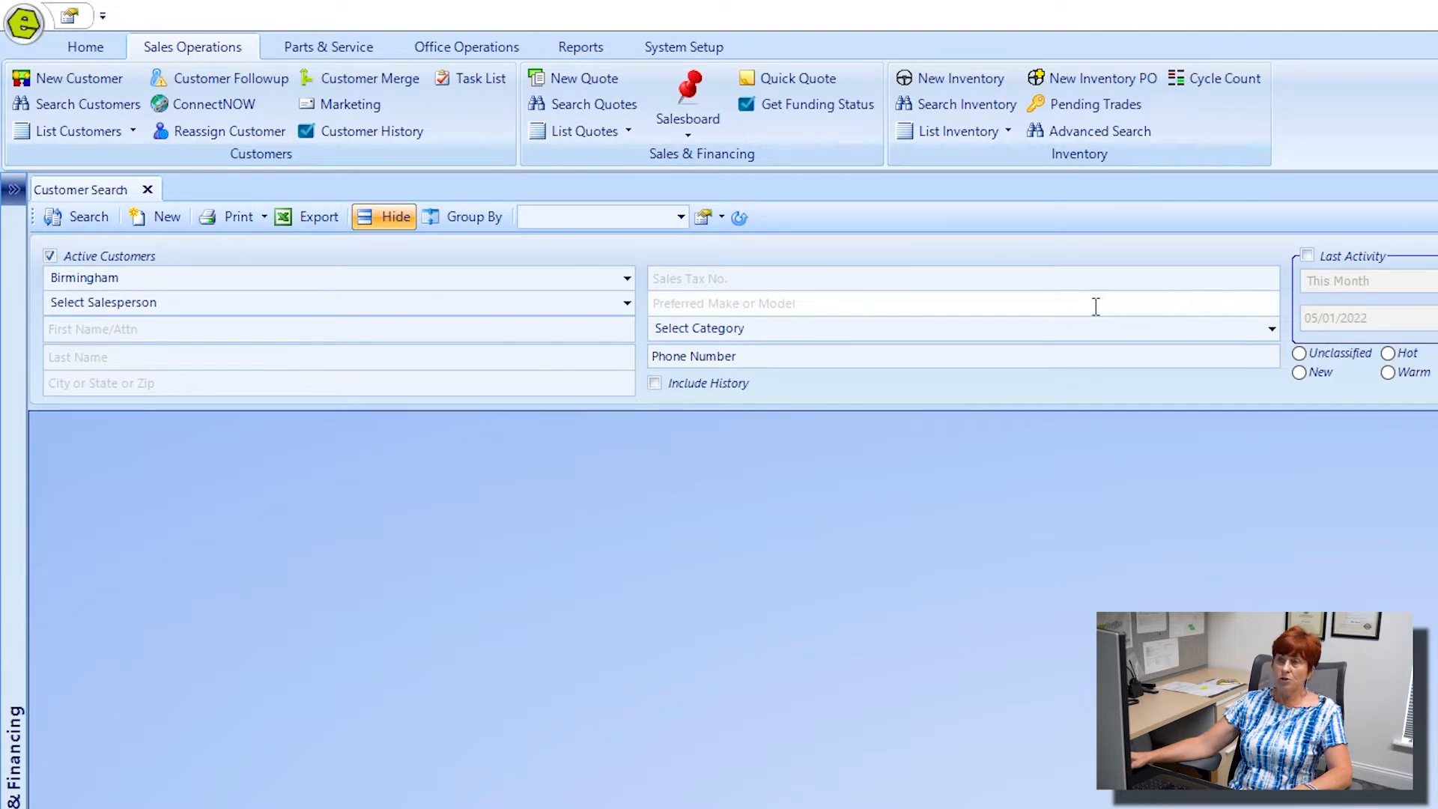
pyautogui.click(138, 358)
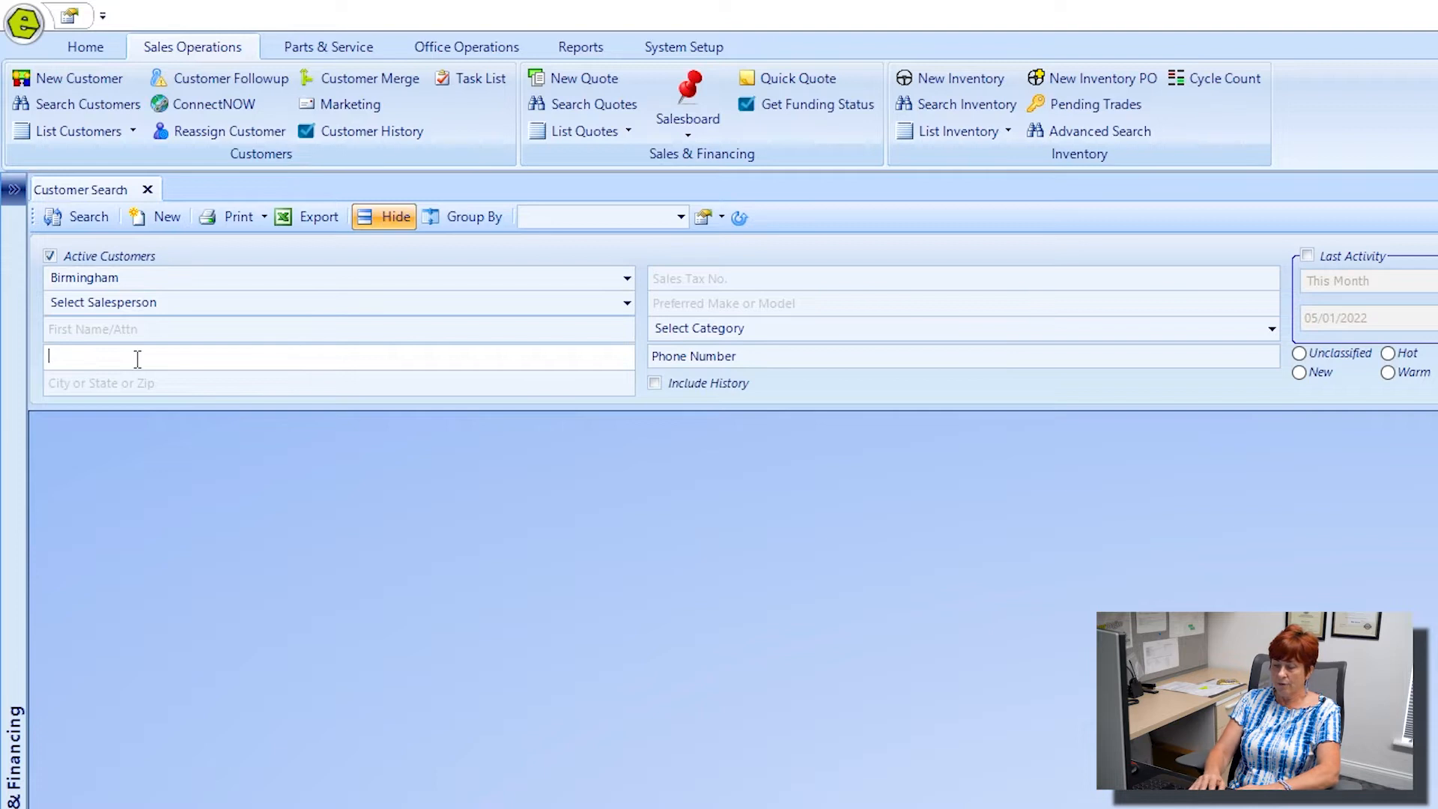
pyautogui.write('brown')
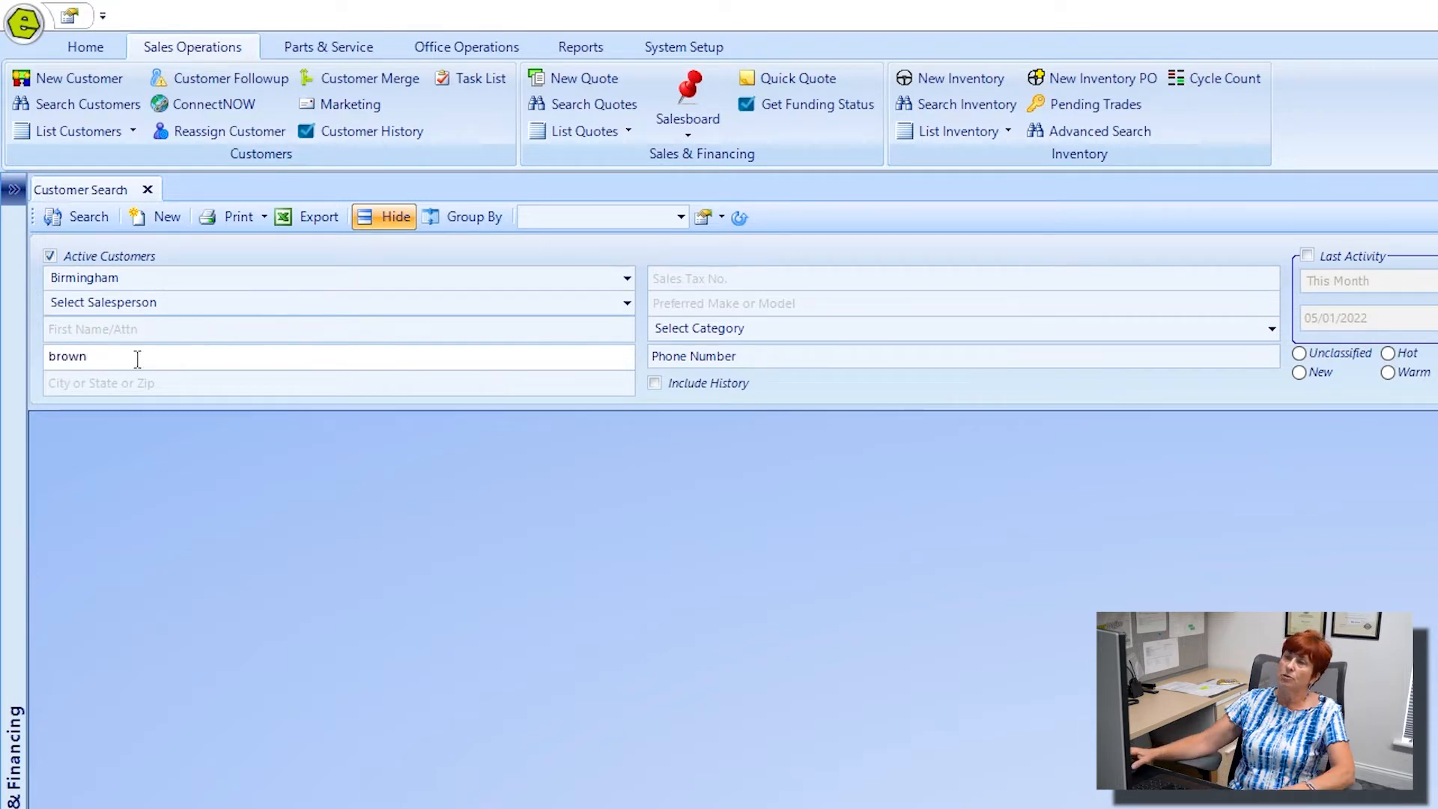
pyautogui.click(82, 221)
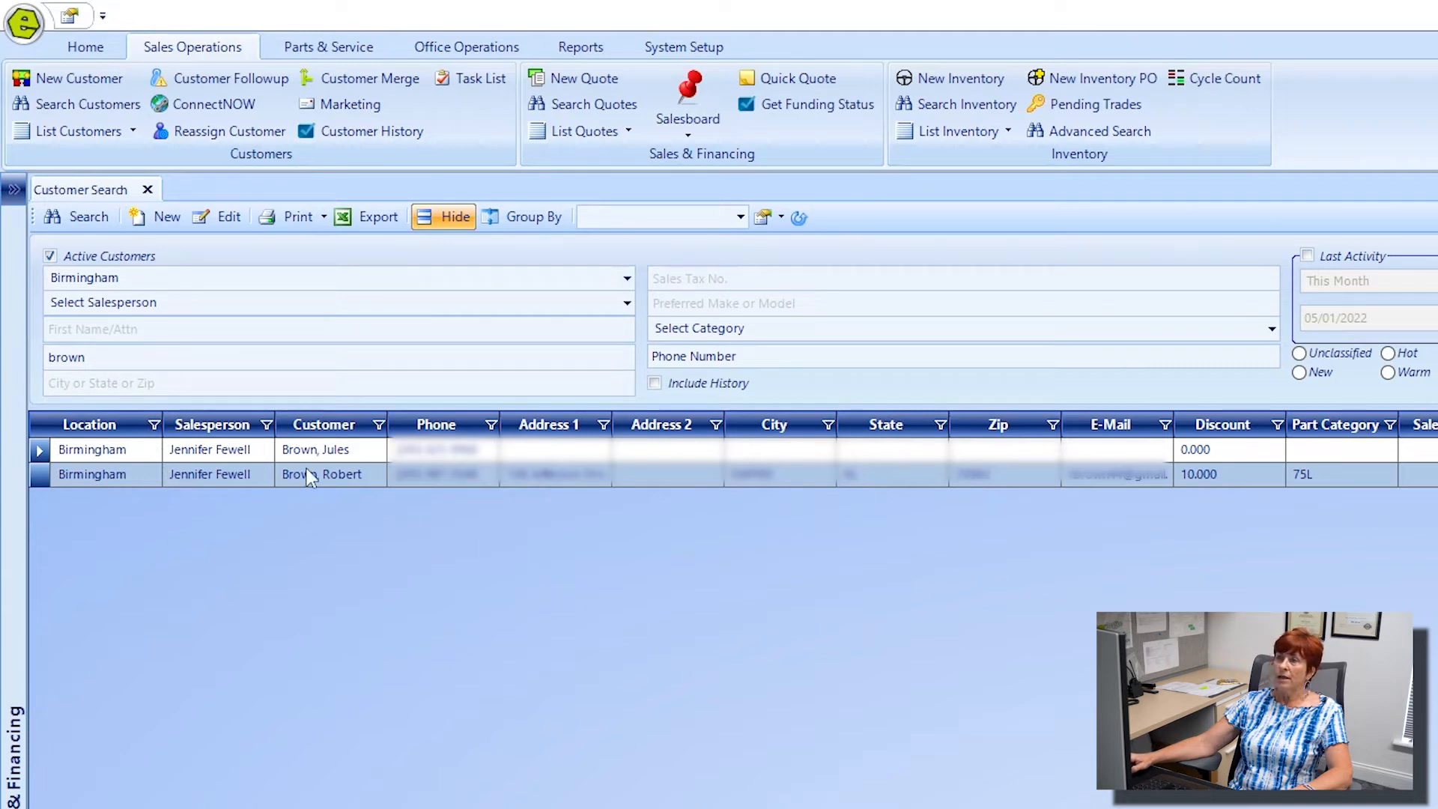
pyautogui.doubleClick(329, 475)
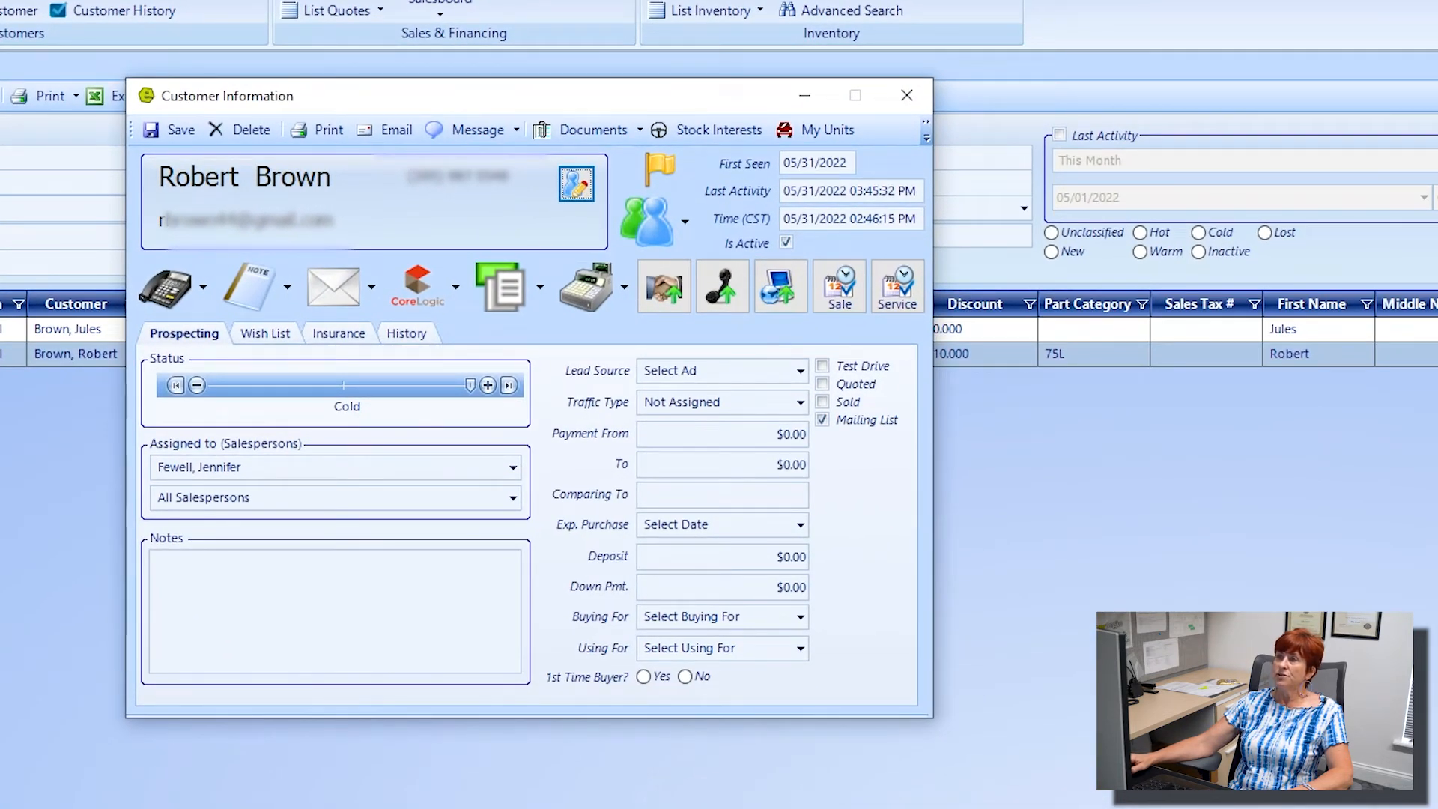
pyautogui.press('Escape')
pyautogui.press('Escape')
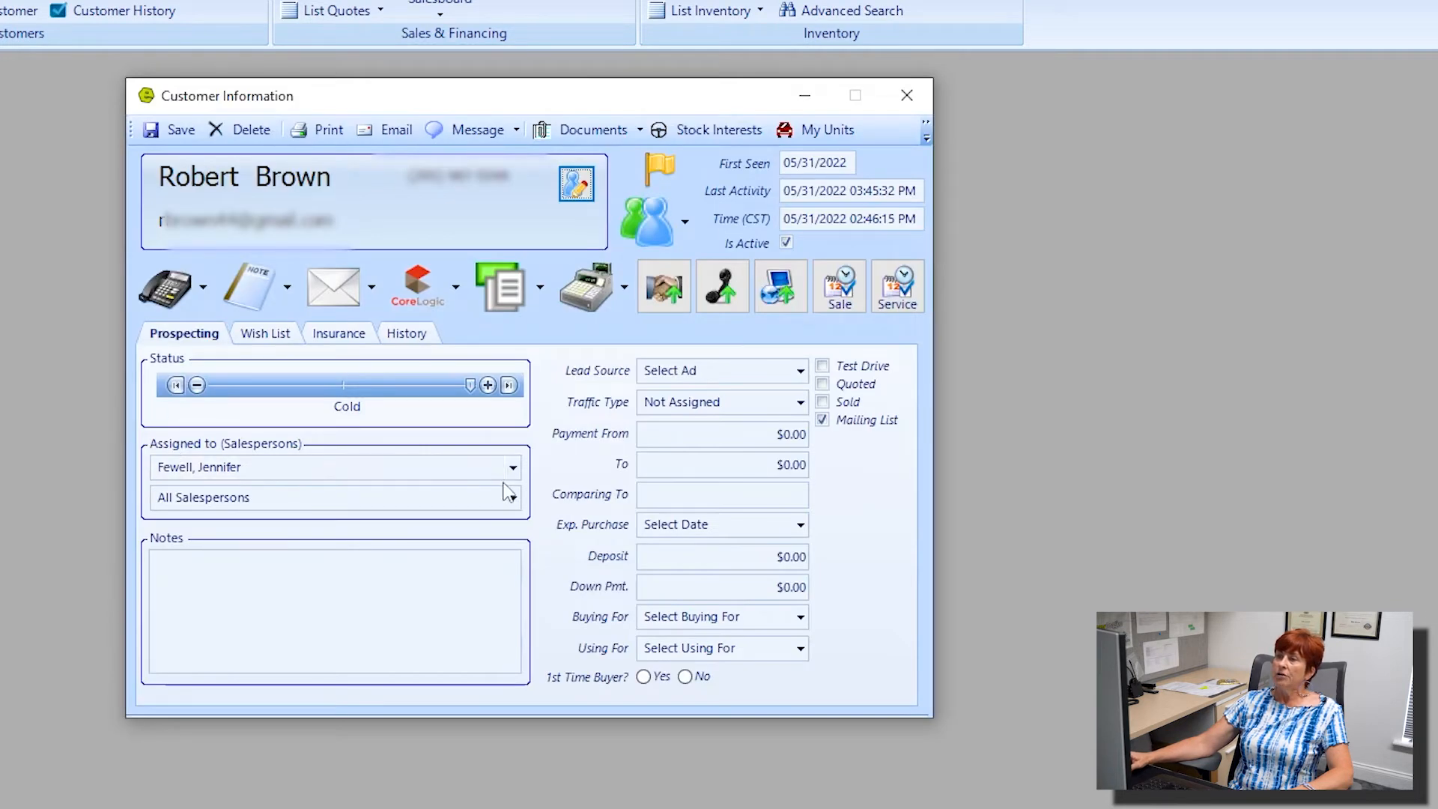
# Review the available choices for both salesperson assignments on the customer record, leaving the selections as they are.
pyautogui.click(512, 467)
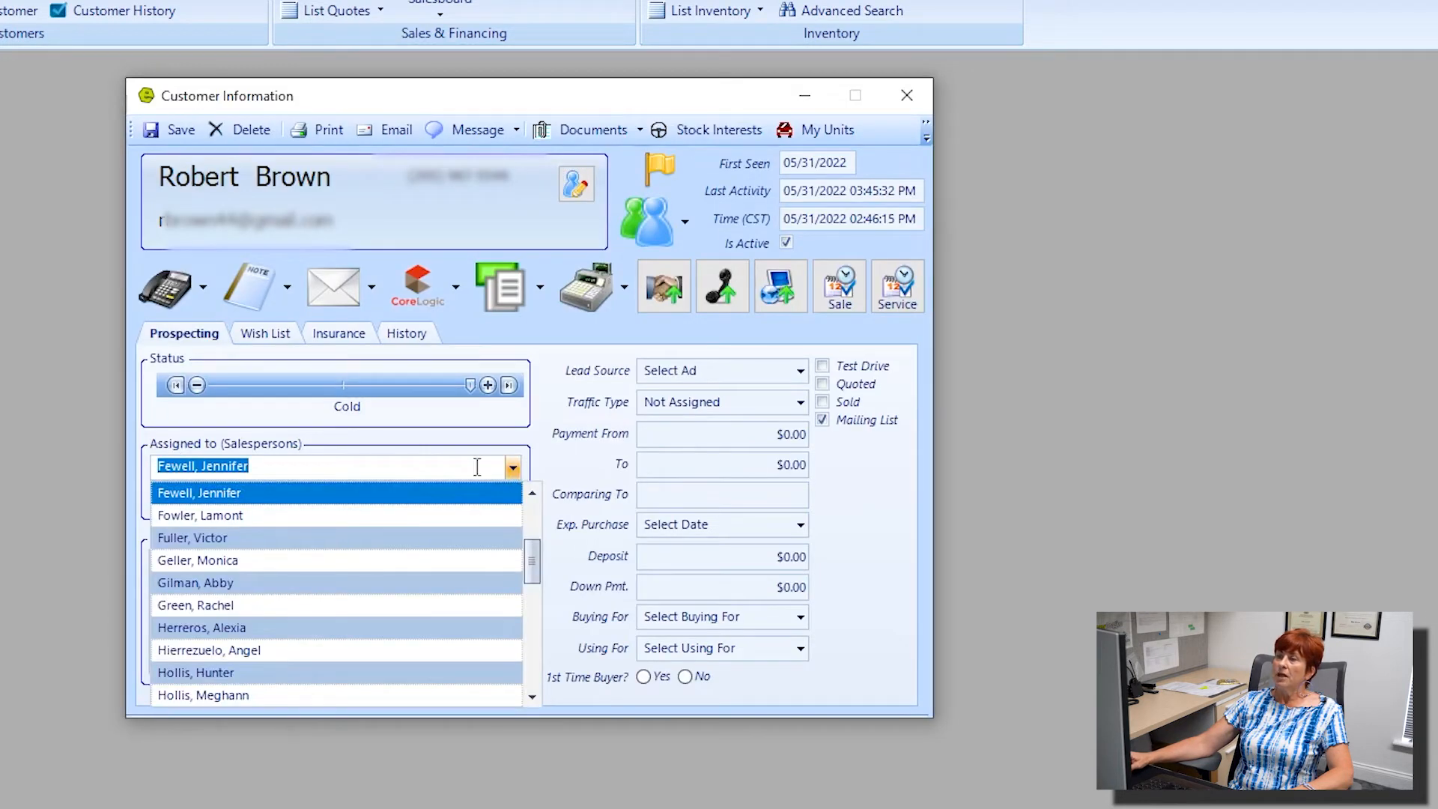
pyautogui.click(605, 447)
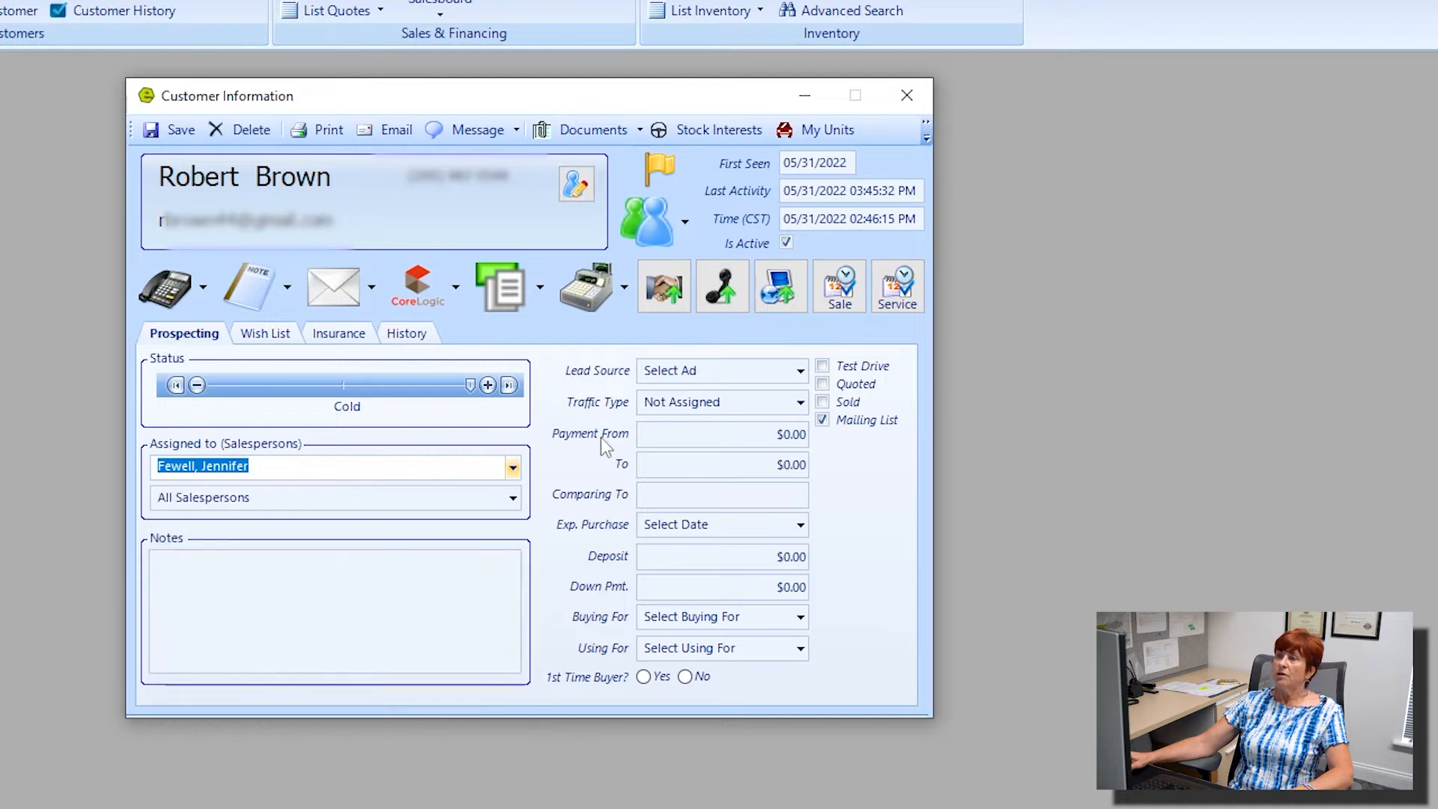
pyautogui.click(513, 498)
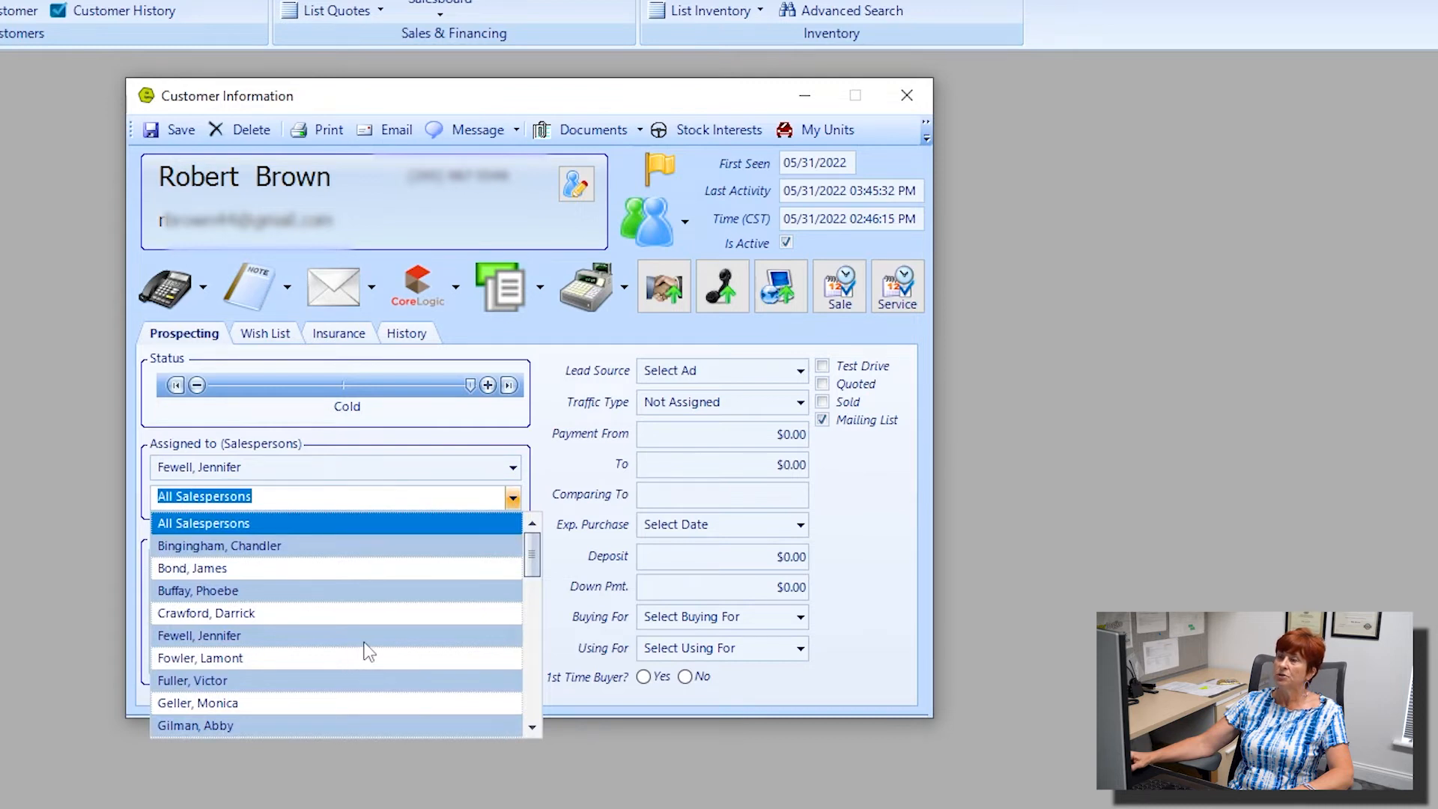
pyautogui.click(583, 488)
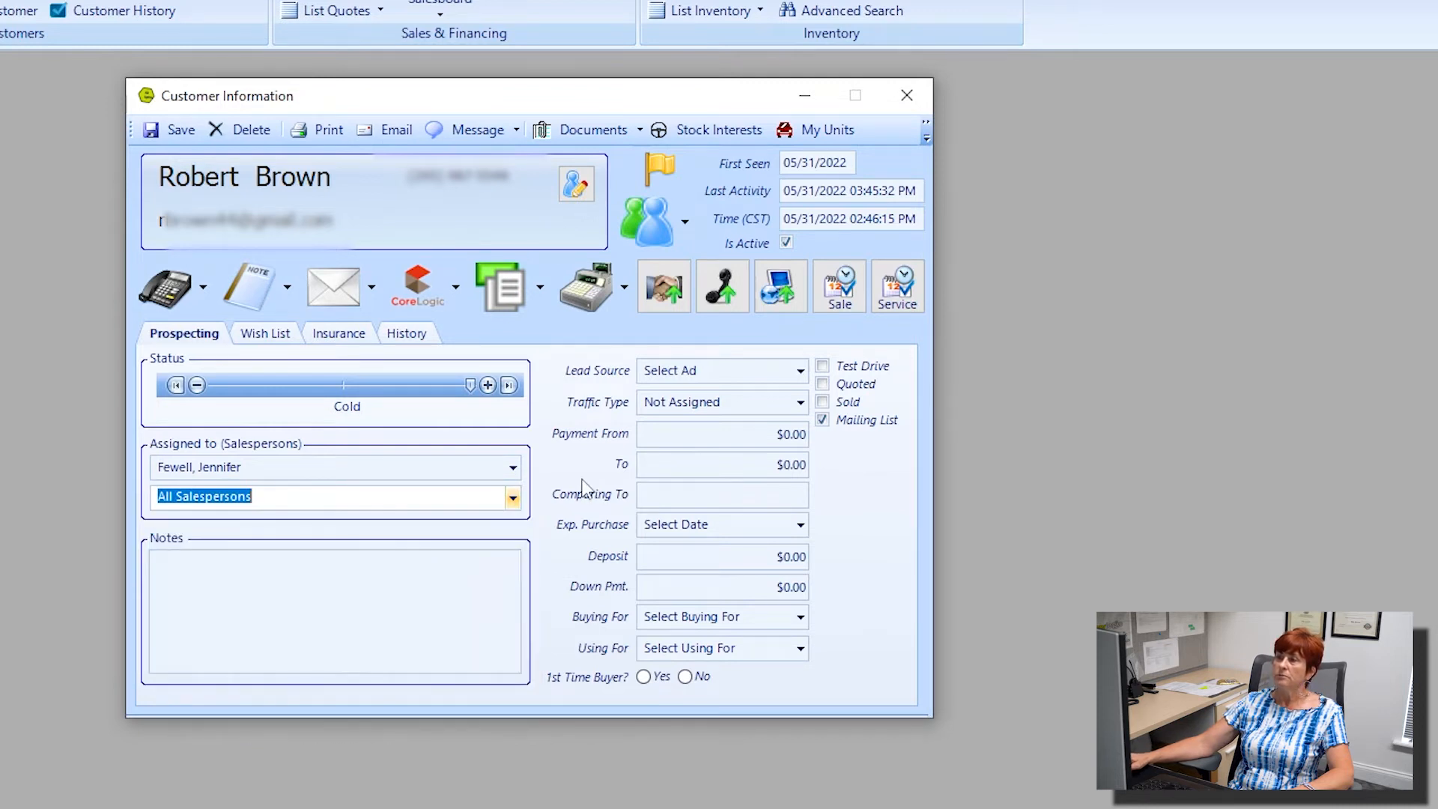
# Add the note "not private may print on receipt for customer to see" to the prospecting details and save the customer record.
pyautogui.click(211, 571)
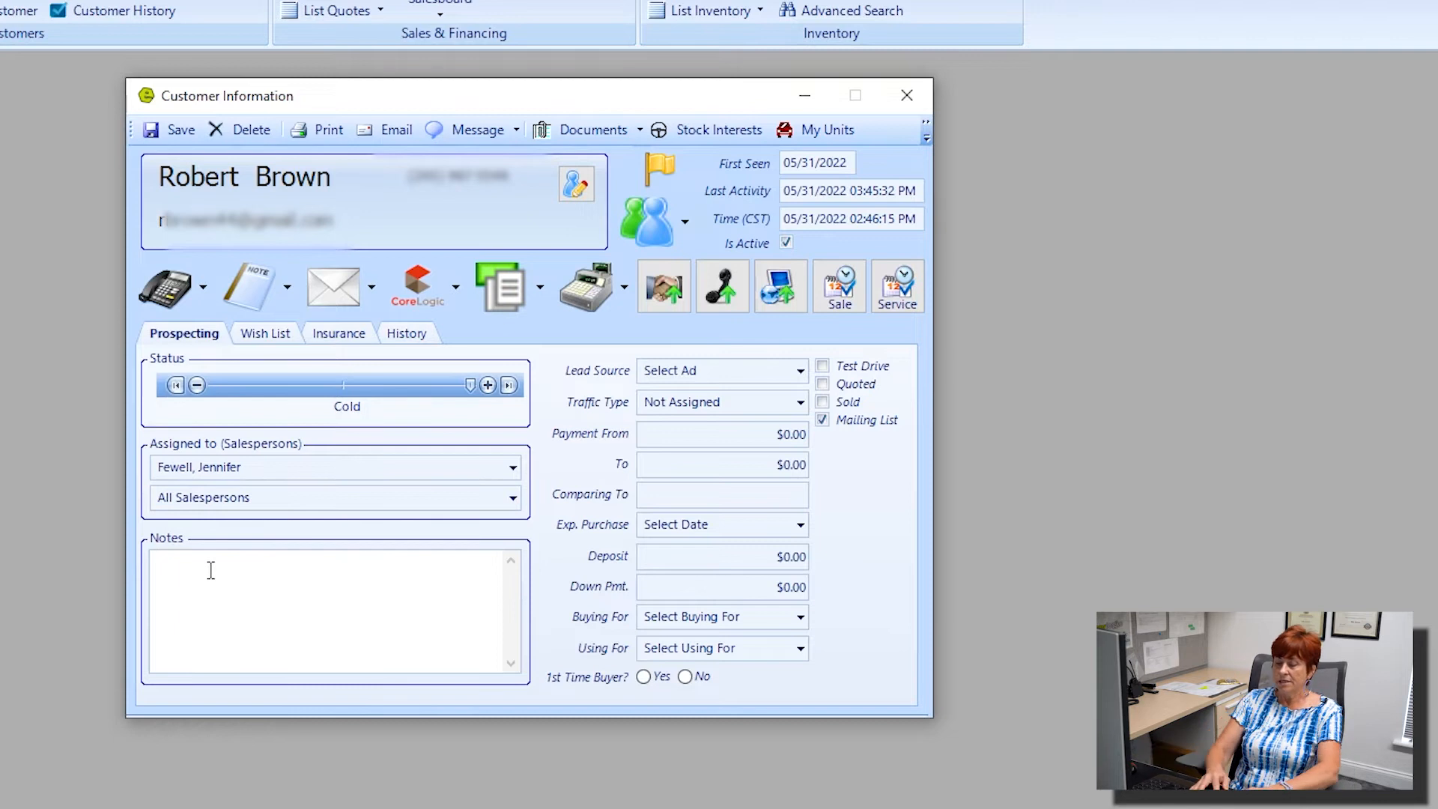
pyautogui.write('not ')
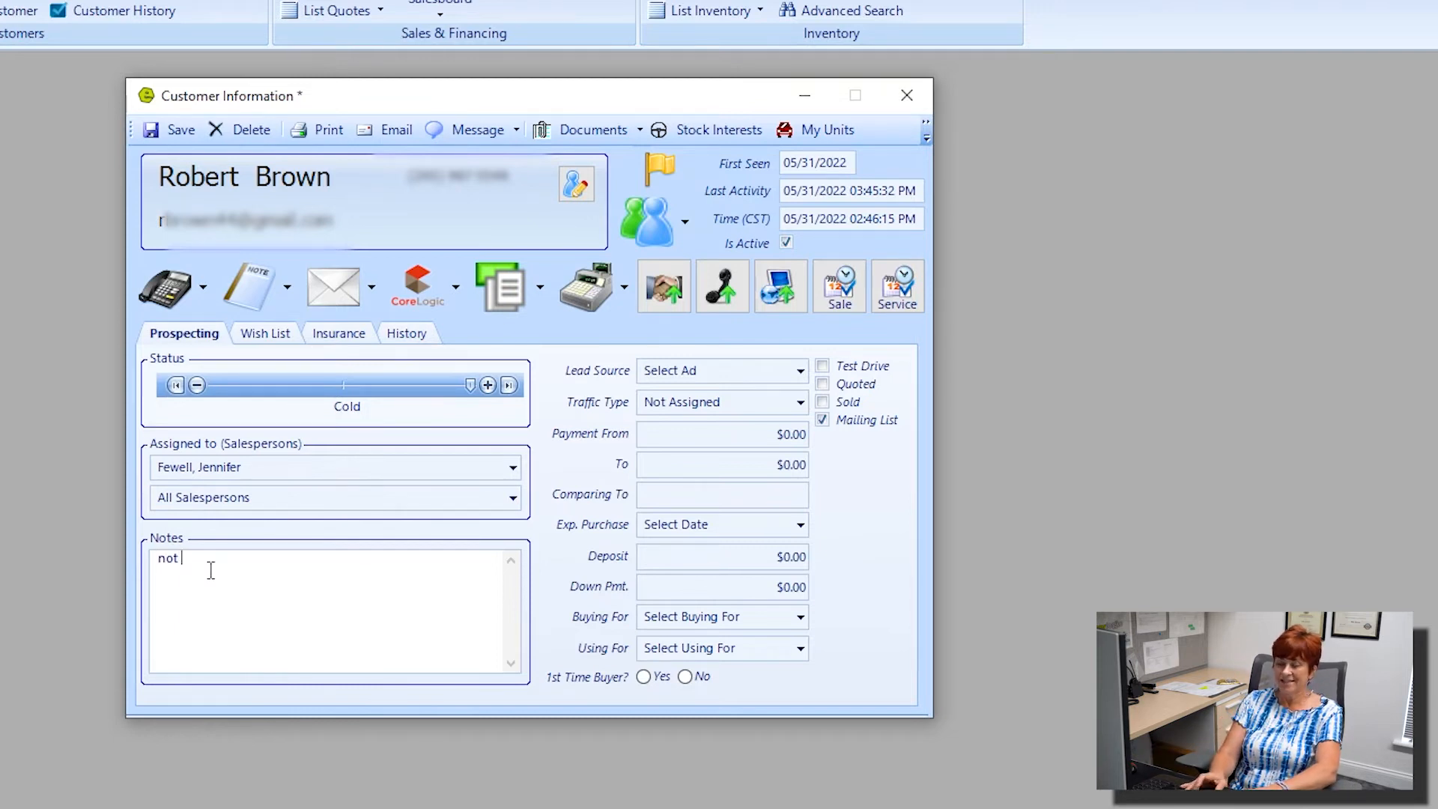
pyautogui.write('private')
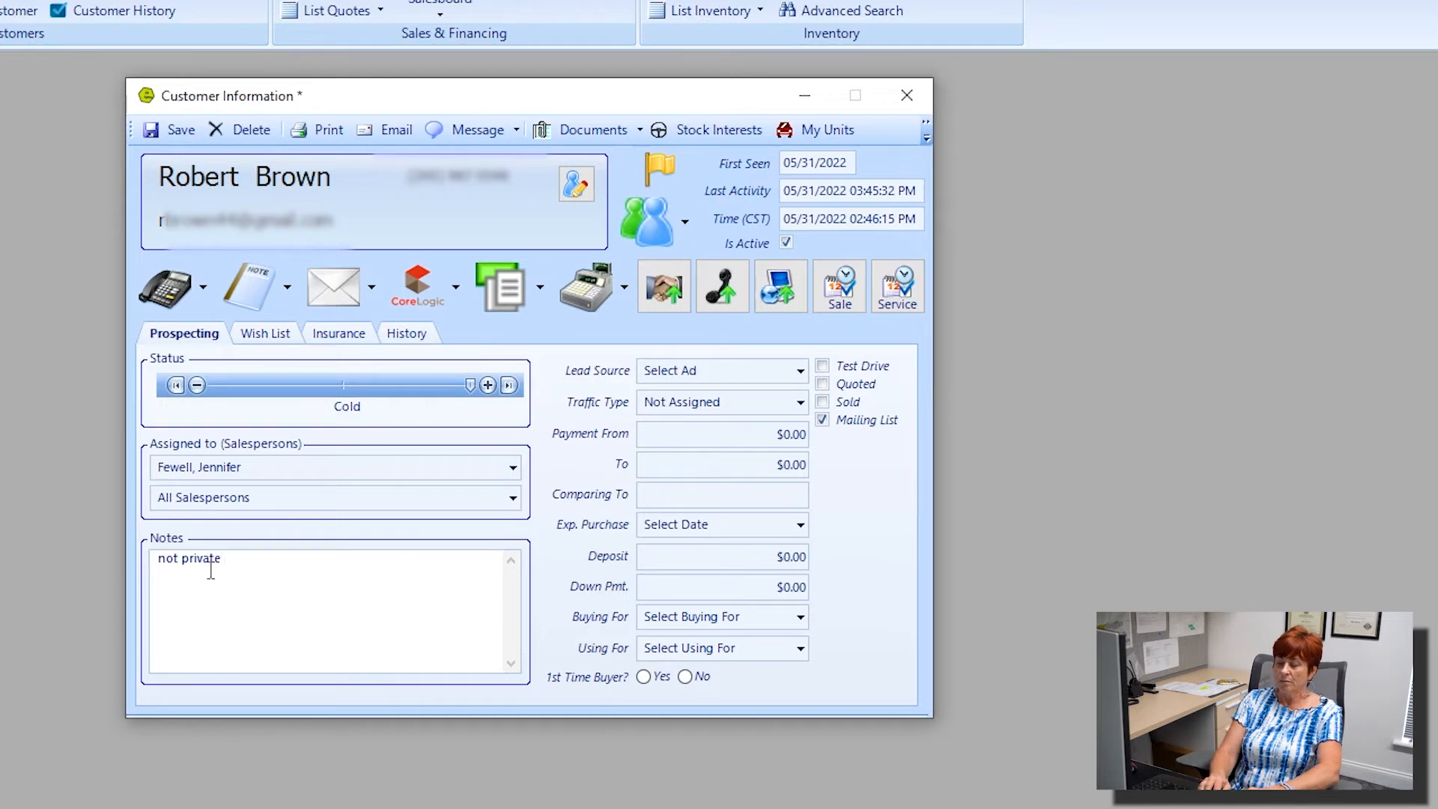
pyautogui.write(' may ')
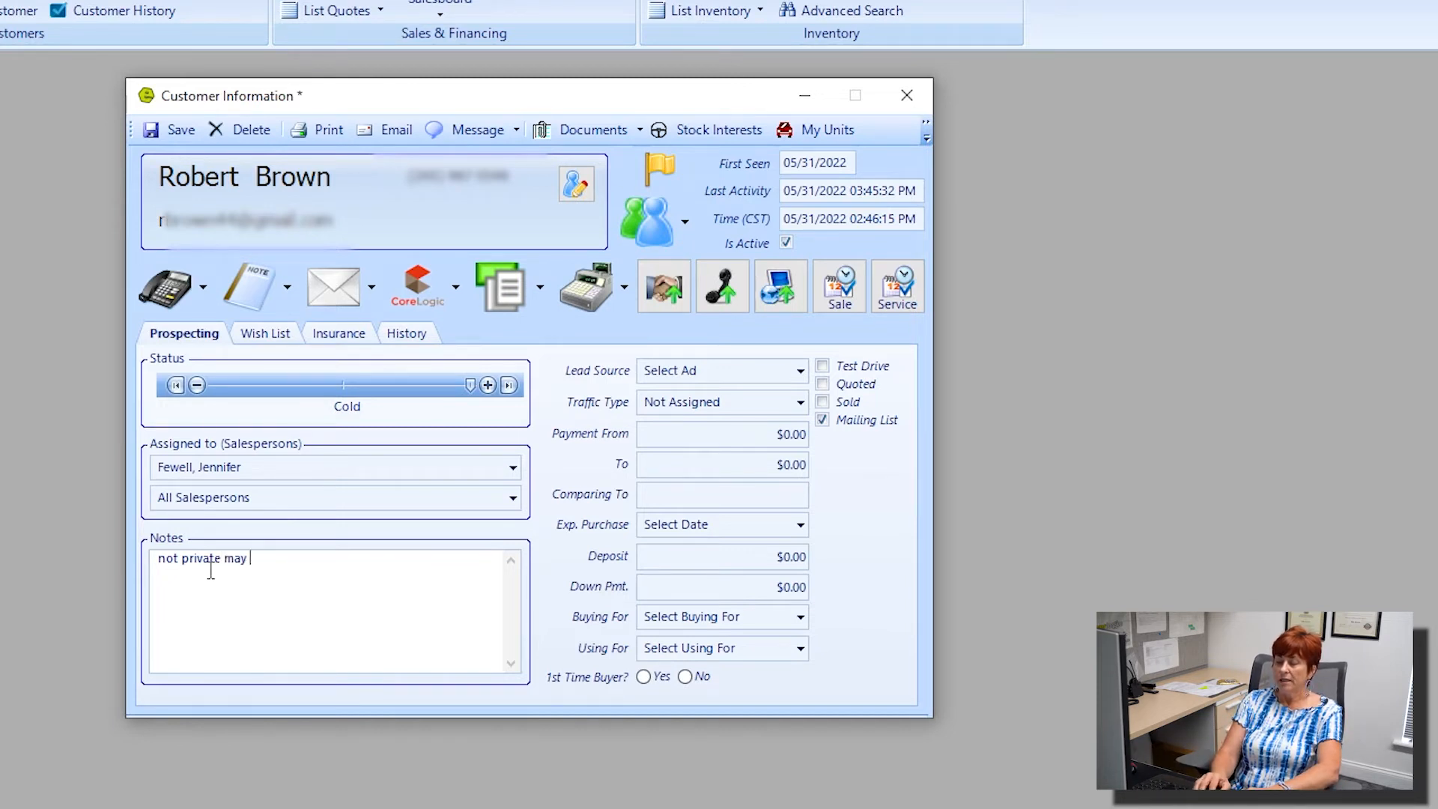
pyautogui.write('print on re')
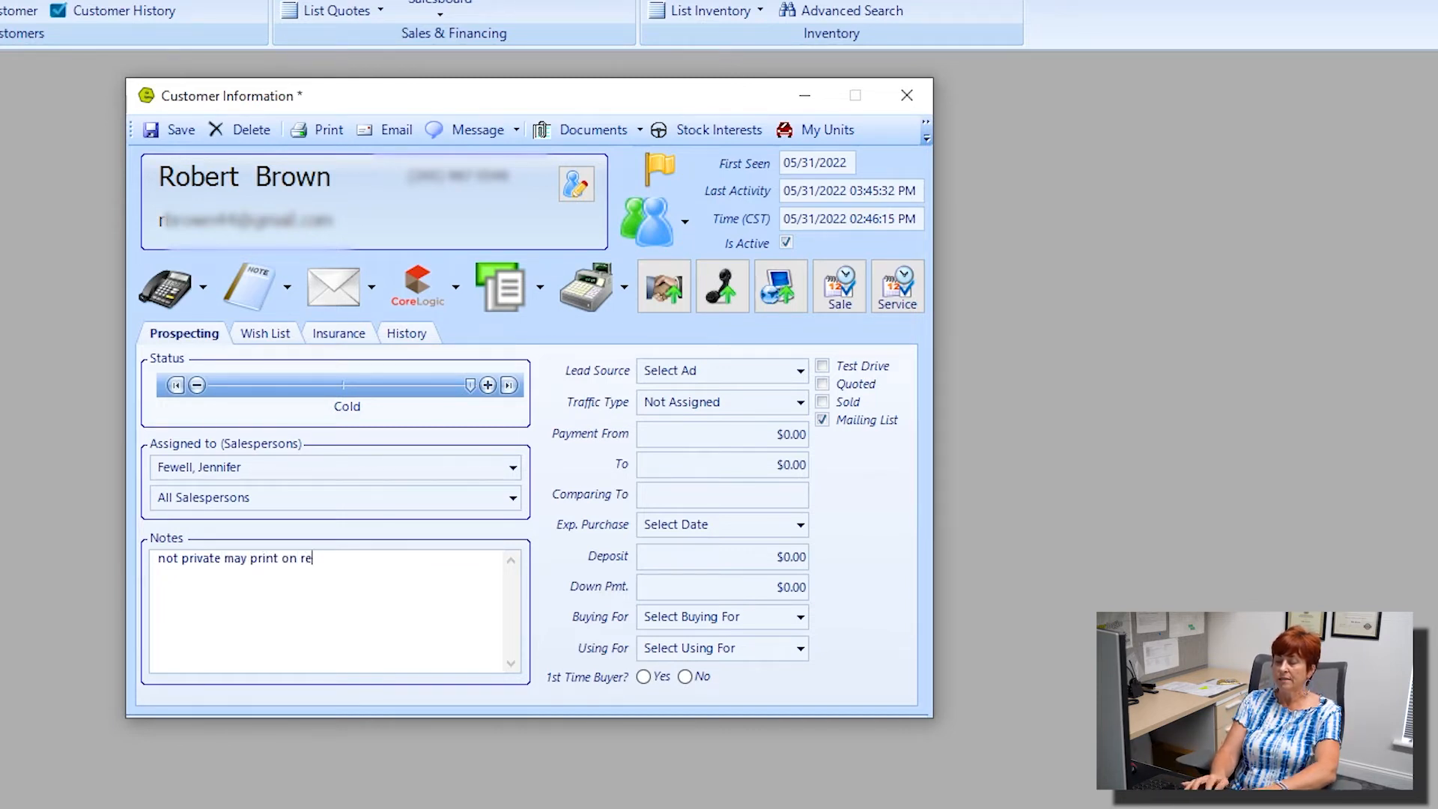
pyautogui.write('ceipt for')
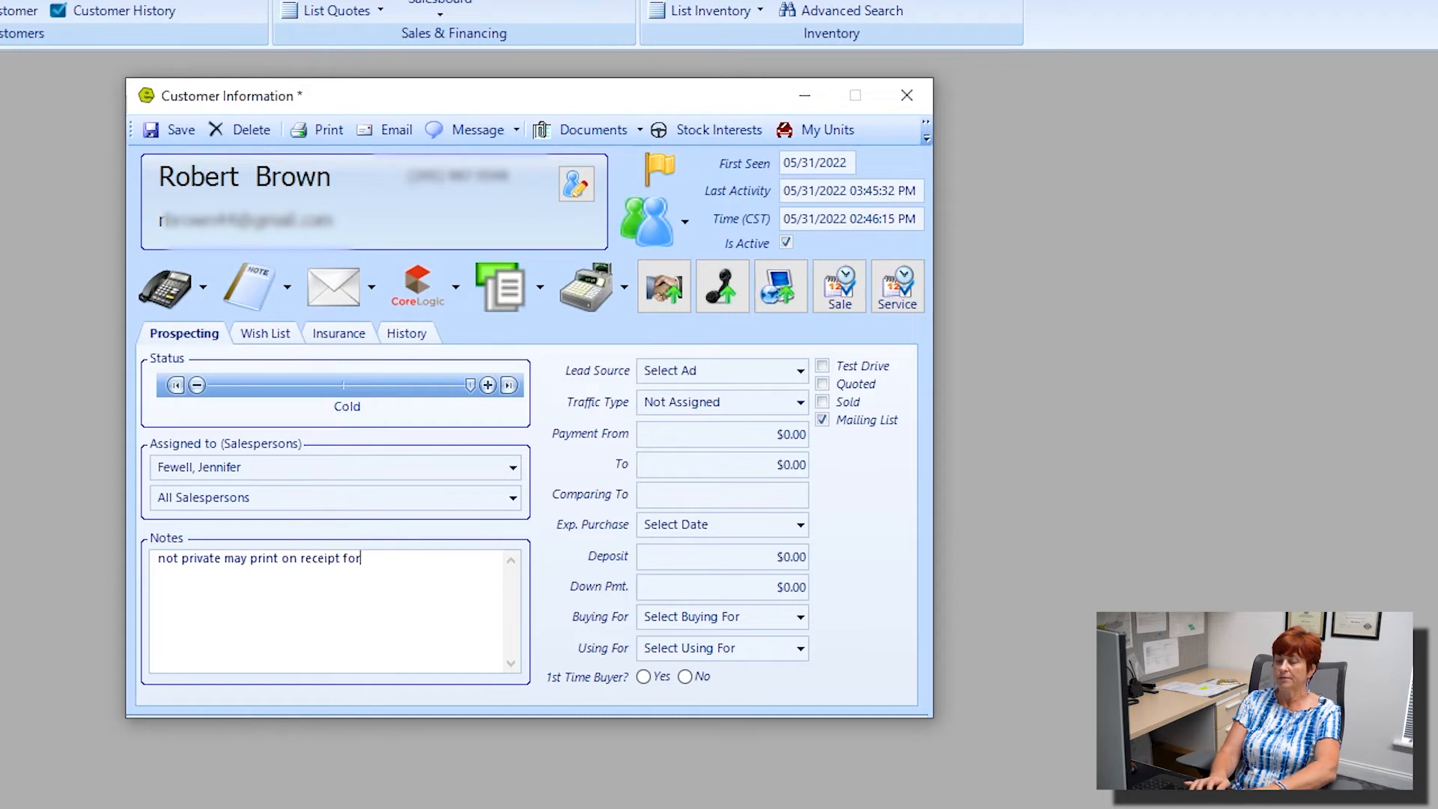
pyautogui.write(' customer to ')
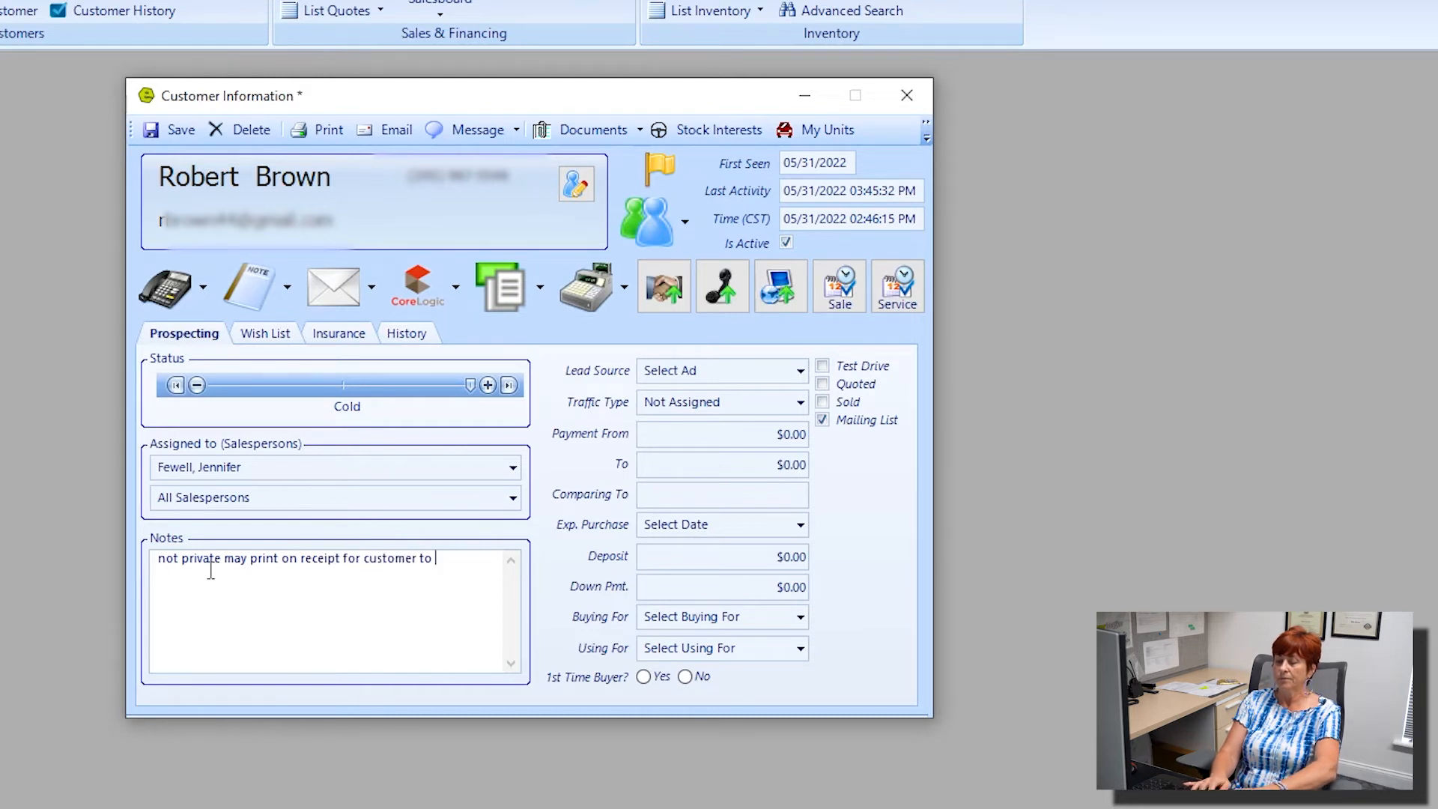
pyautogui.write('see')
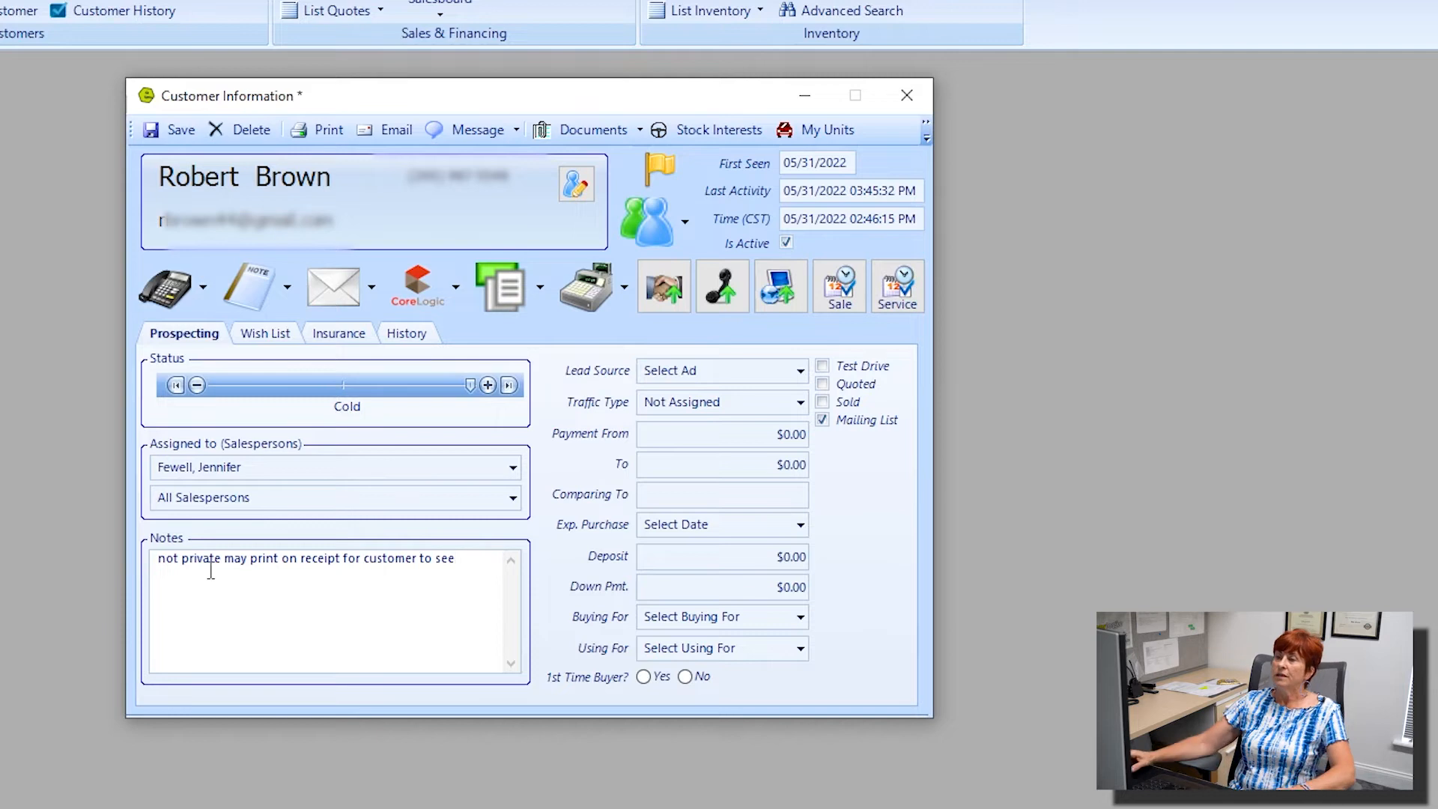
pyautogui.moveTo(488, 561); pyautogui.dragTo(159, 545)
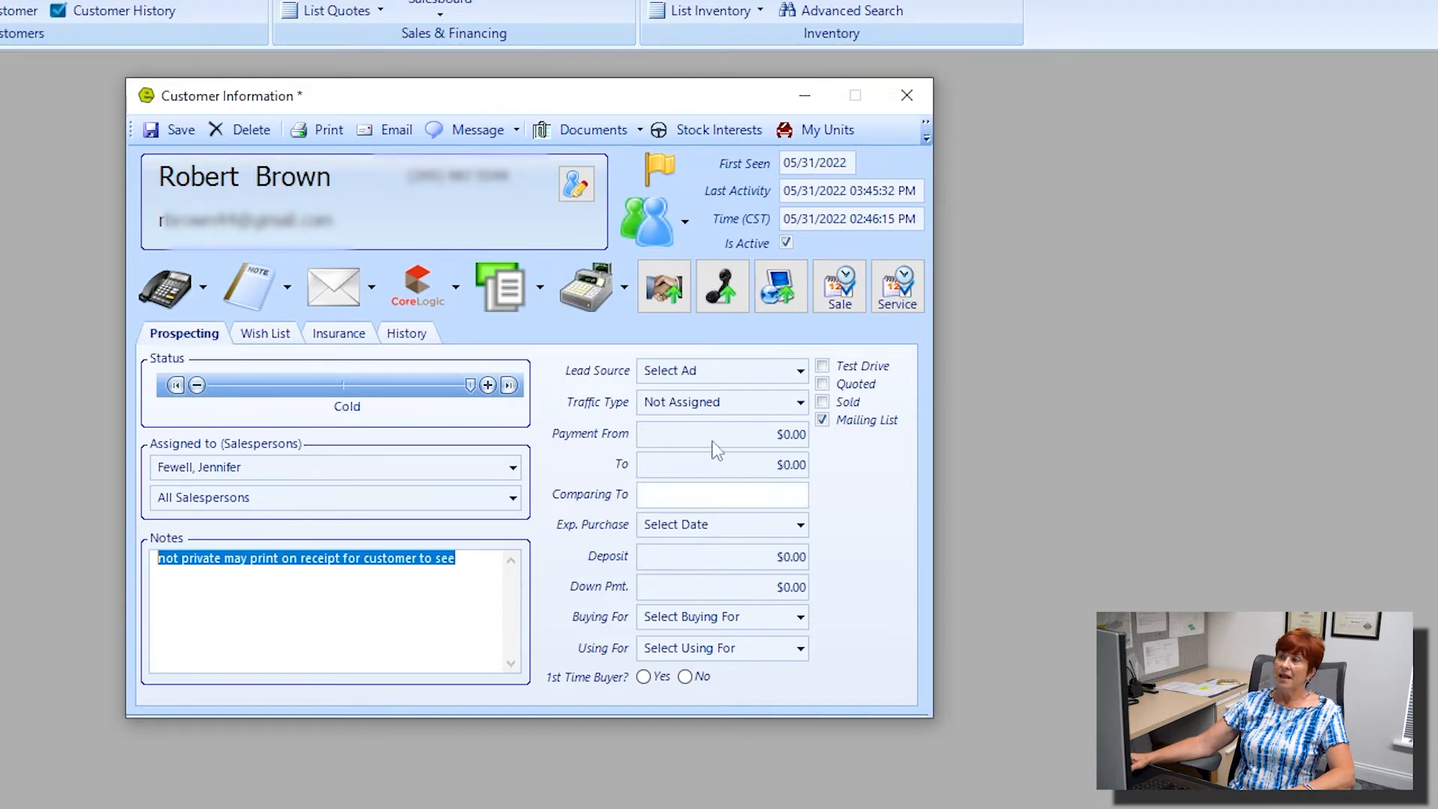
pyautogui.moveTo(854, 163); pyautogui.dragTo(758, 174)
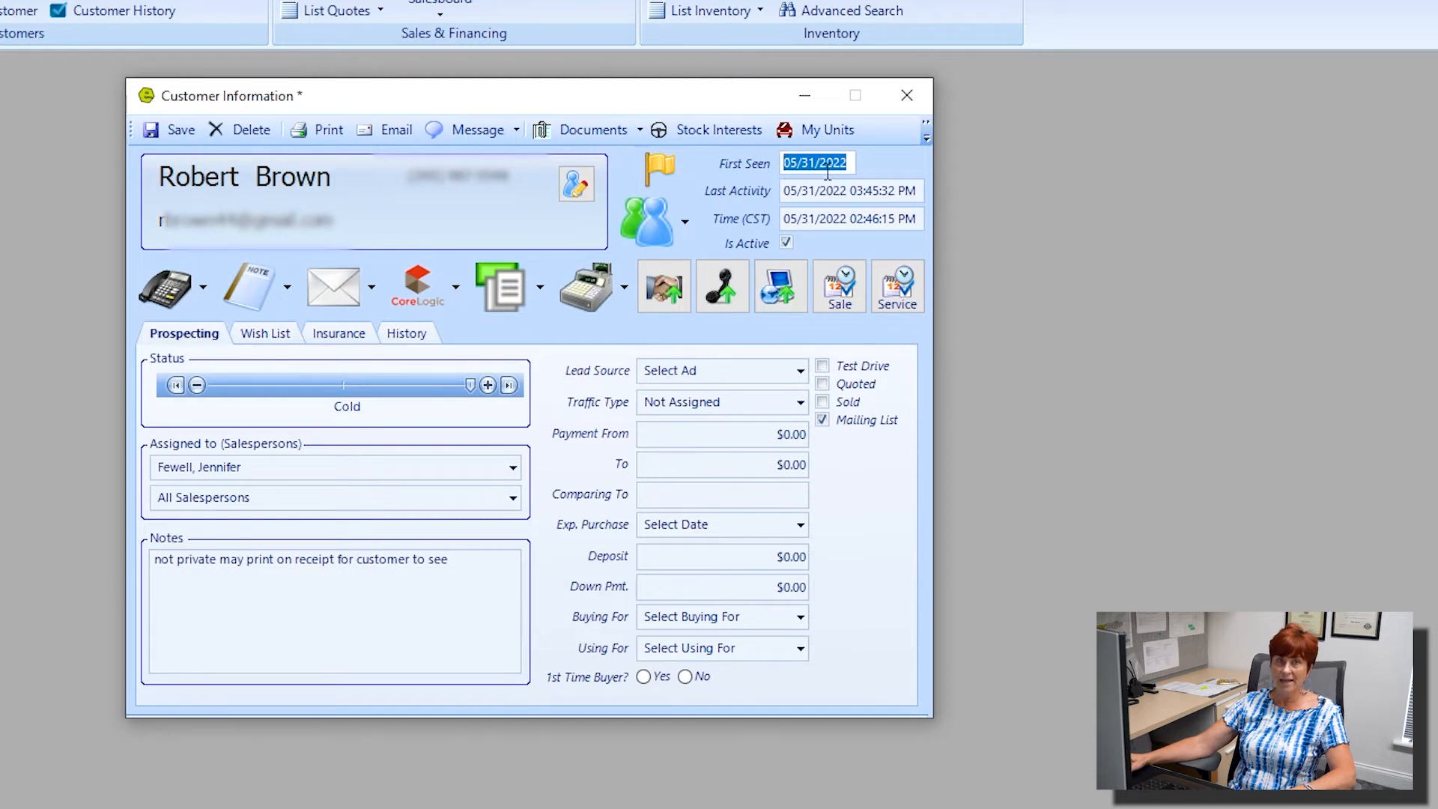
pyautogui.click(171, 132)
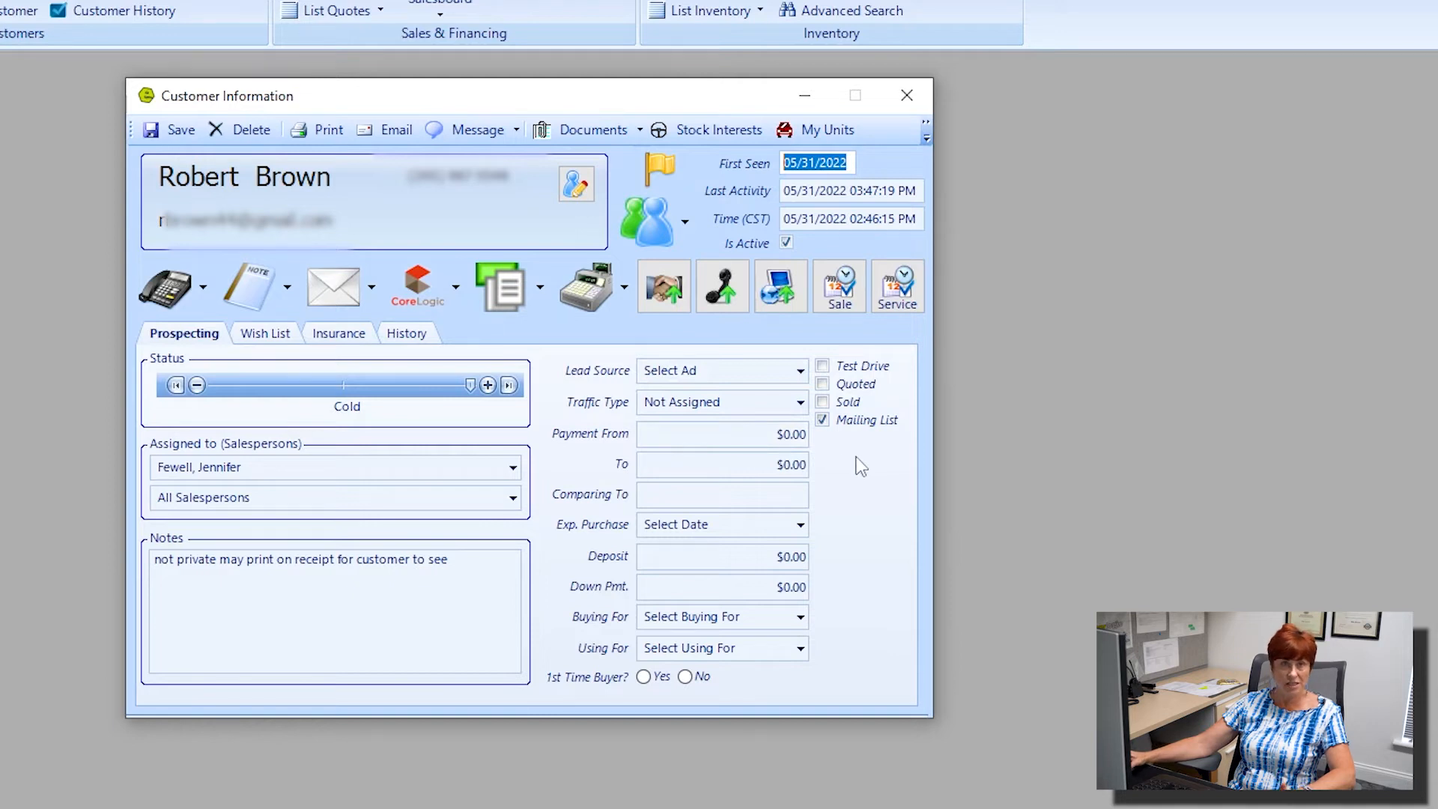
# Mark the customer as having taken a Test Drive in the prospecting details.
pyautogui.click(822, 367)
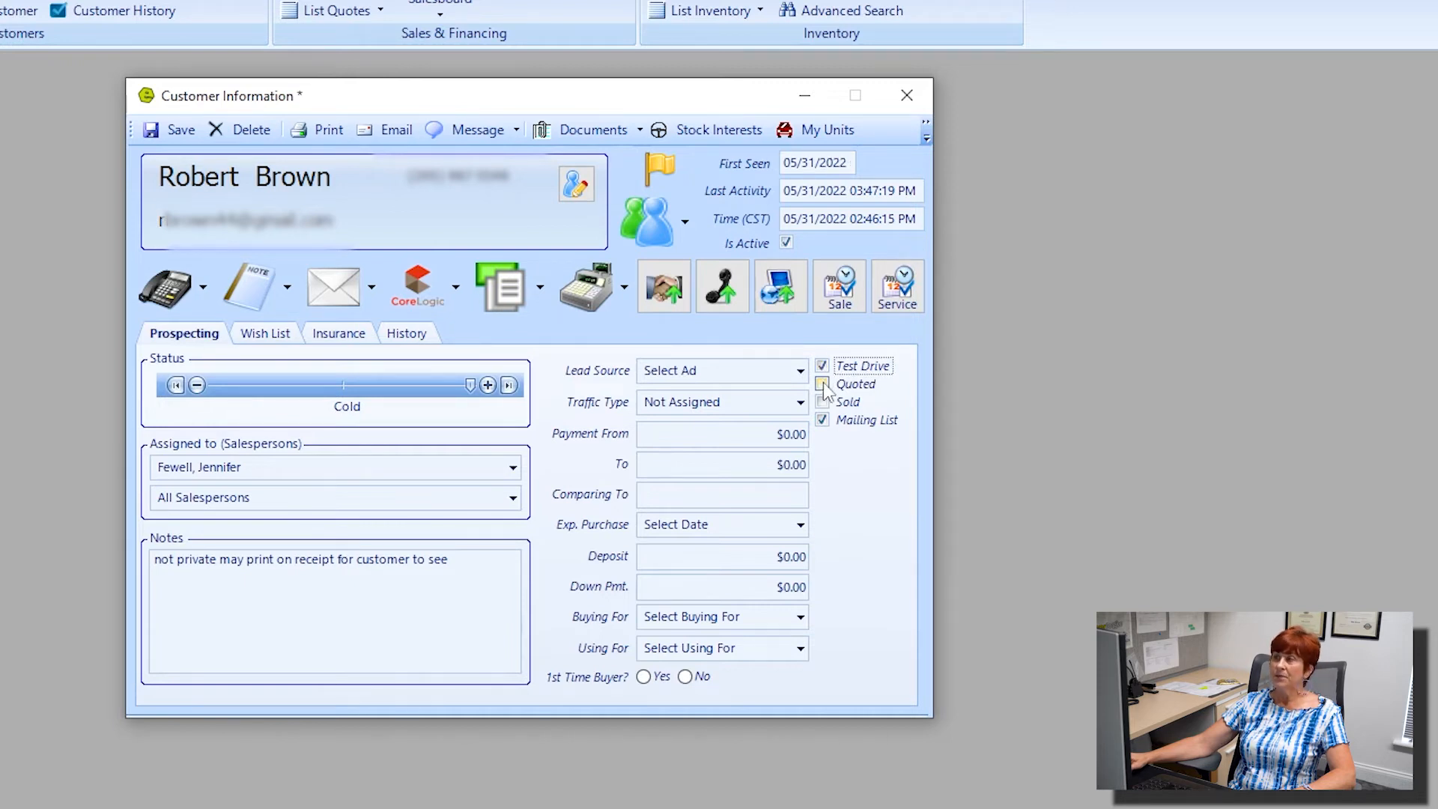
# Mark the customer as Quoted, and clear both the Quoted and Test Drive flags in the prospecting details.
pyautogui.click(823, 386)
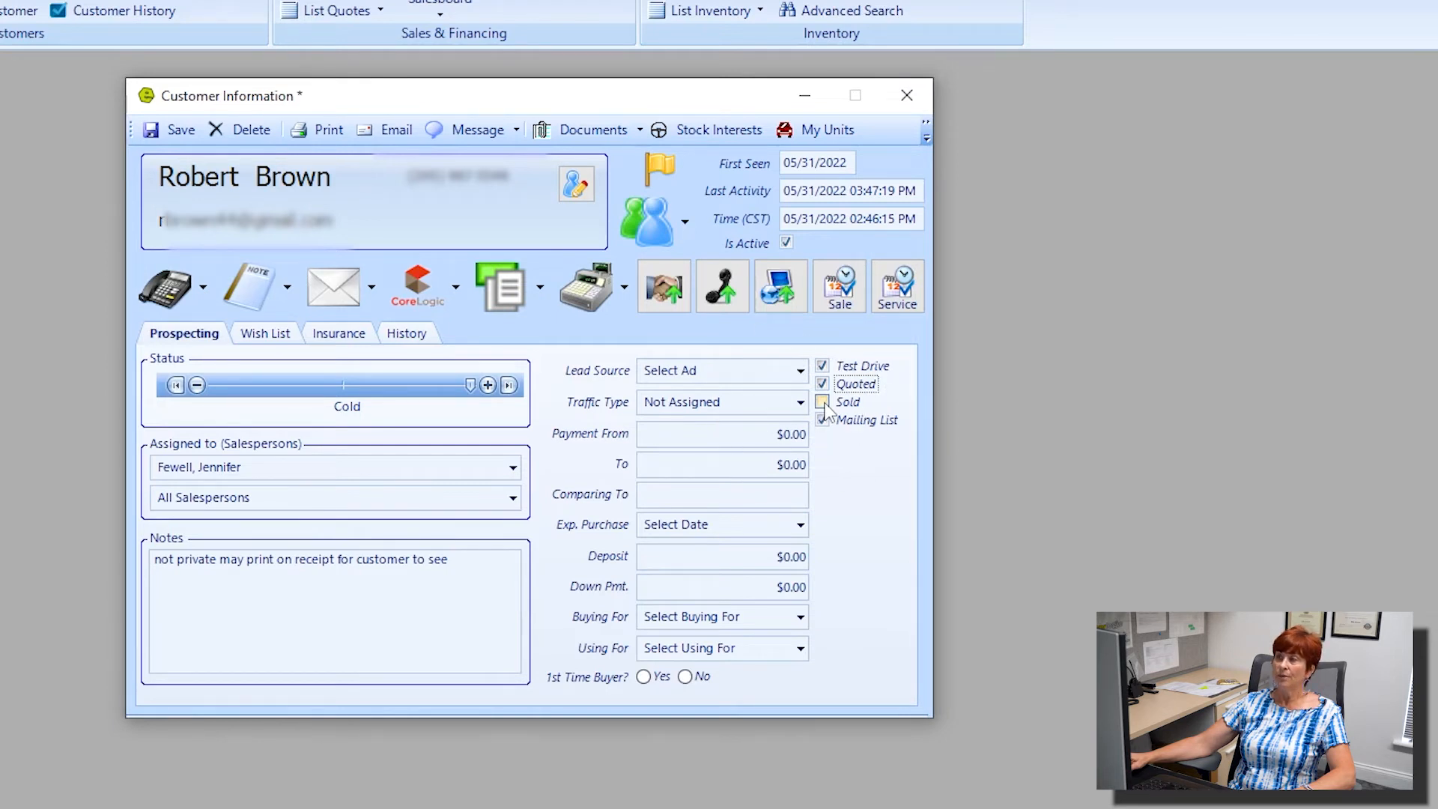
pyautogui.click(822, 384)
pyautogui.click(822, 366)
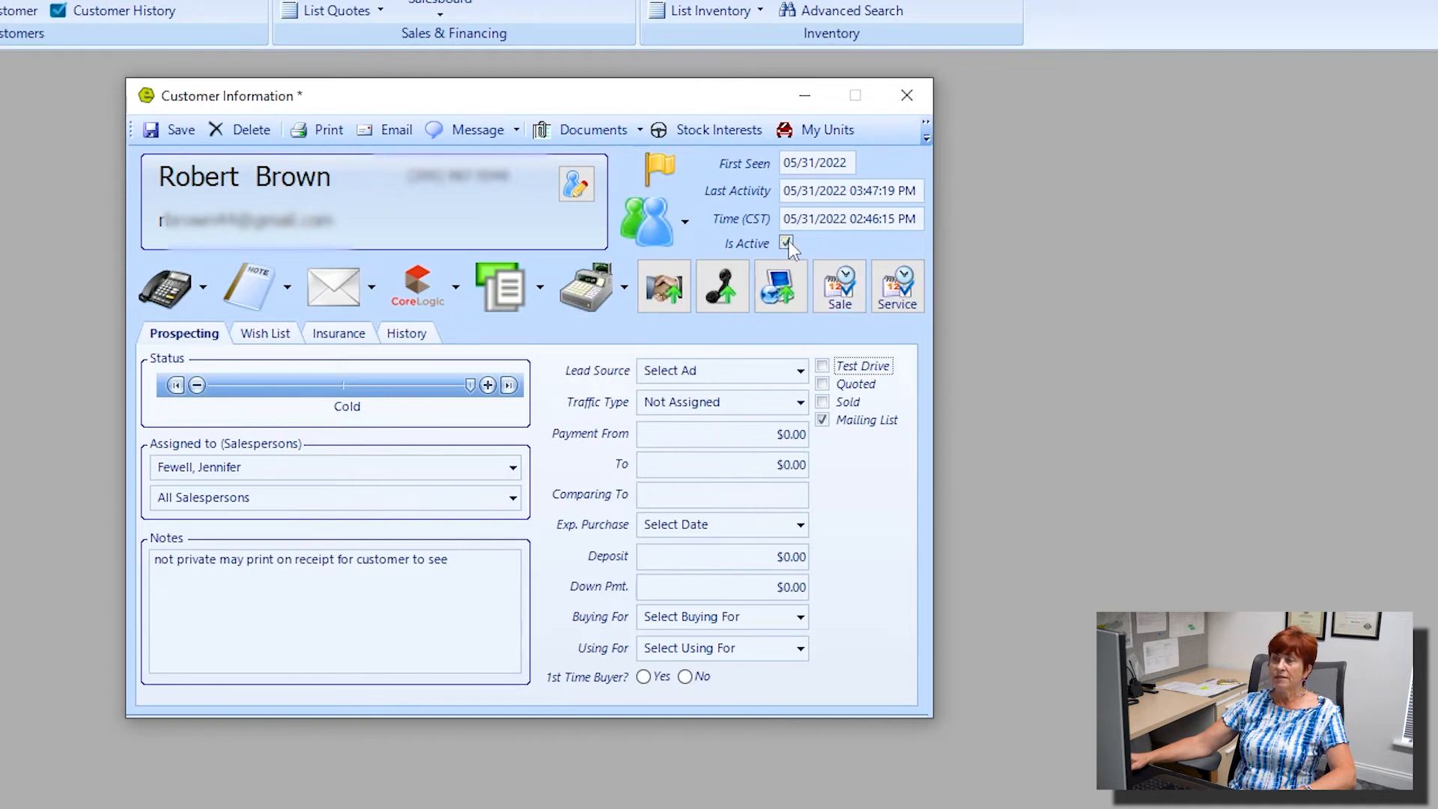
pyautogui.press('ctrl')
pyautogui.press('ctrl')
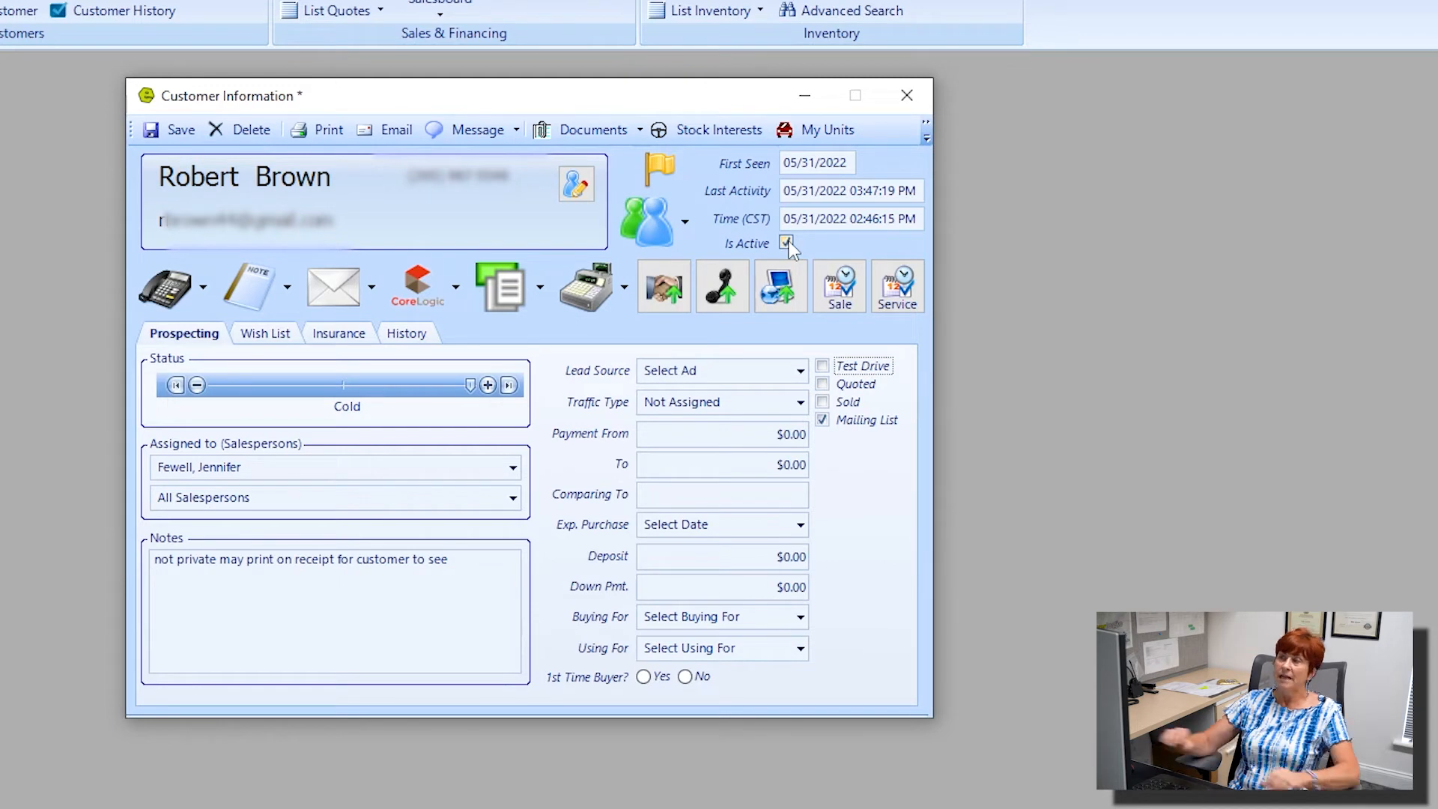
pyautogui.press('ctrl')
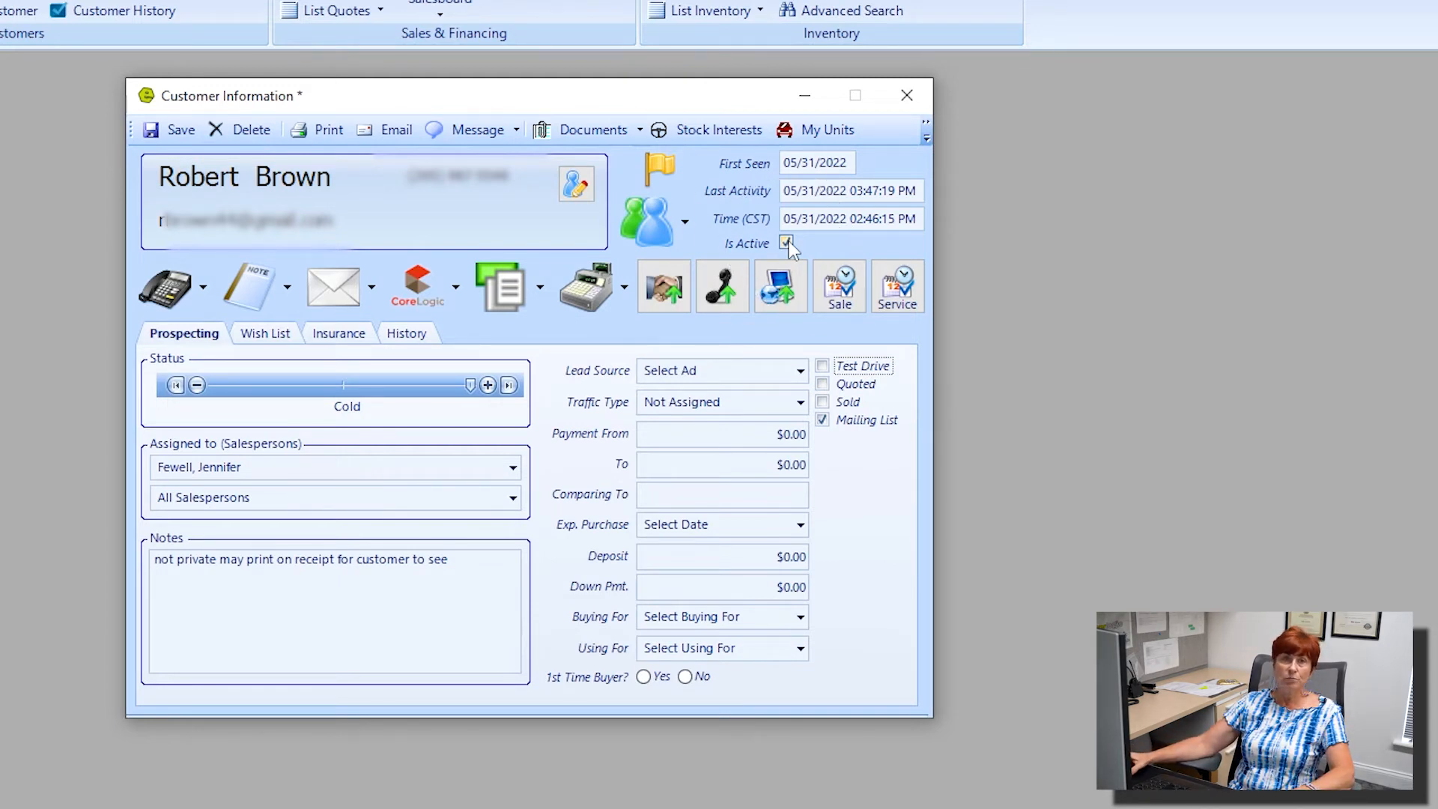
pyautogui.press('ctrl')
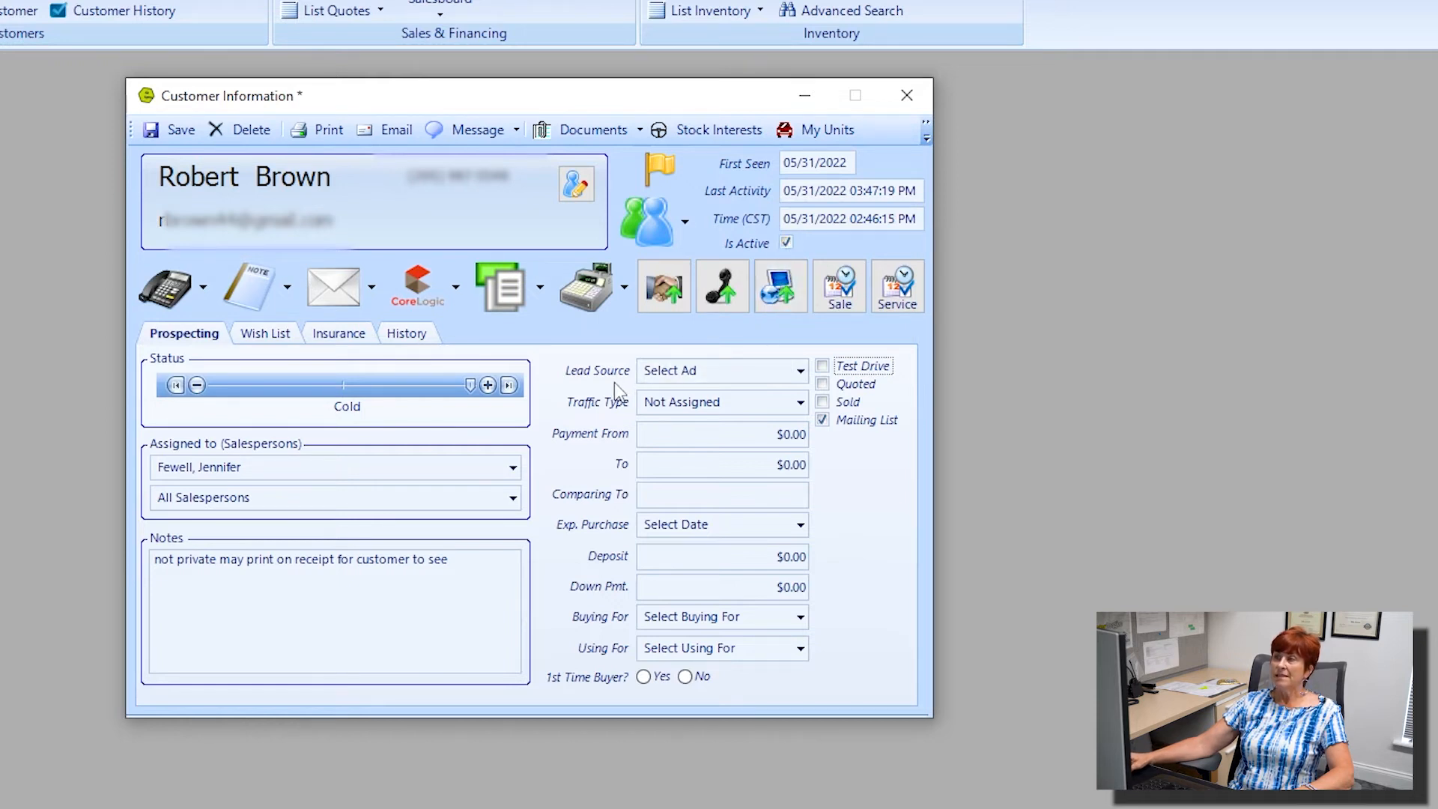
# Review the available Lead Source and Traffic Type choices in the customer's prospecting details.
pyautogui.click(800, 371)
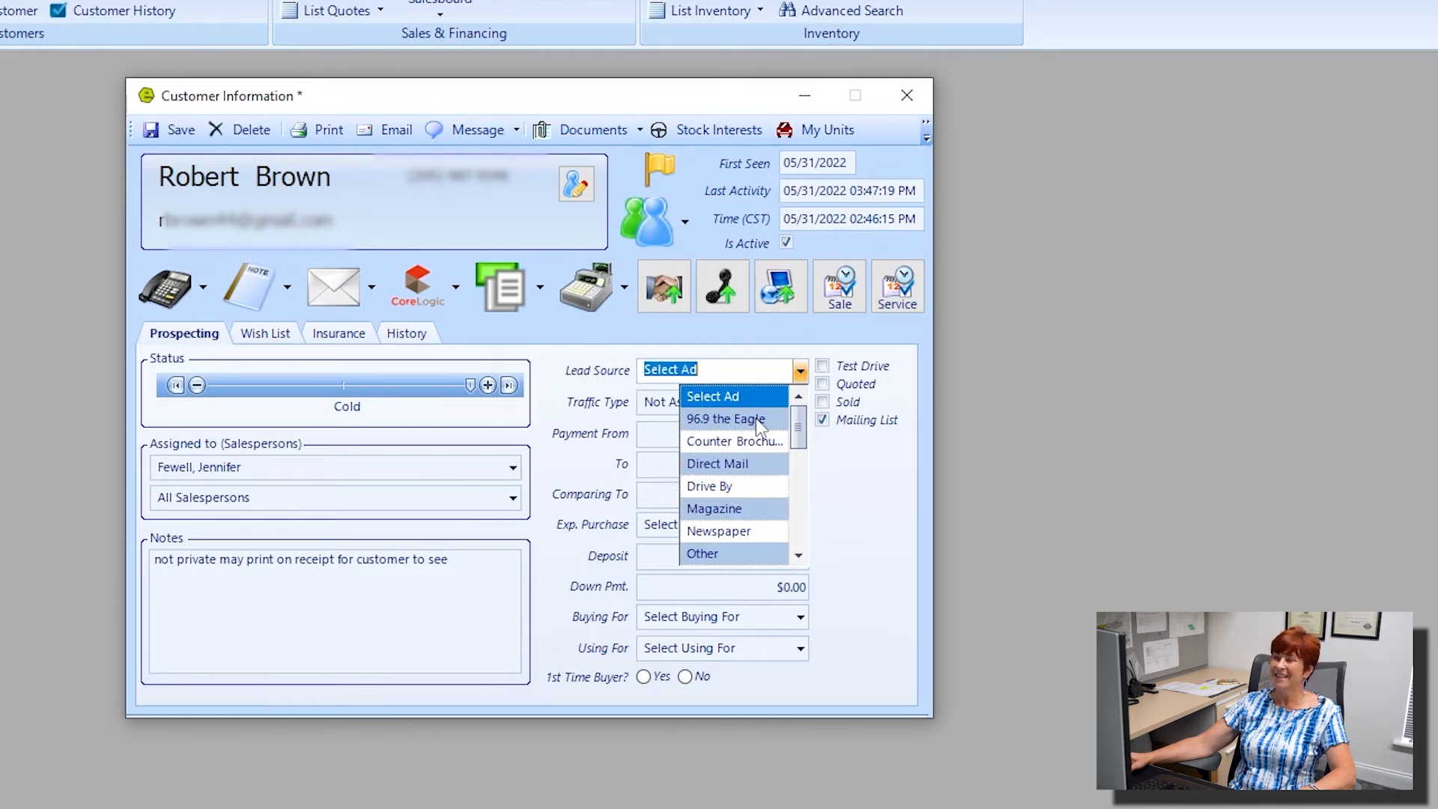
pyautogui.scroll(-1, 744, 458)
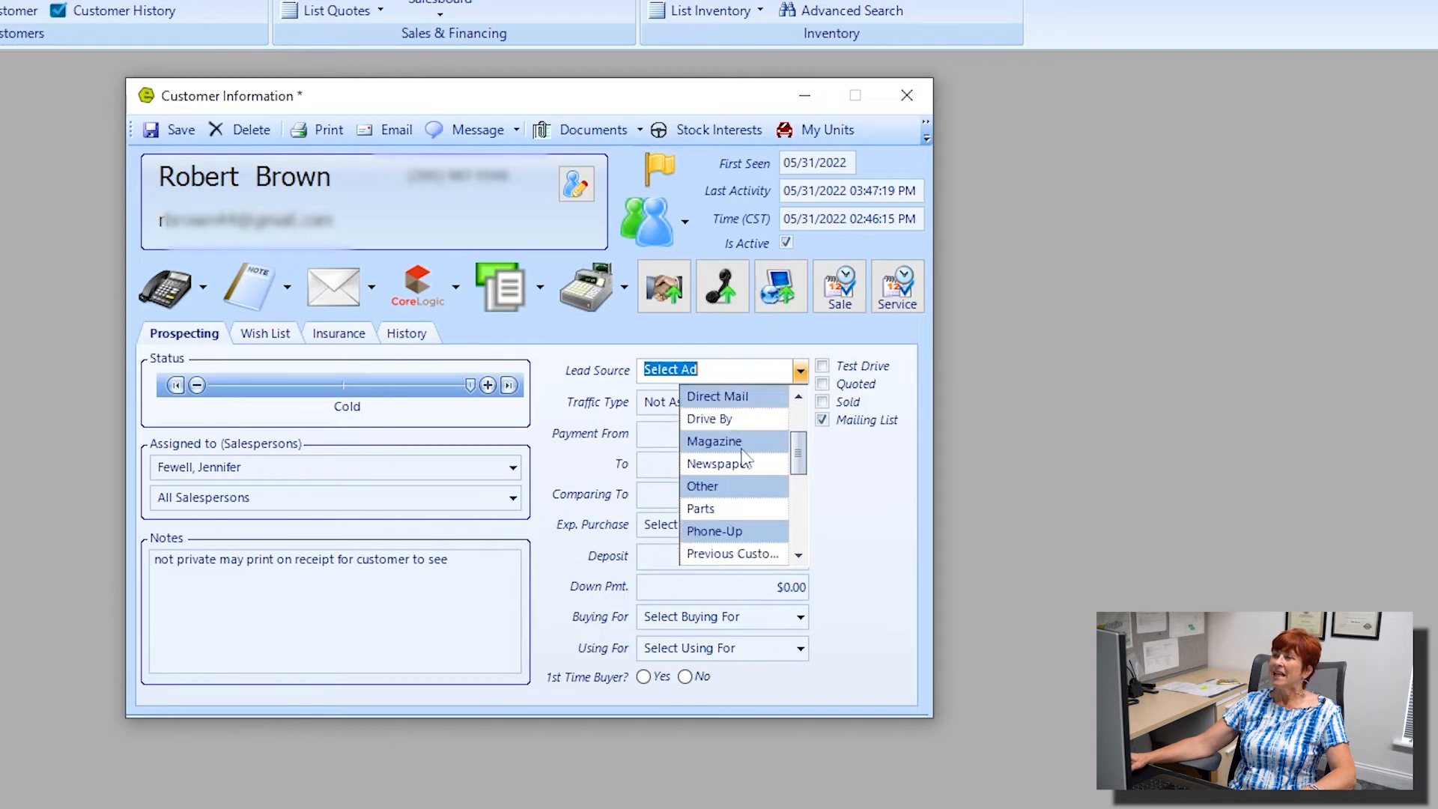
pyautogui.scroll(-1, 742, 450)
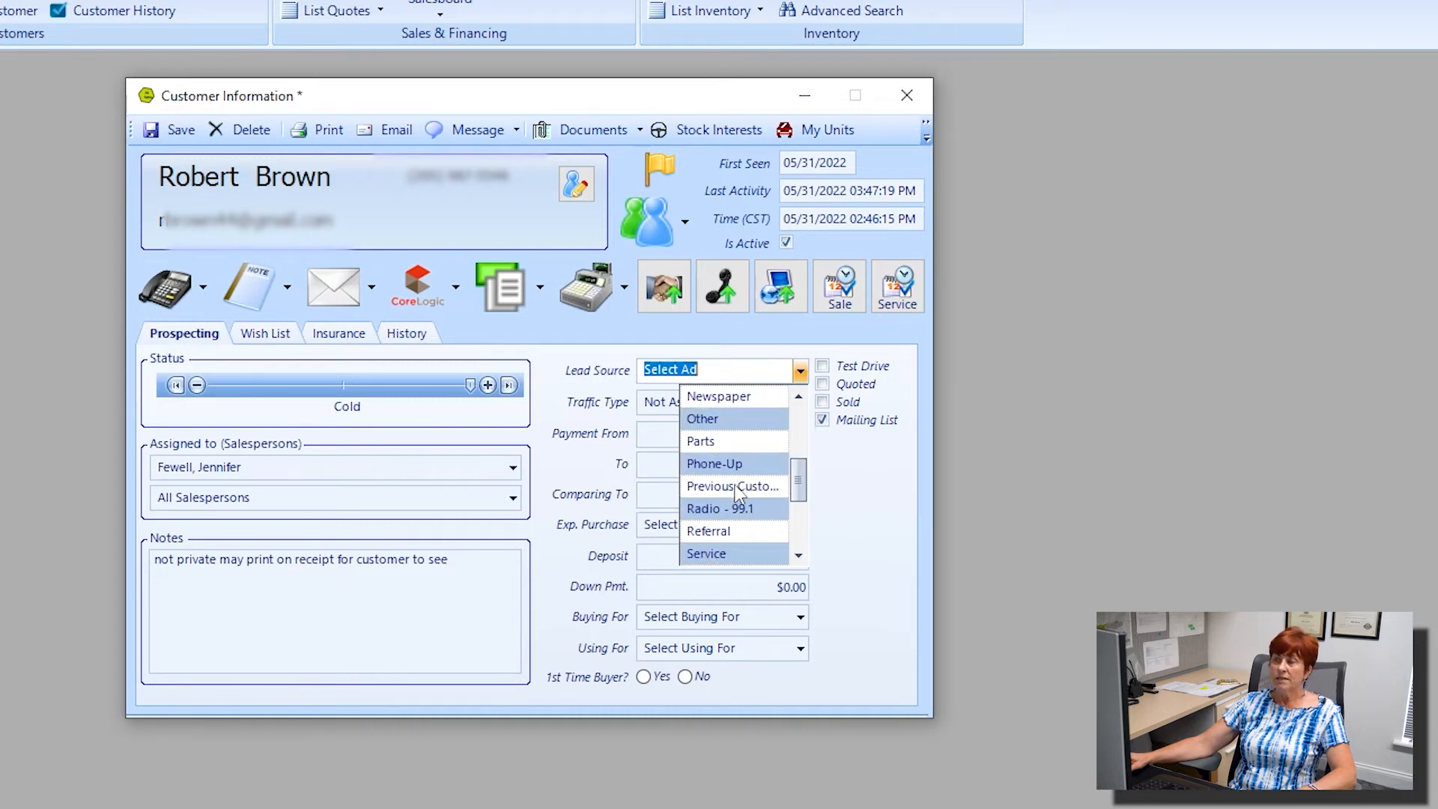
pyautogui.scroll(1, 737, 497)
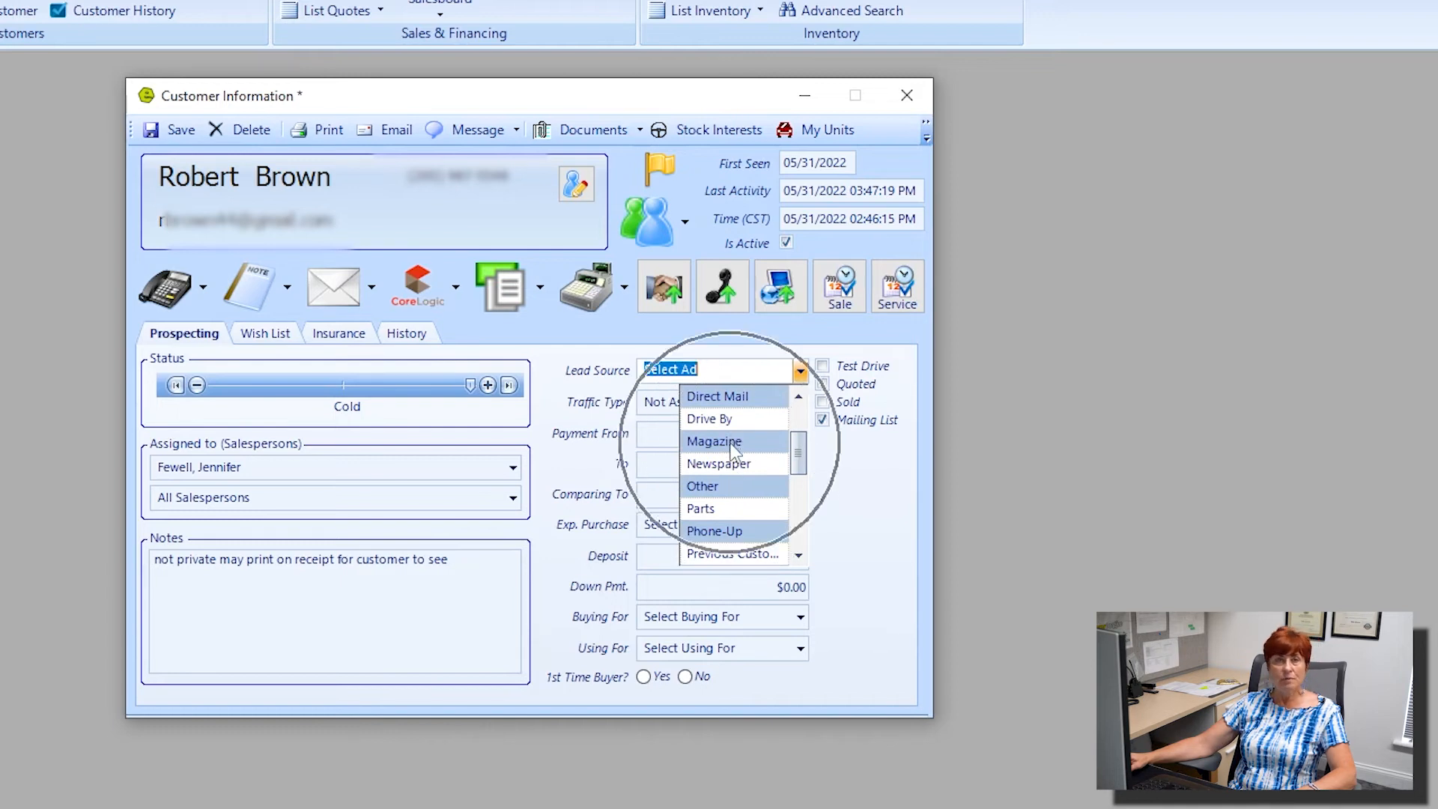
pyautogui.scroll(1, 735, 472)
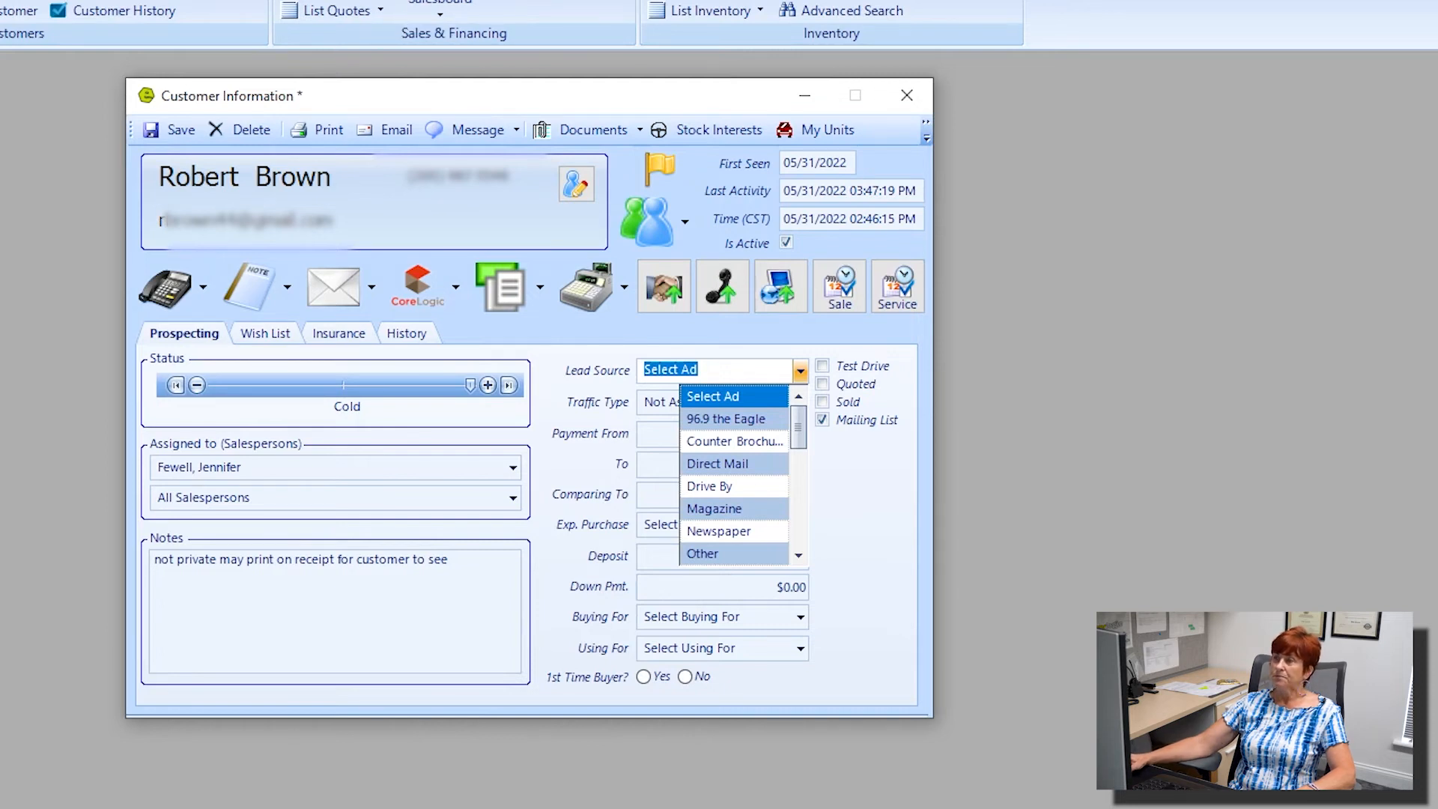
pyautogui.click(599, 404)
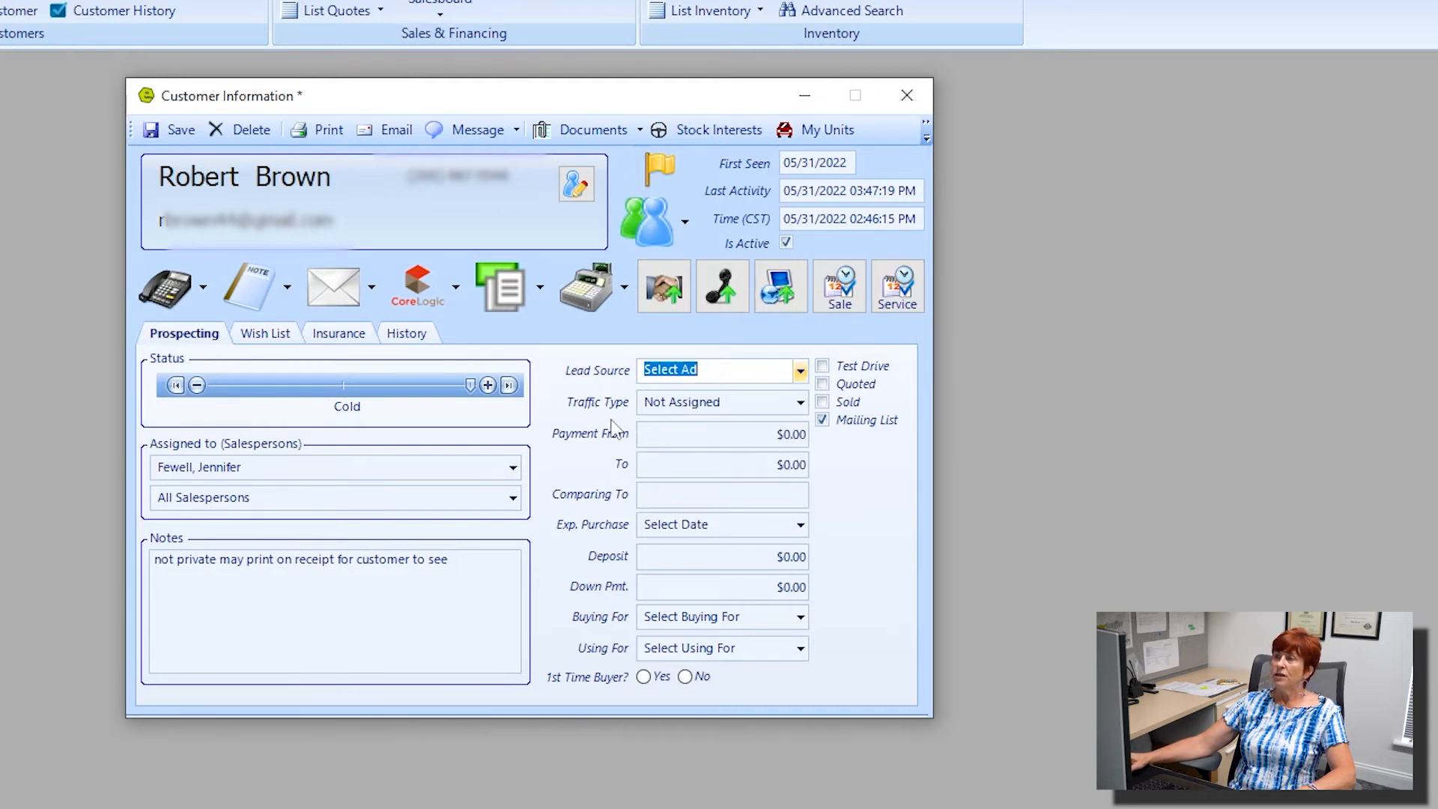
pyautogui.click(801, 404)
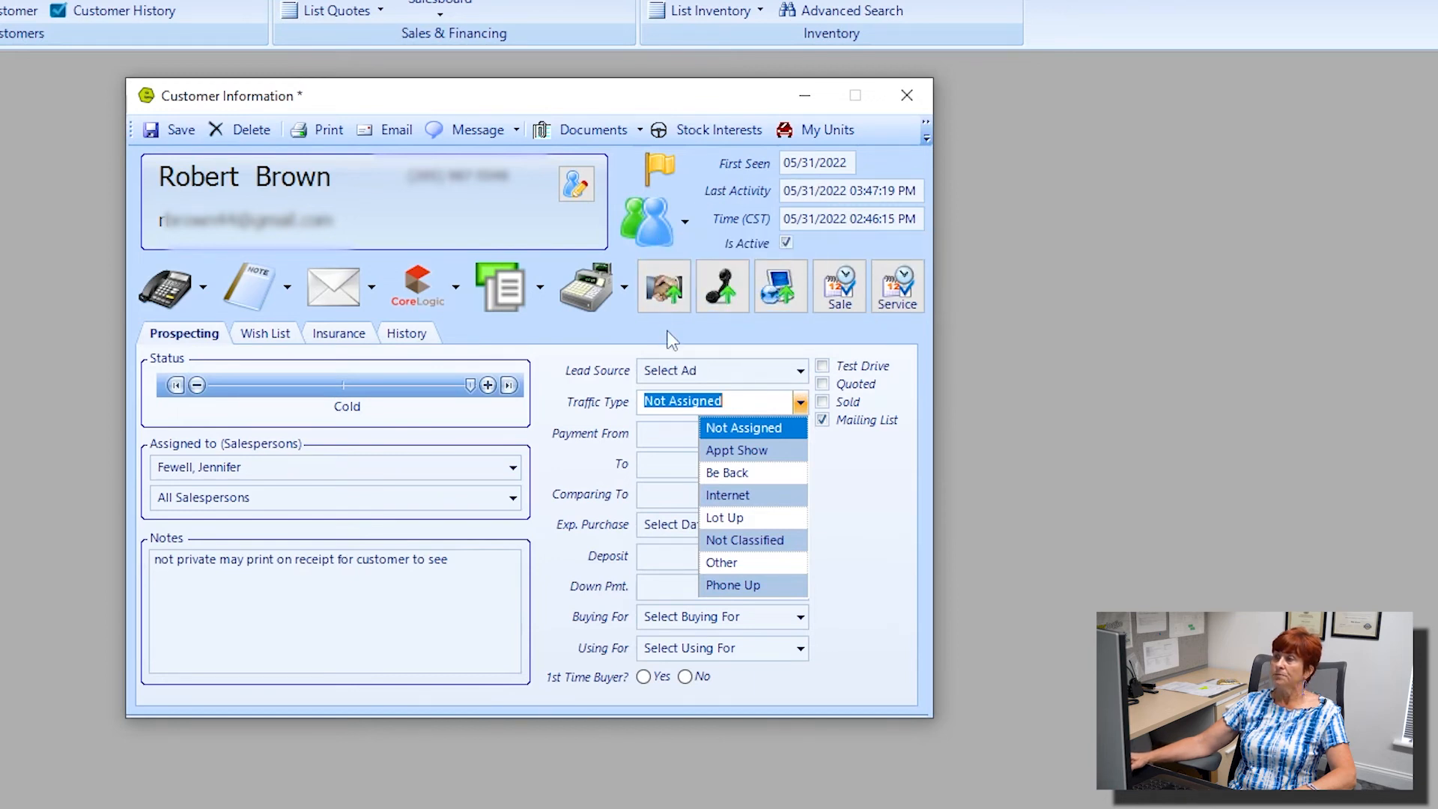
pyautogui.click(661, 434)
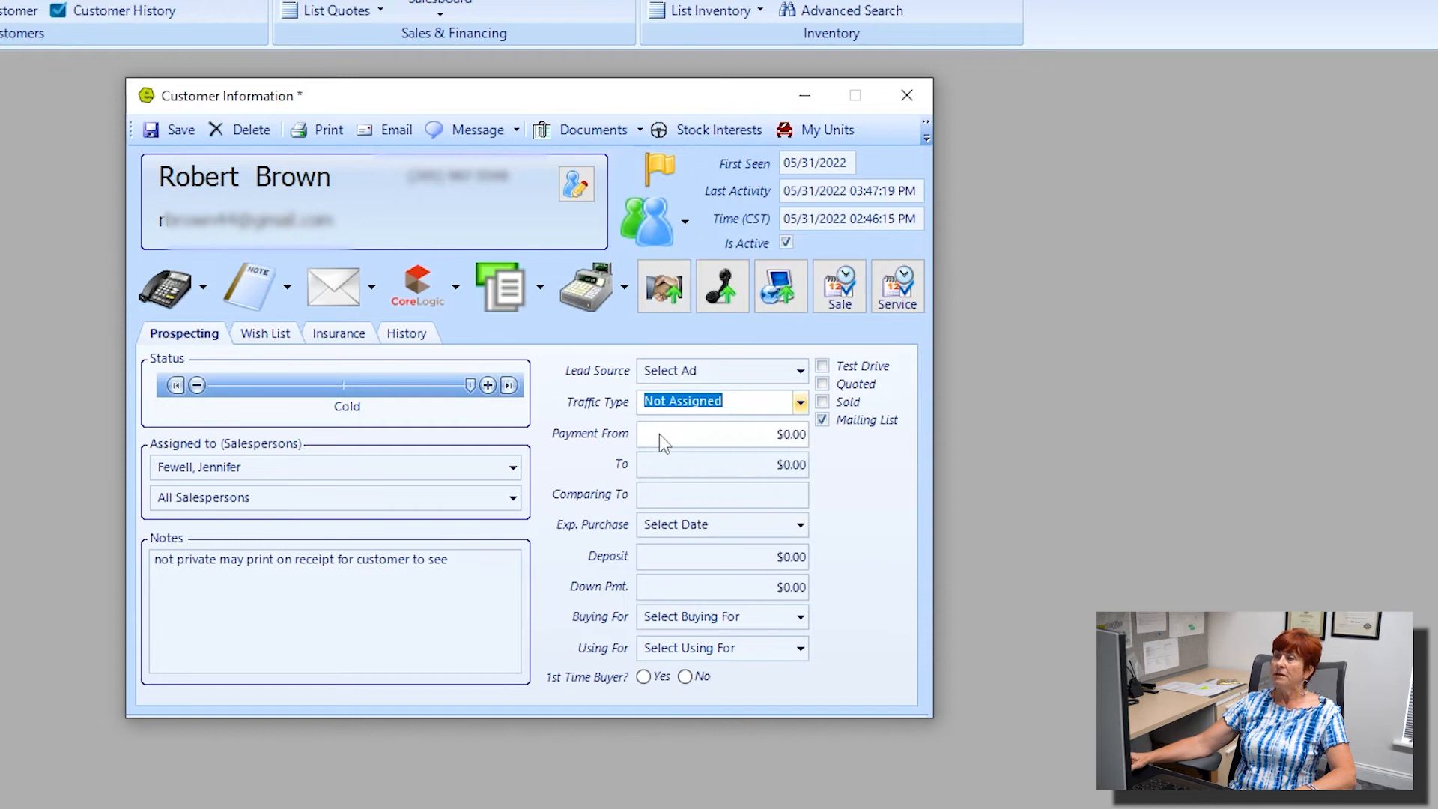
# Check the vehicle price range in the customer's wish list and return to the prospecting details.
pyautogui.click(790, 440)
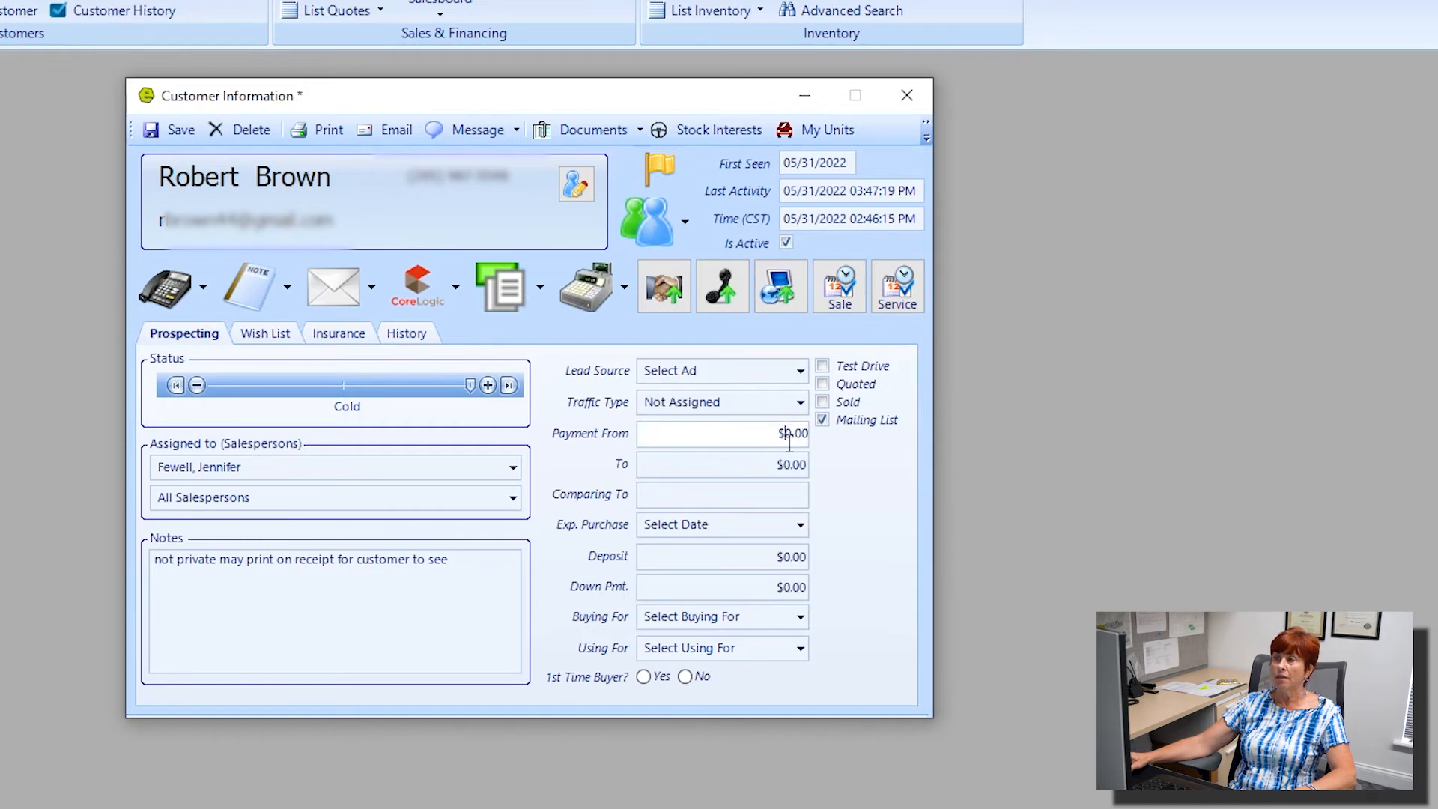
pyautogui.click(283, 335)
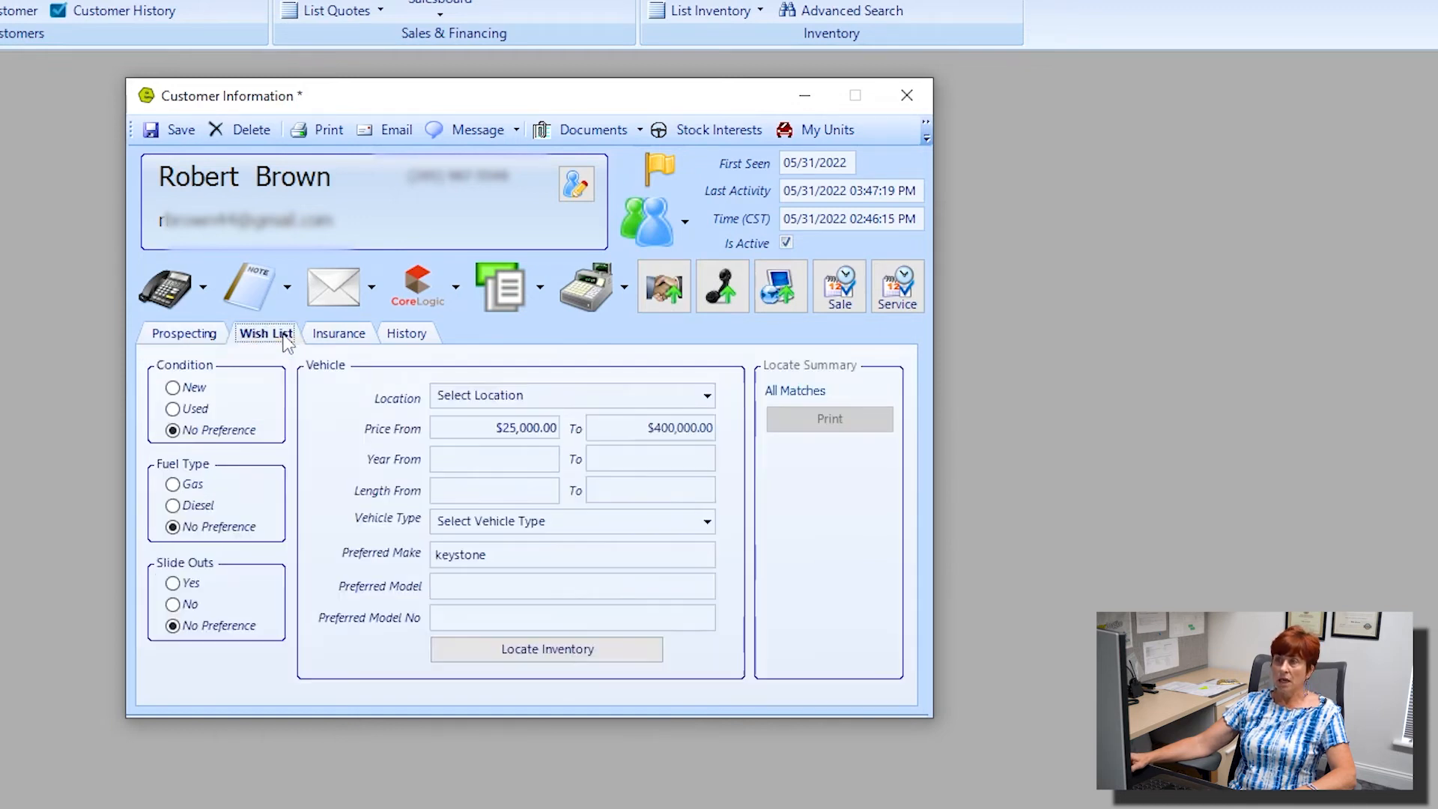
pyautogui.click(492, 428)
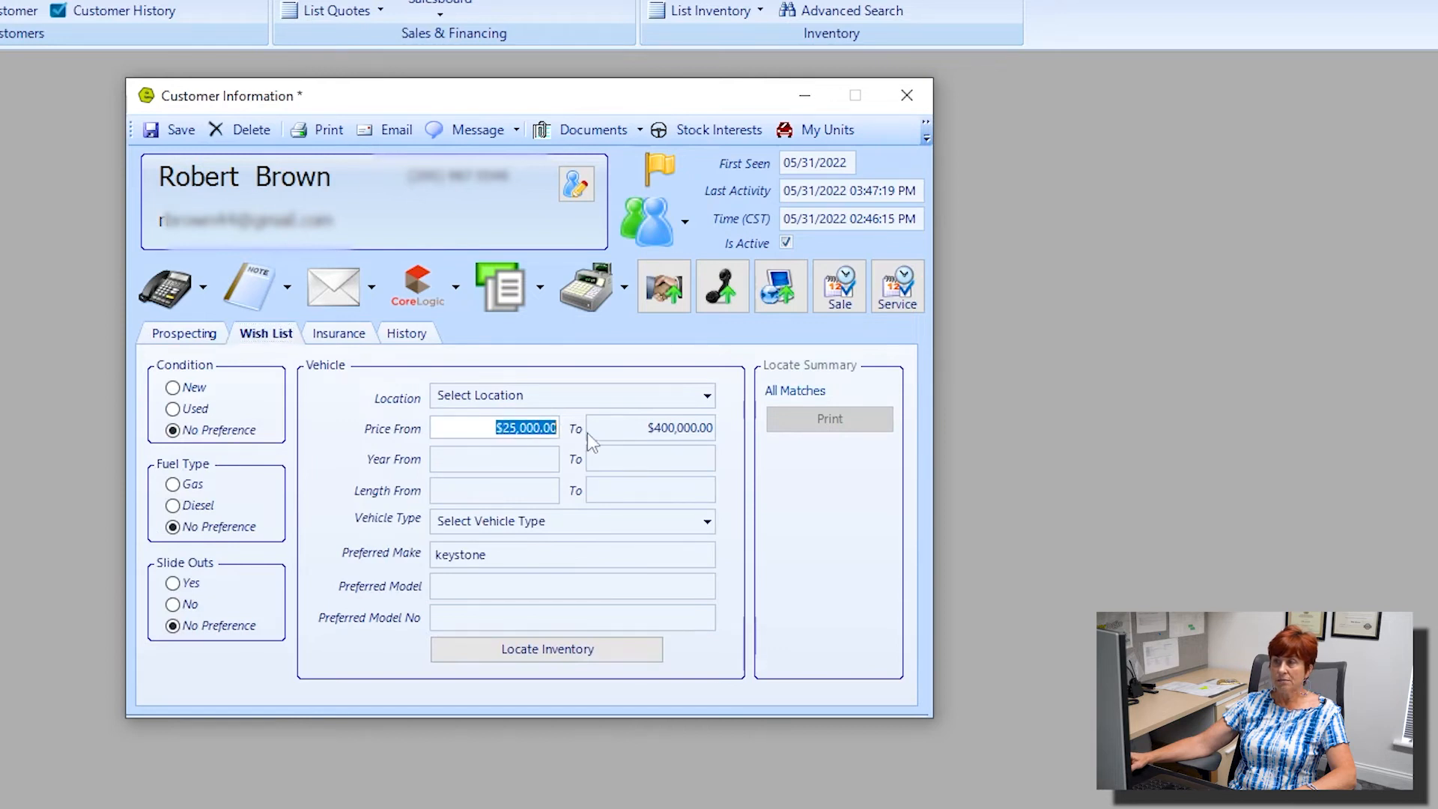
pyautogui.click(647, 427)
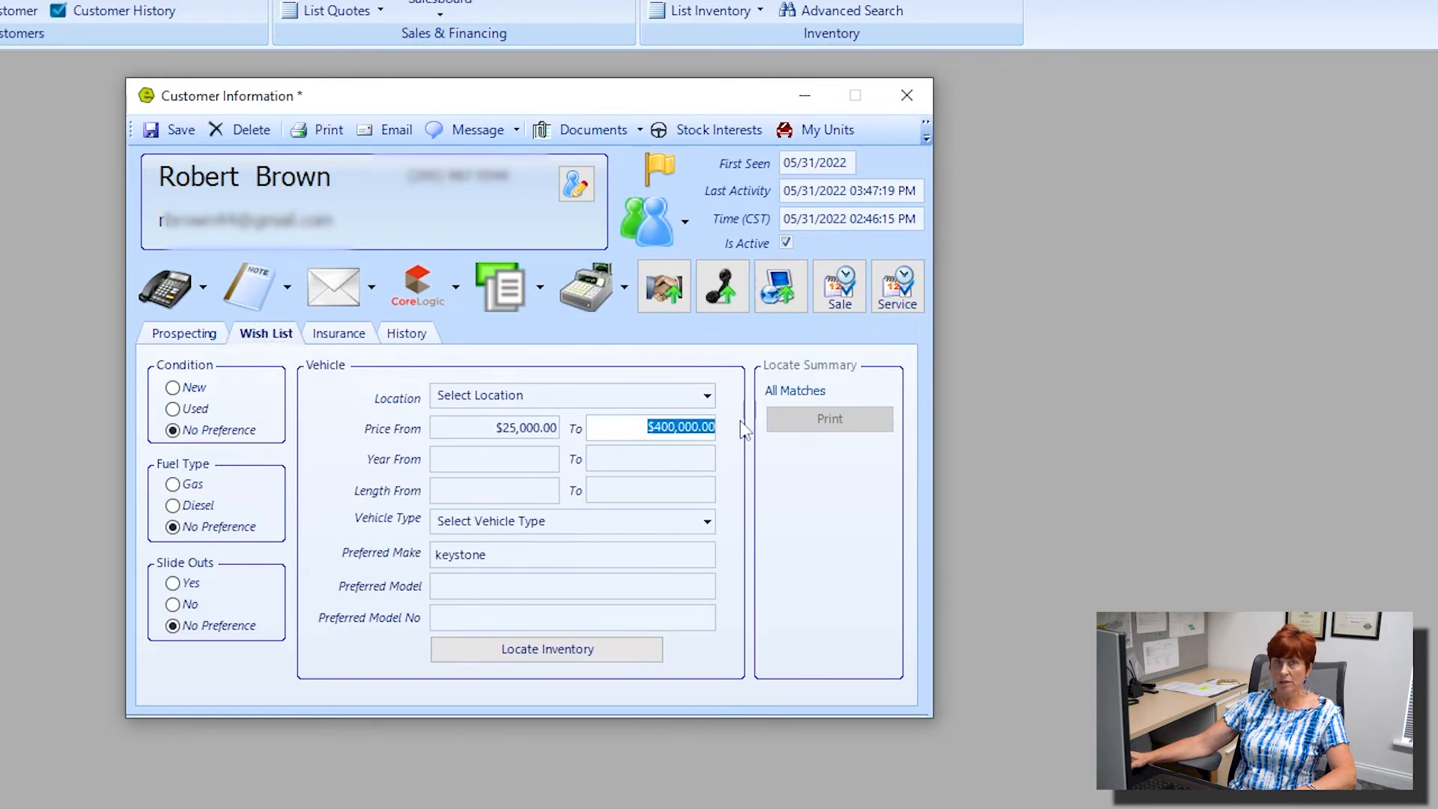
pyautogui.click(204, 335)
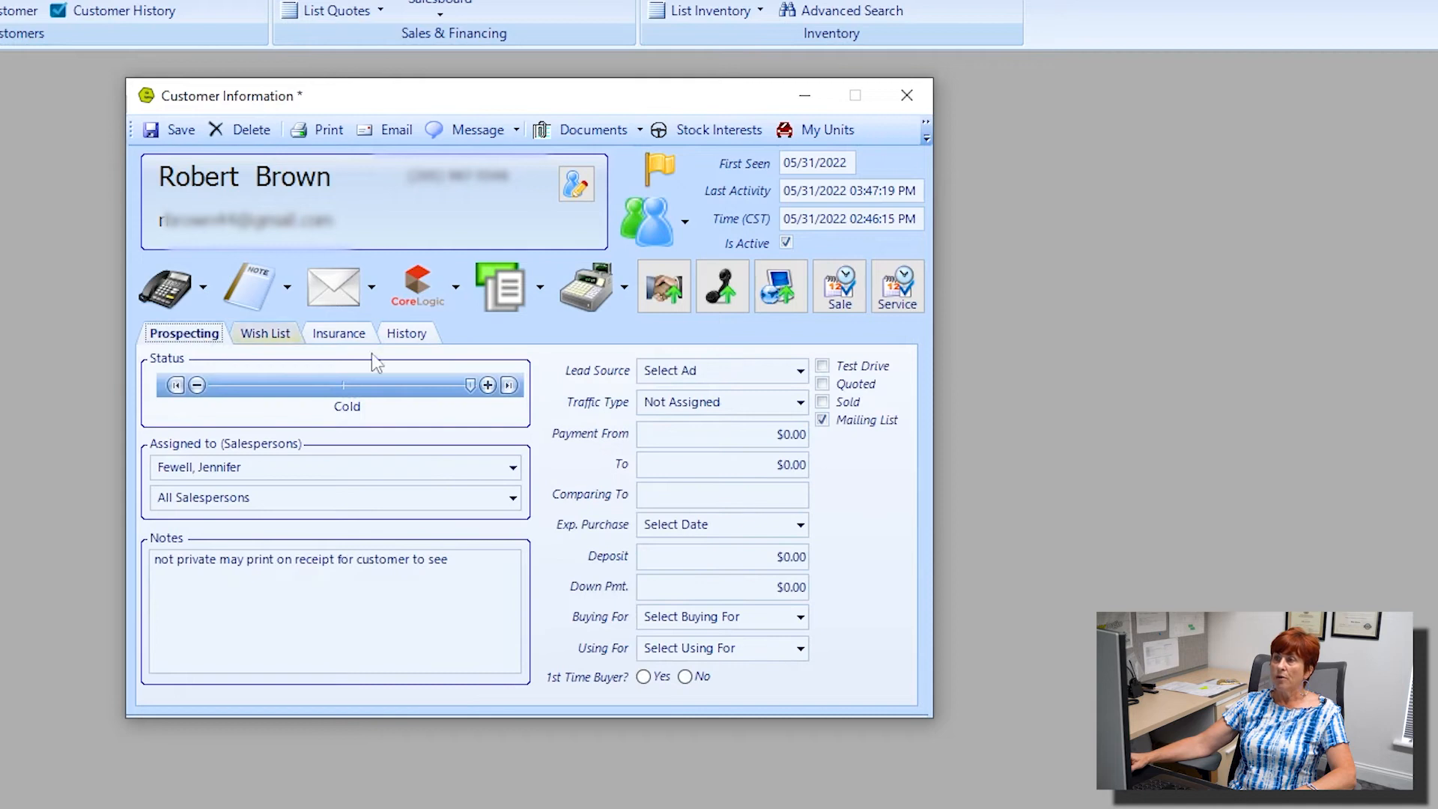
# Set the customer's desired payment range from $500 to $1,200 in the prospecting details.
pyautogui.click(782, 442)
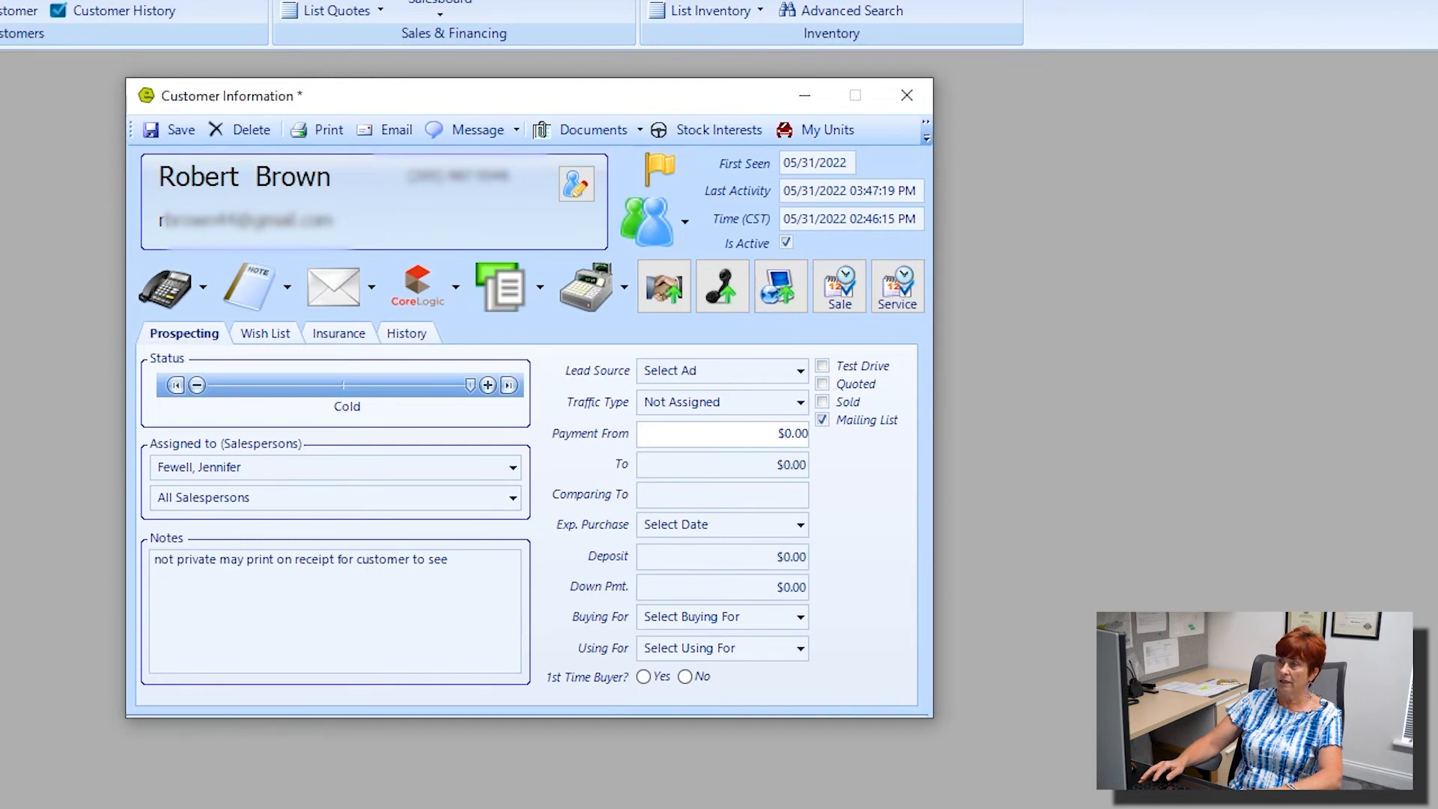
pyautogui.write('50')
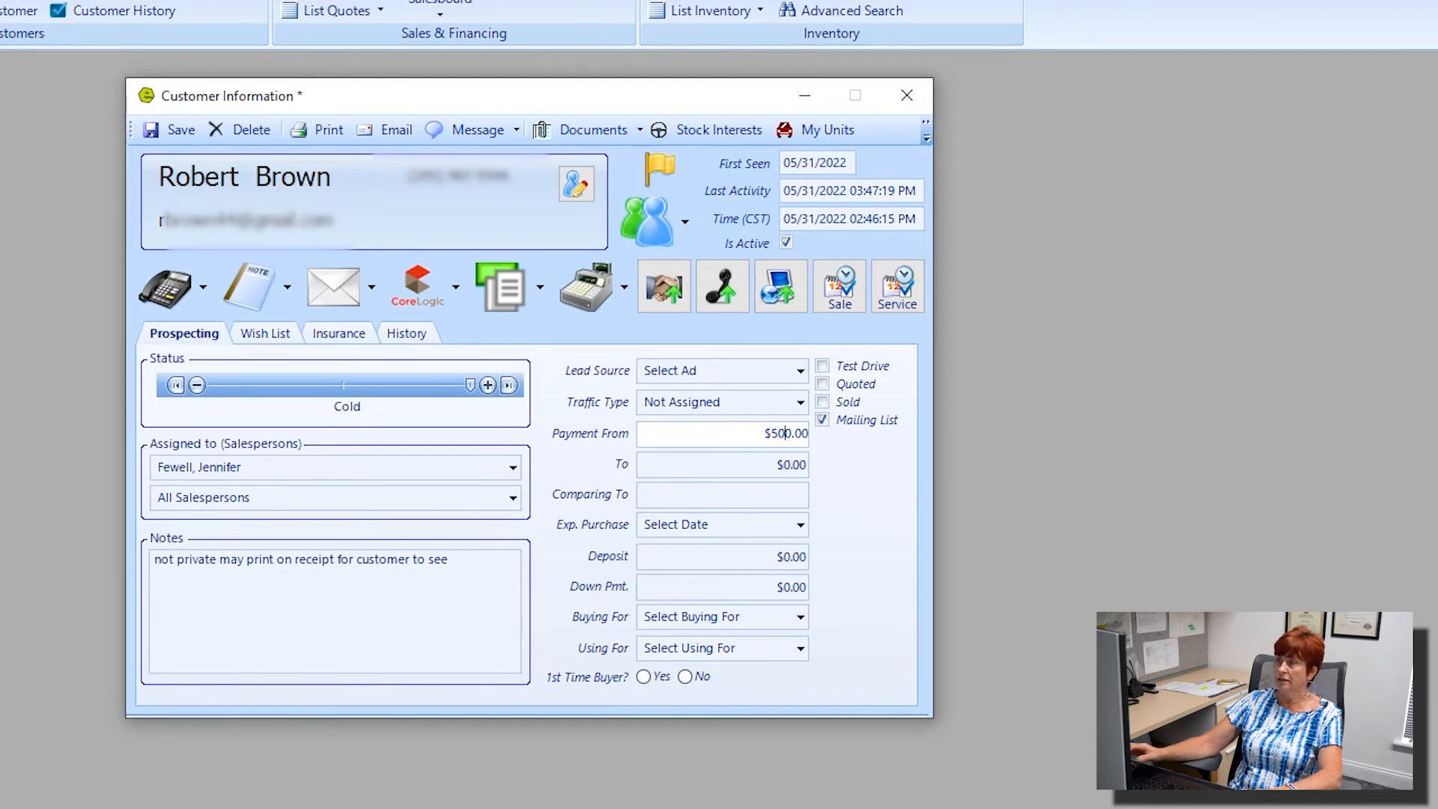
pyautogui.click(787, 464)
pyautogui.write('120')
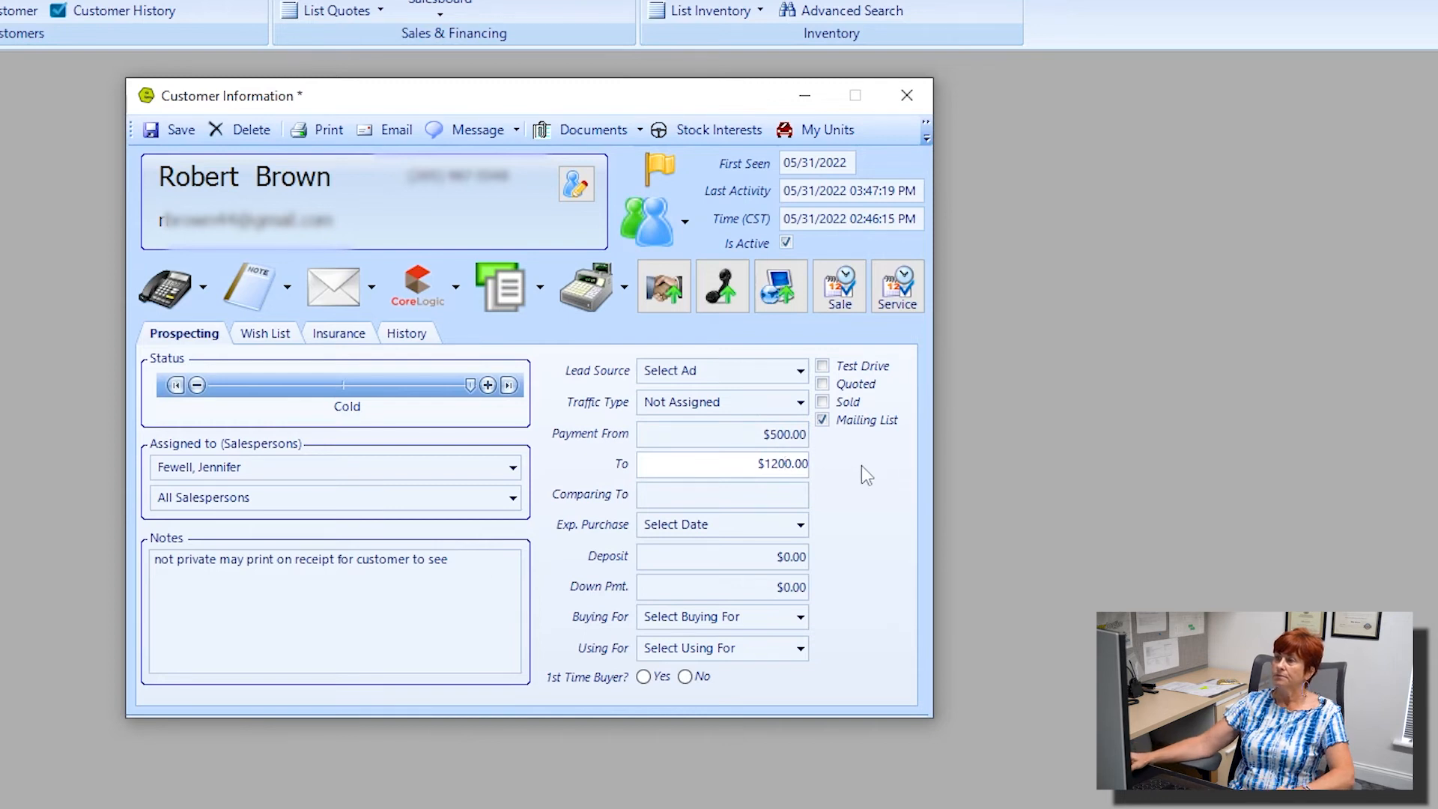
# Enter "Winnebago Hike" as the unit being compared to and set the expected purchase to Within 6 Months.
pyautogui.click(763, 496)
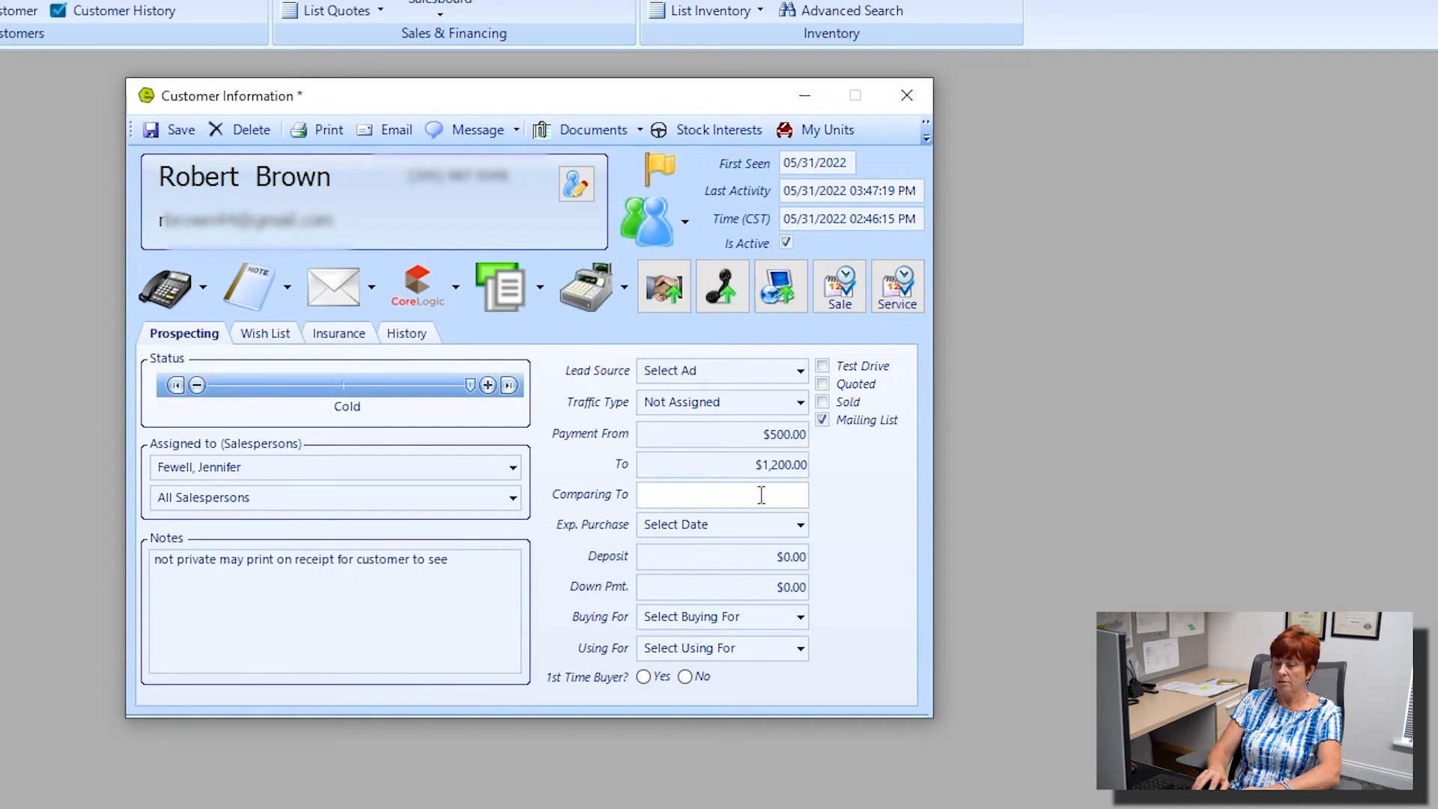
pyautogui.write('Winnebago')
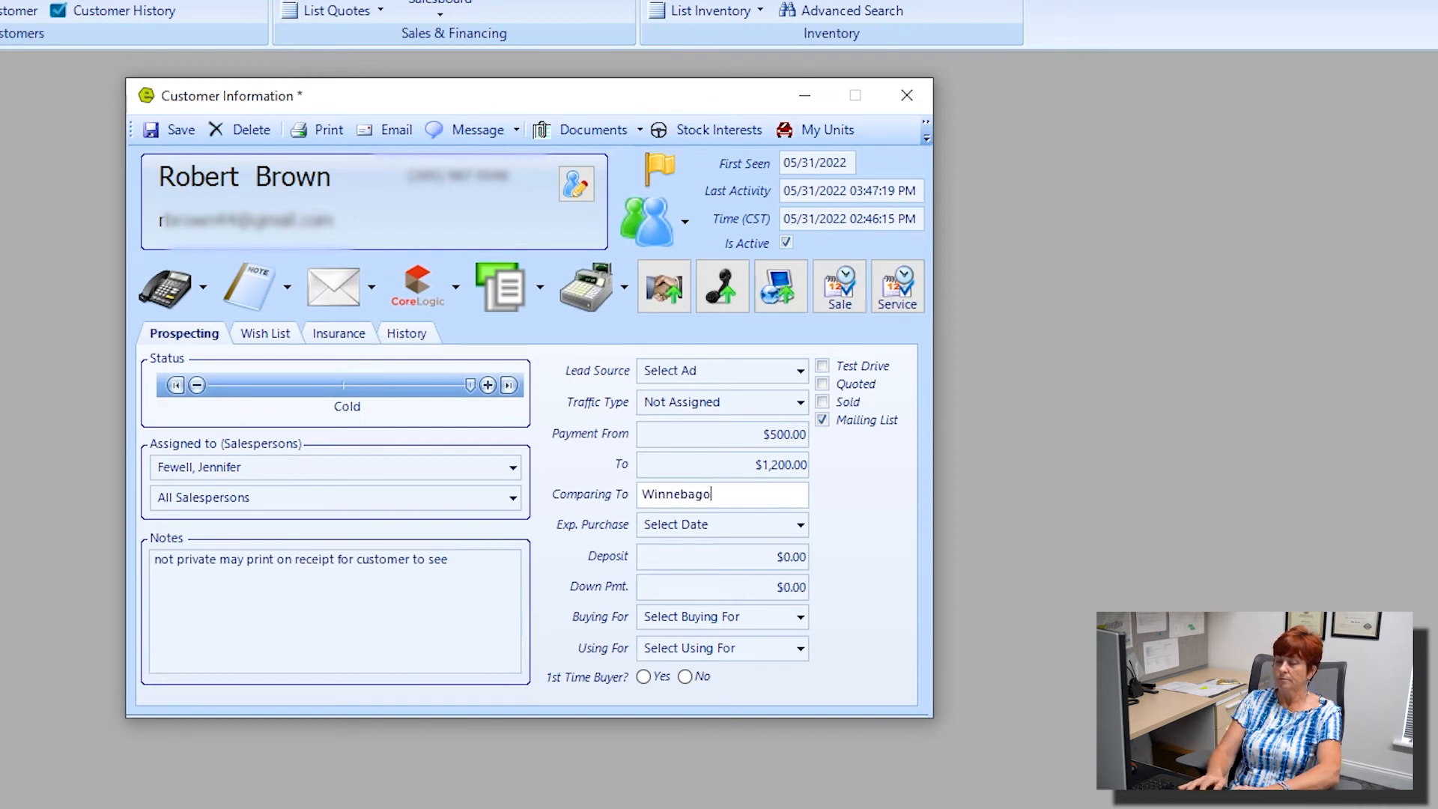
pyautogui.write(' Hike')
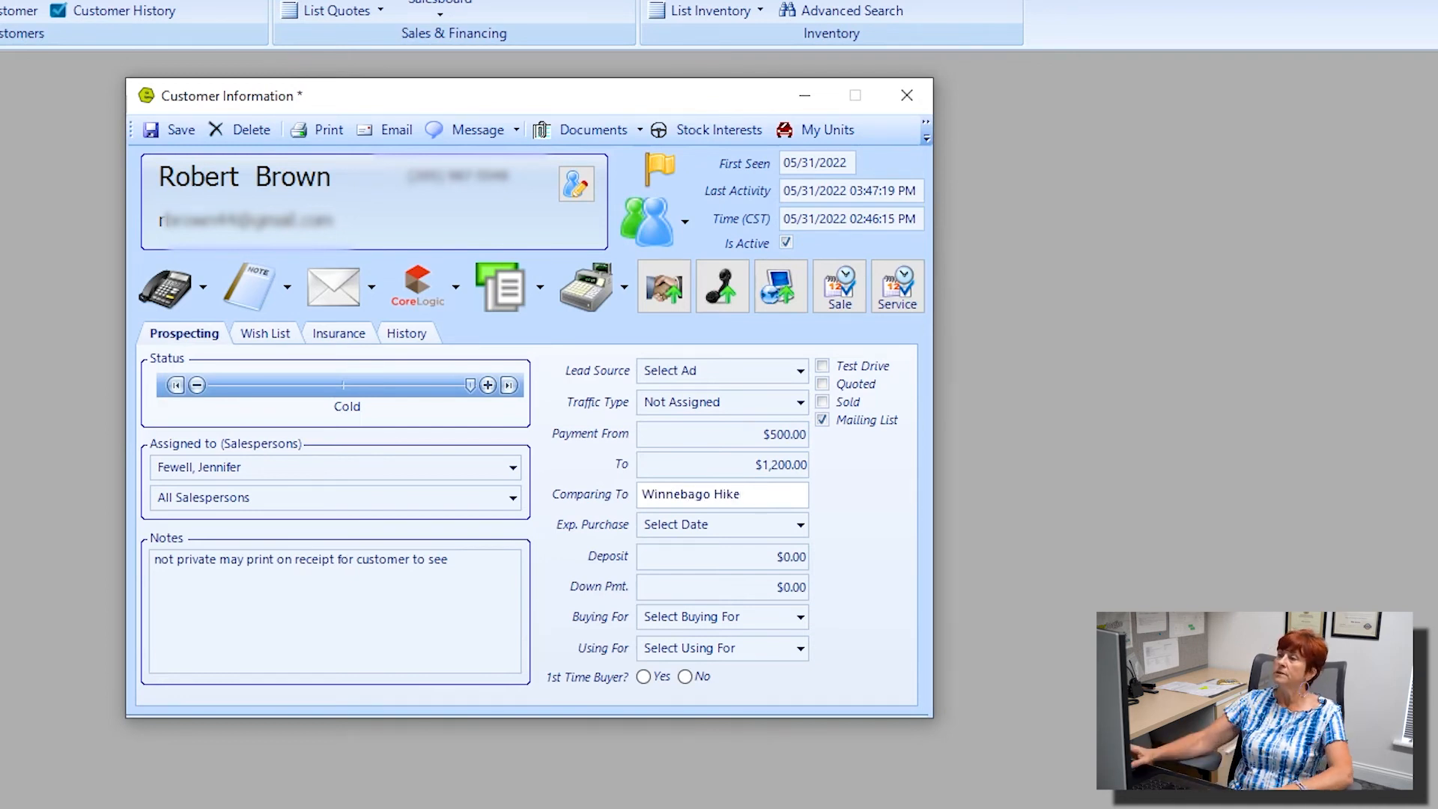
pyautogui.click(799, 525)
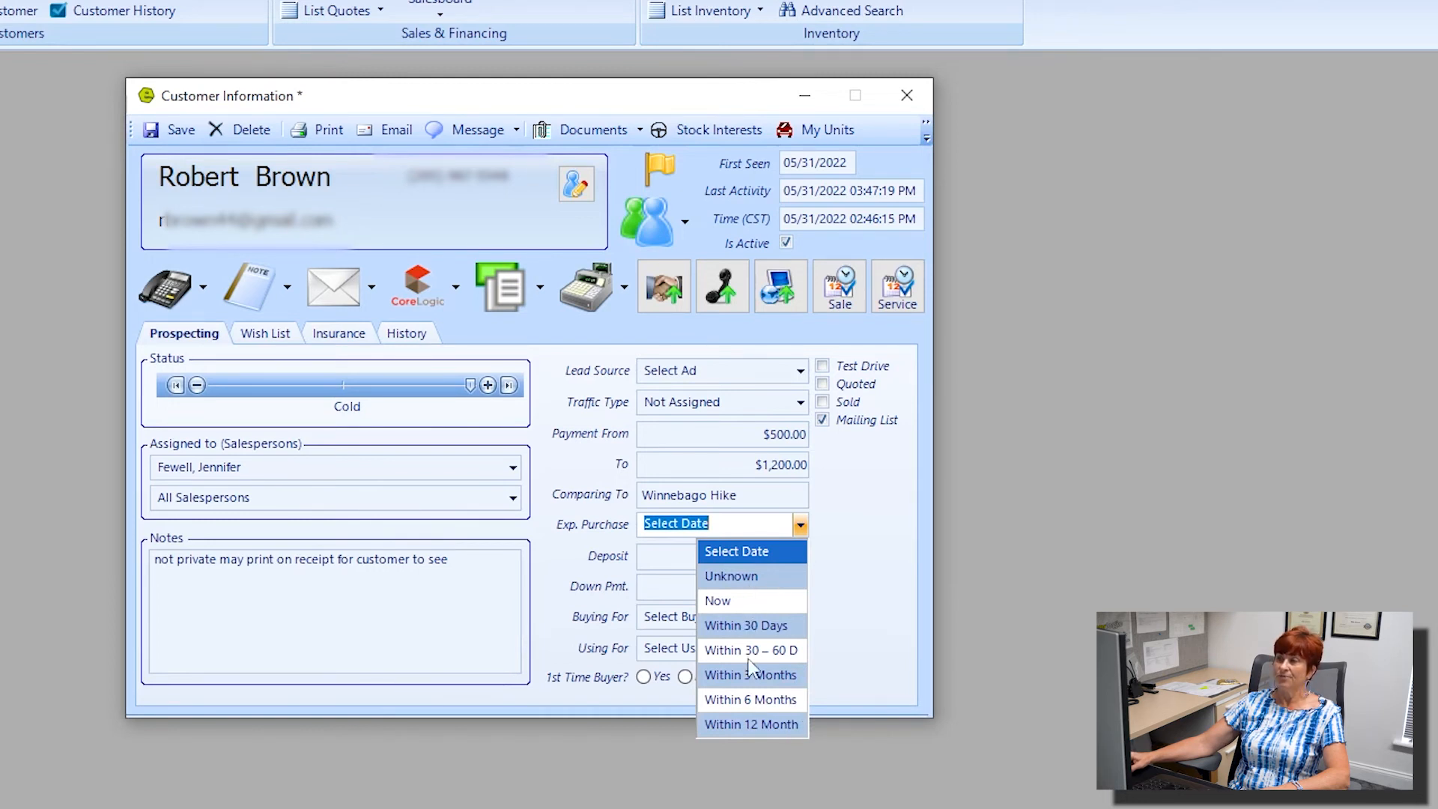
pyautogui.click(756, 696)
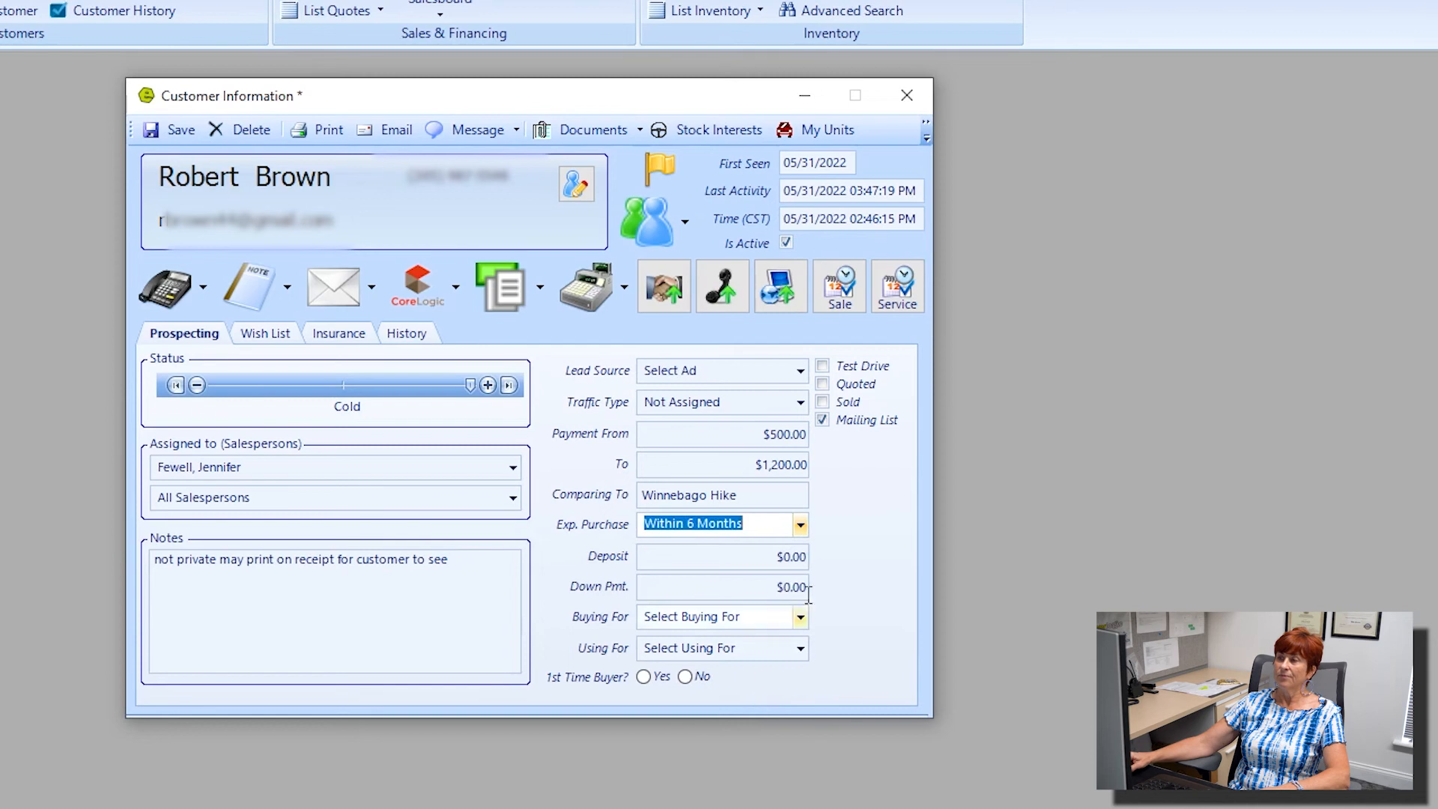
# Set the customer's down payment to $5,000 in the prospecting details.
pyautogui.click(787, 556)
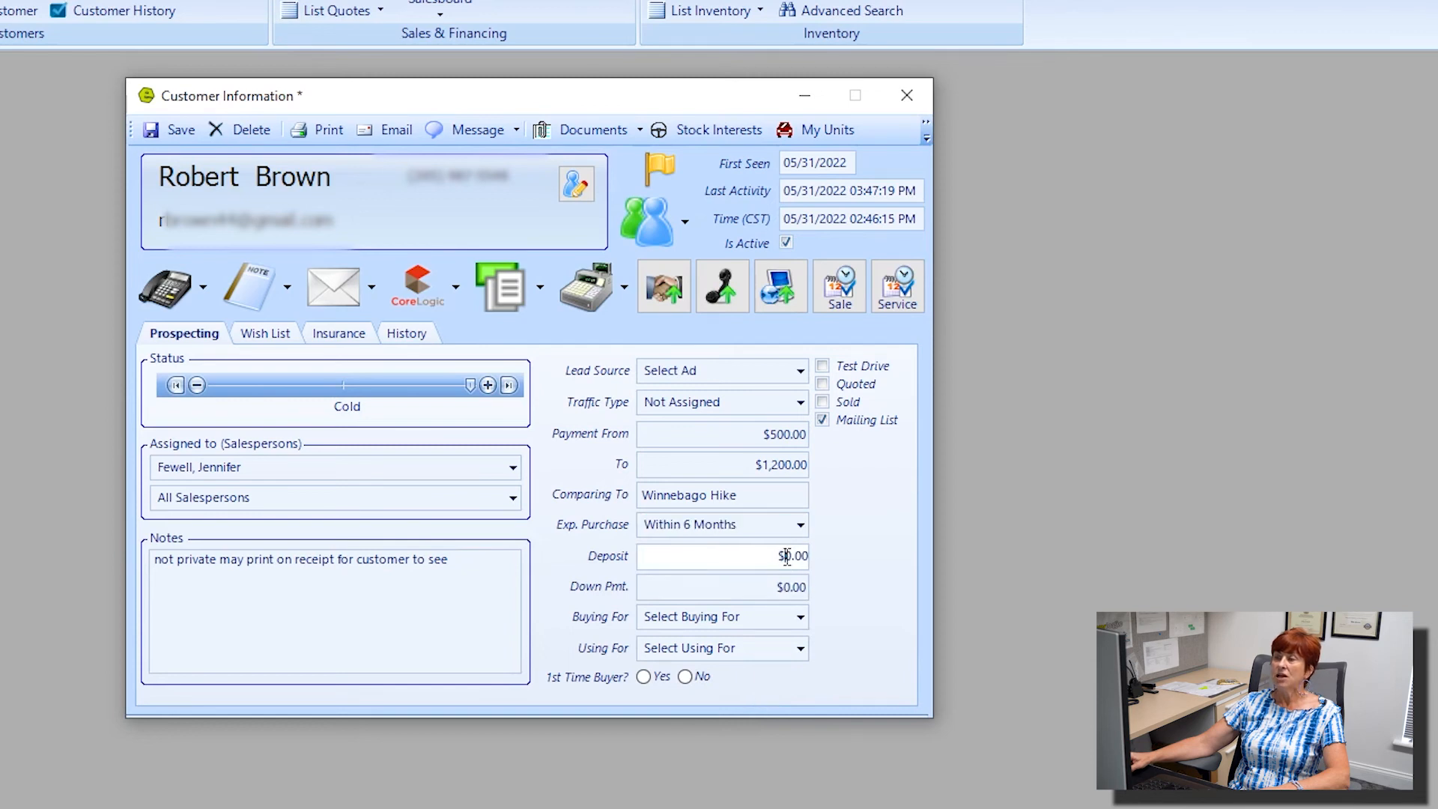
pyautogui.click(803, 591)
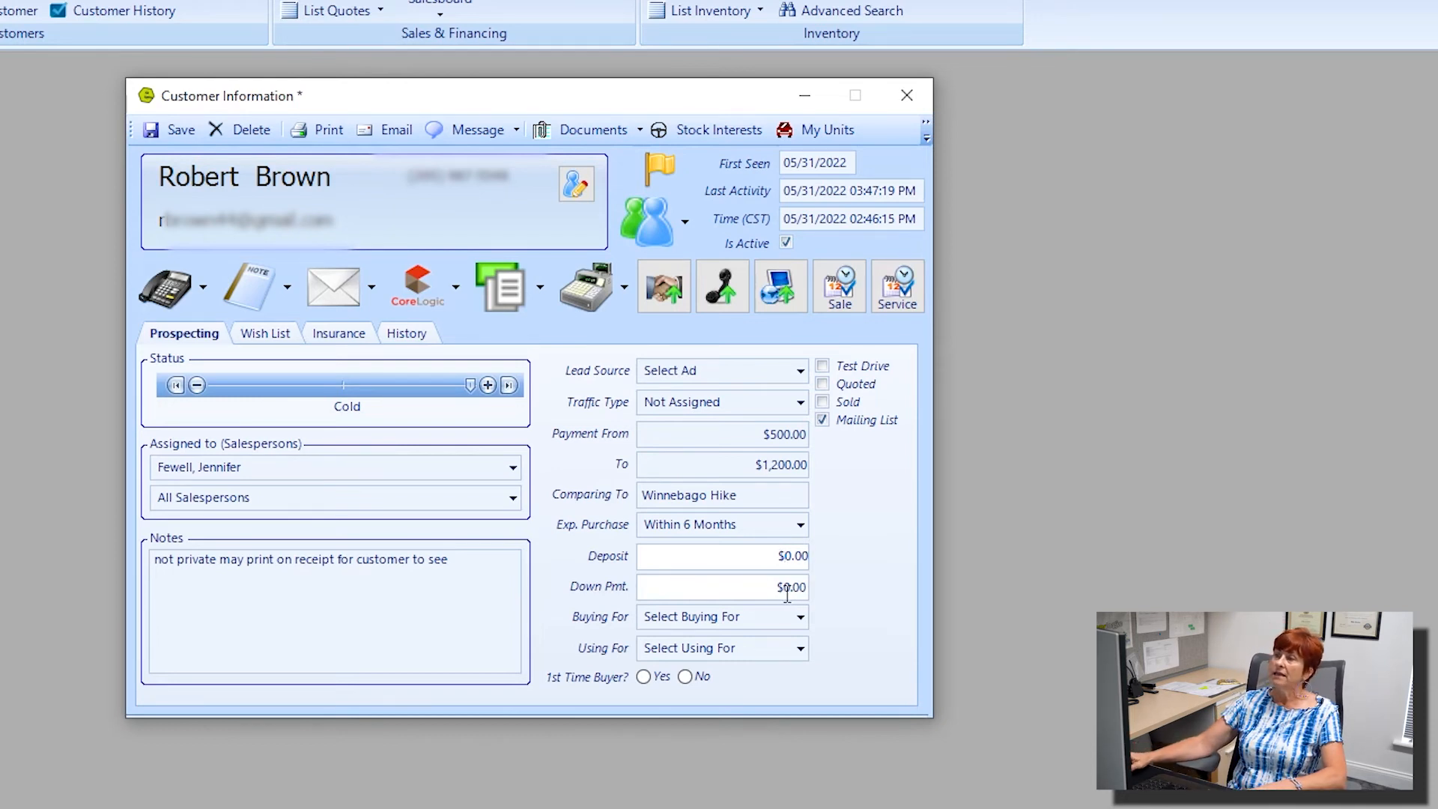
pyautogui.write('500')
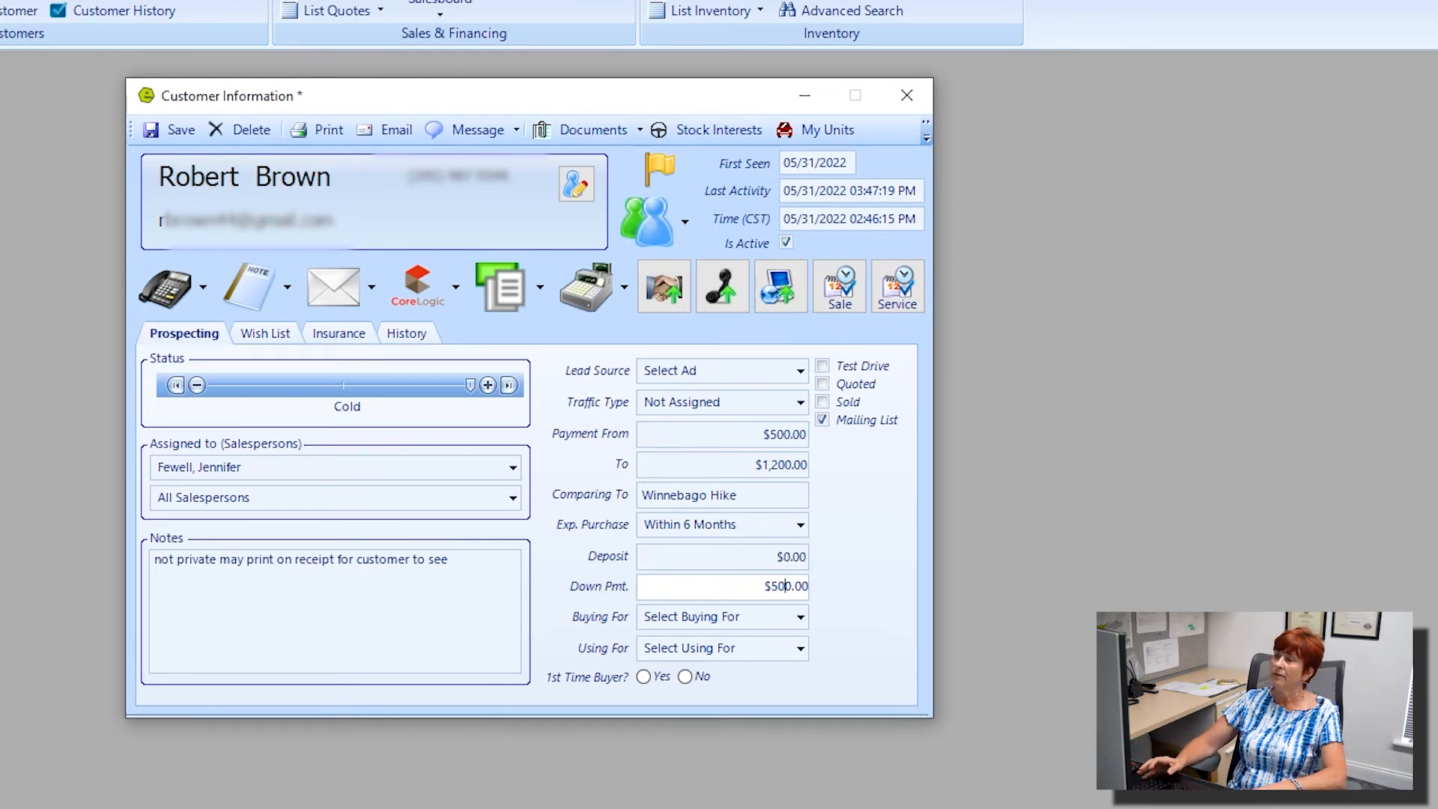
pyautogui.write('0')
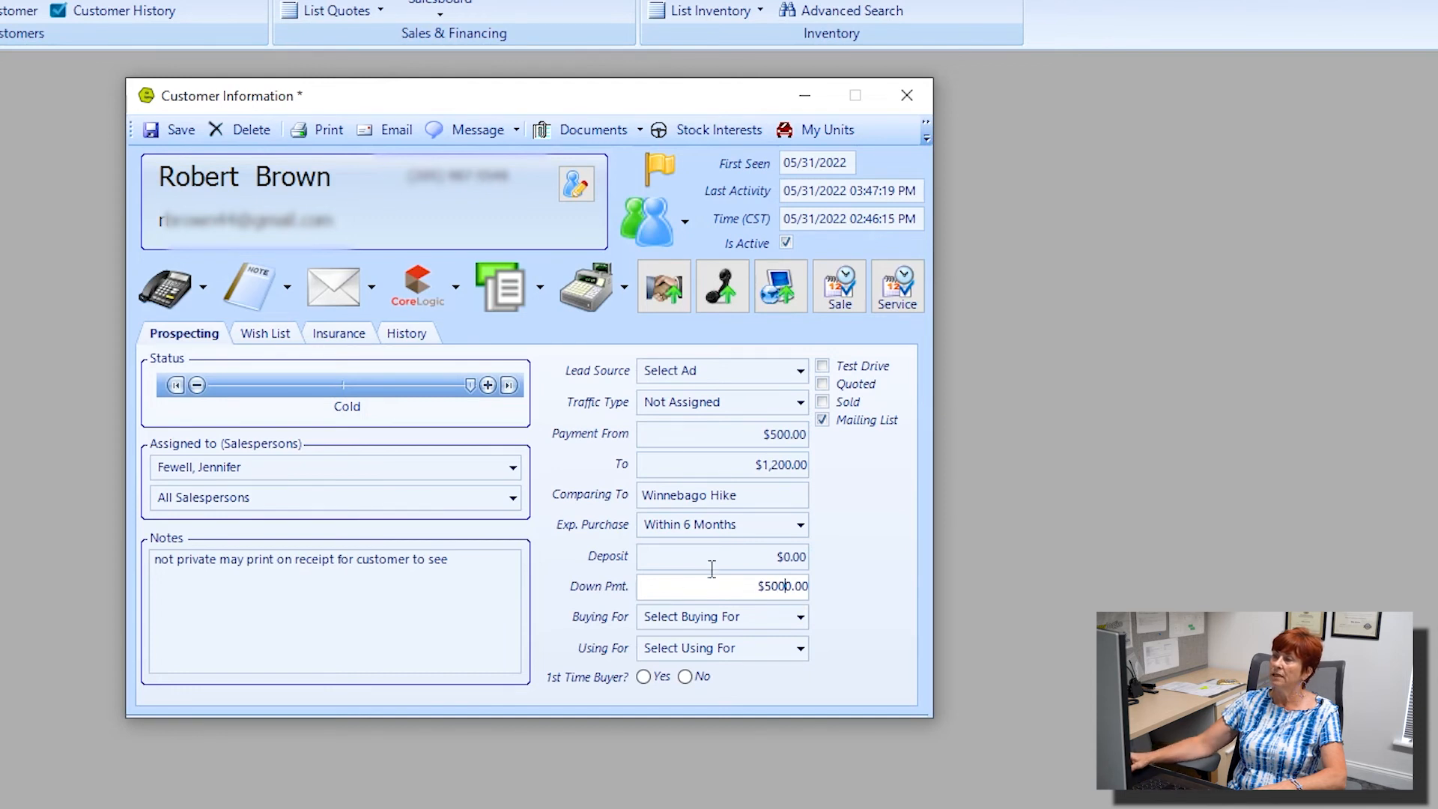
pyautogui.moveTo(730, 587); pyautogui.dragTo(851, 591)
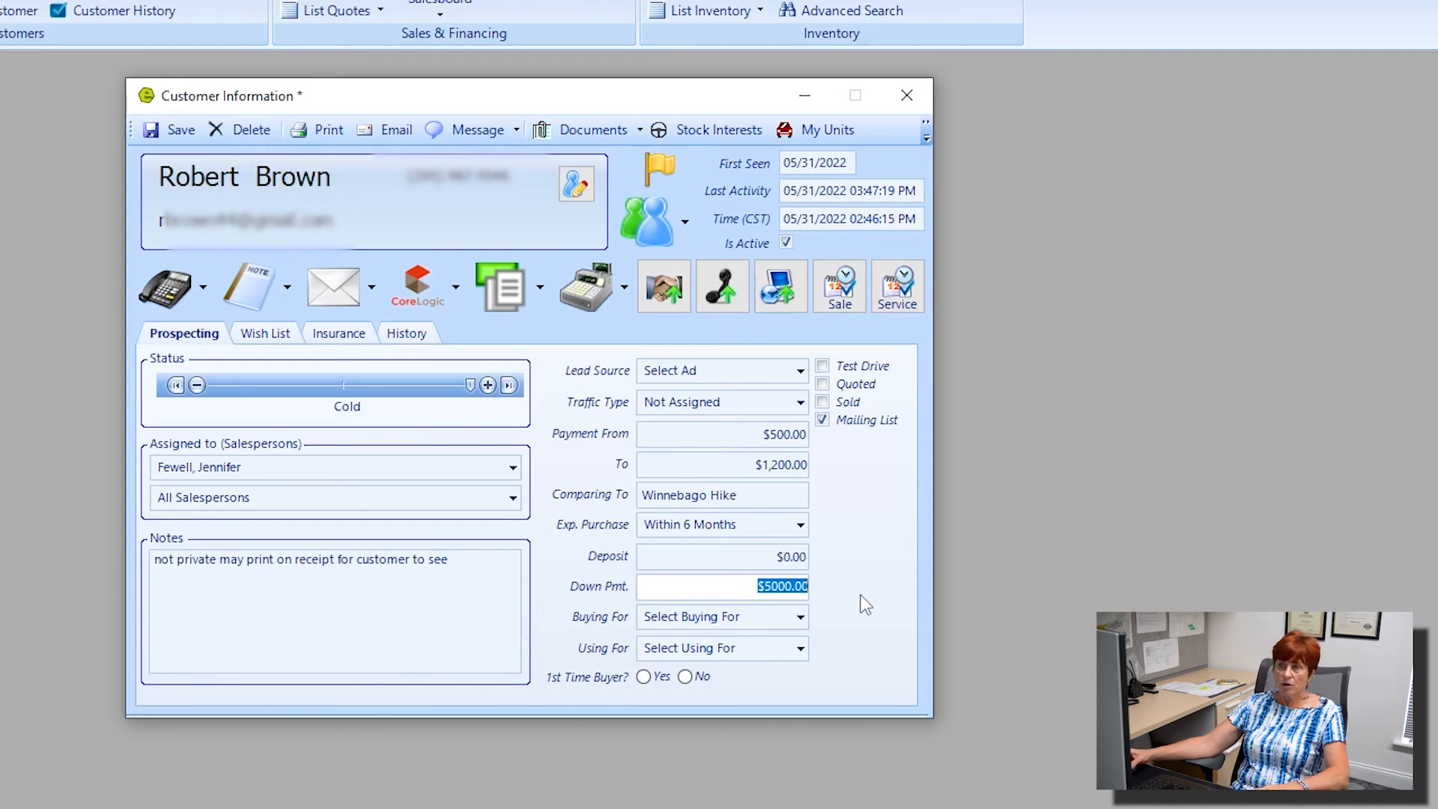
# Set the customer's deposit to $8,000 in the prospecting details.
pyautogui.click(787, 558)
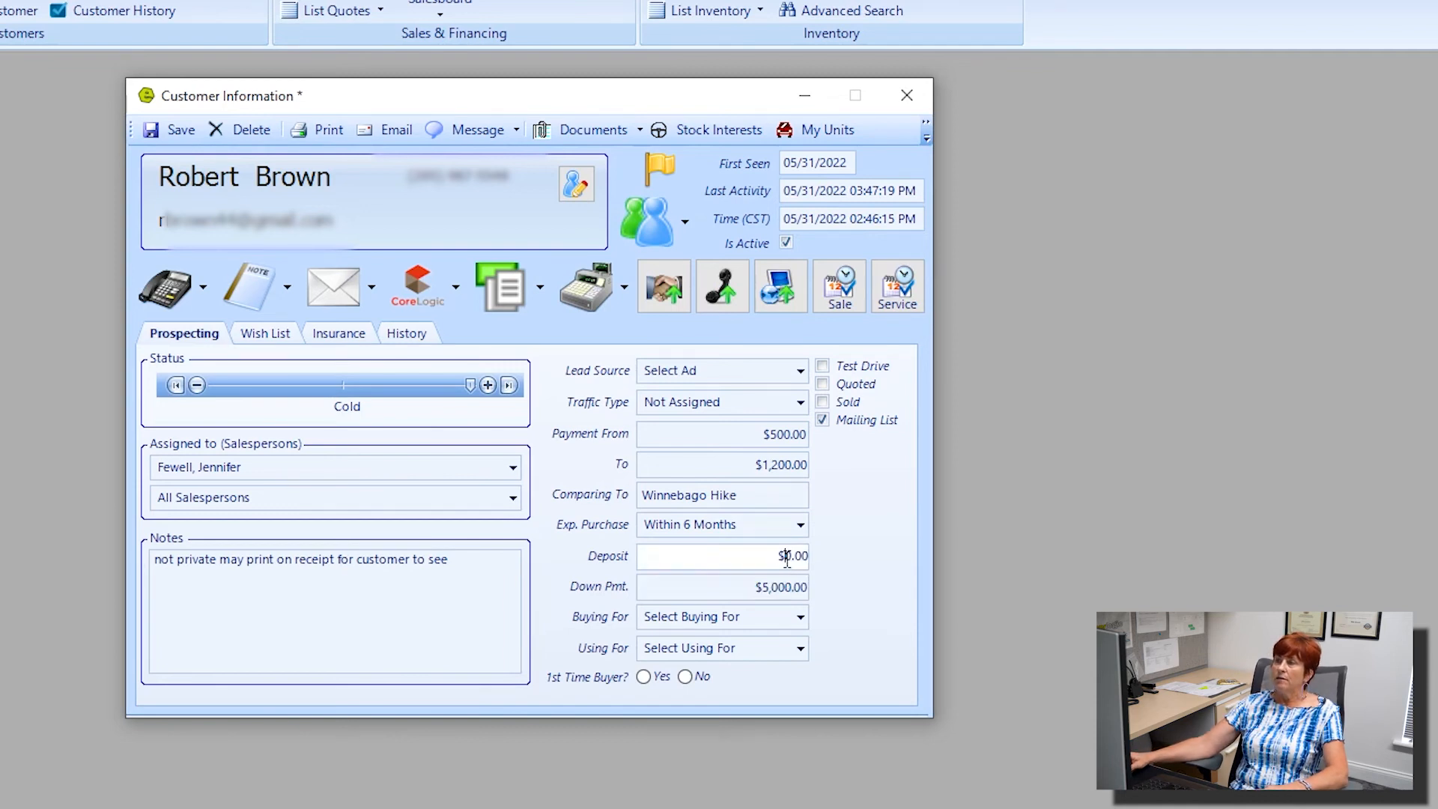
pyautogui.write('80')
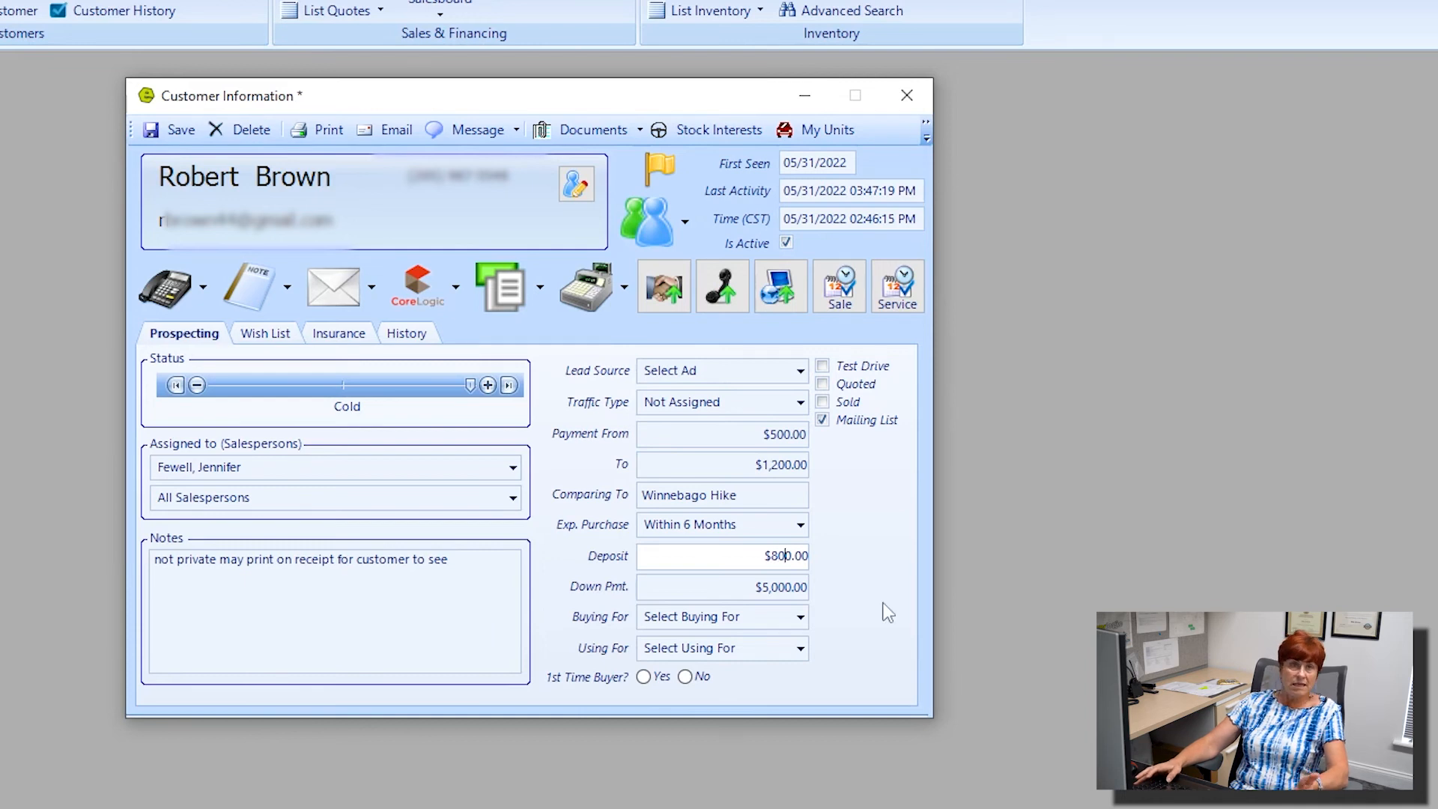
pyautogui.write('0')
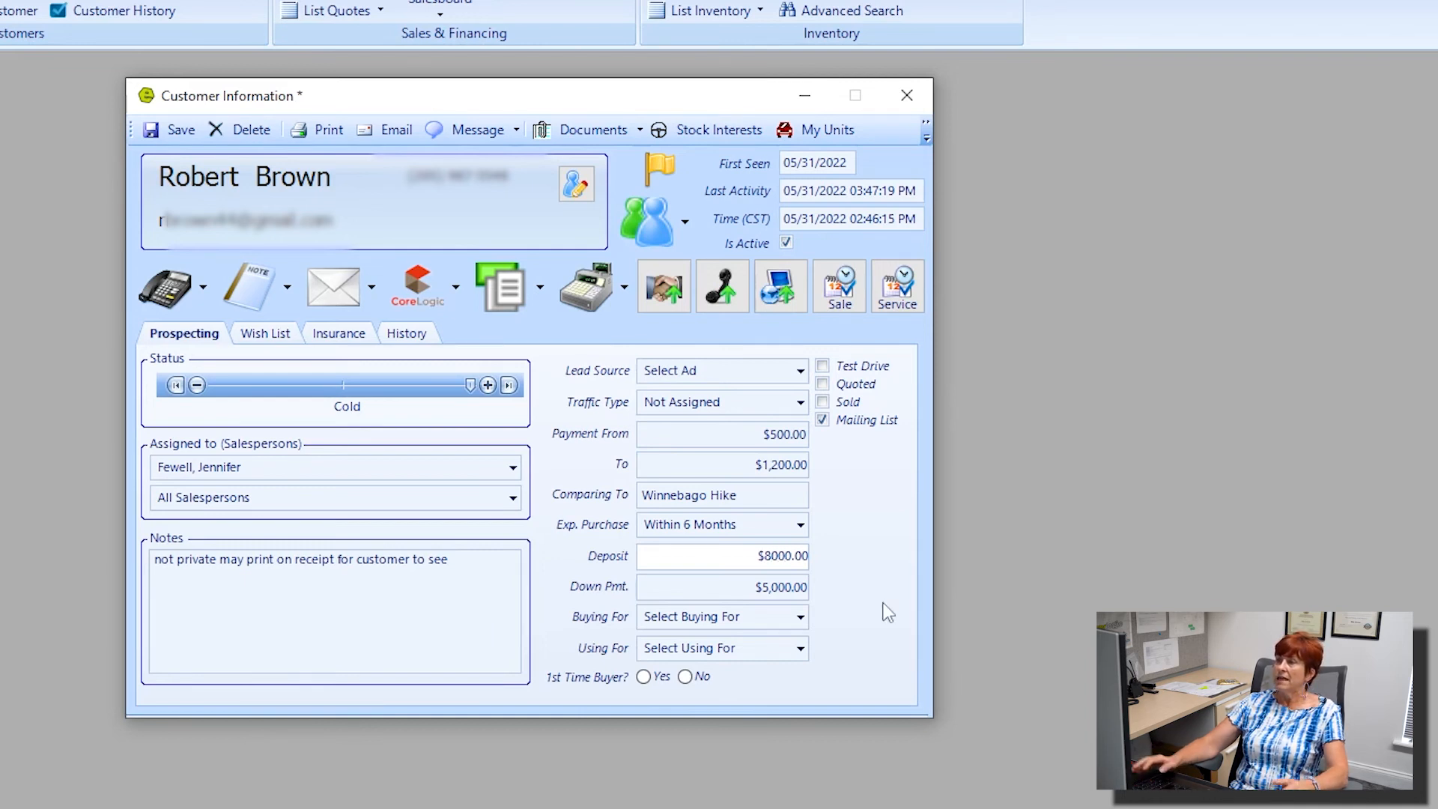
pyautogui.moveTo(755, 556); pyautogui.dragTo(850, 563)
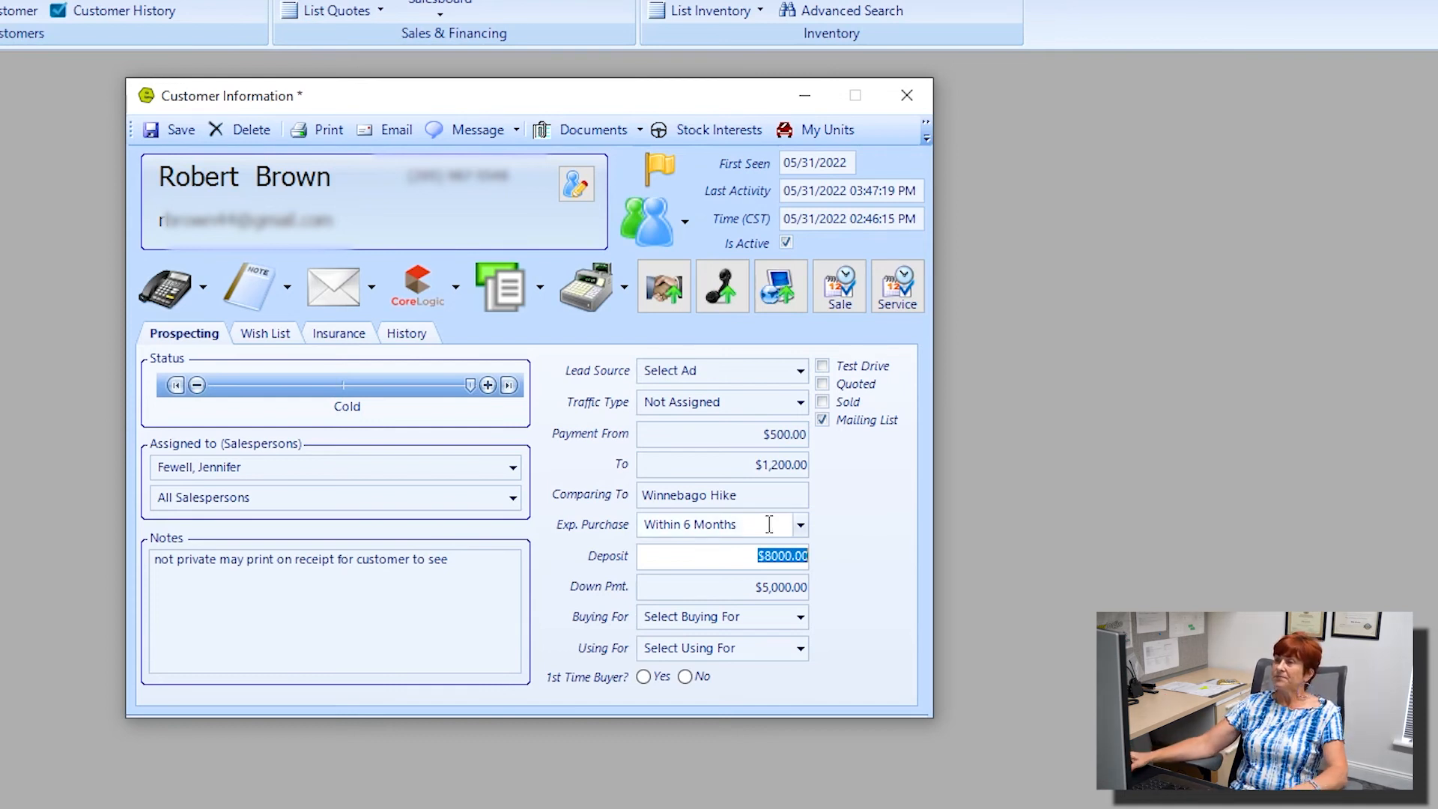
# Set Buying For to Daughter and Using For to Camping in the prospecting details, and save and close the customer record.
pyautogui.click(799, 616)
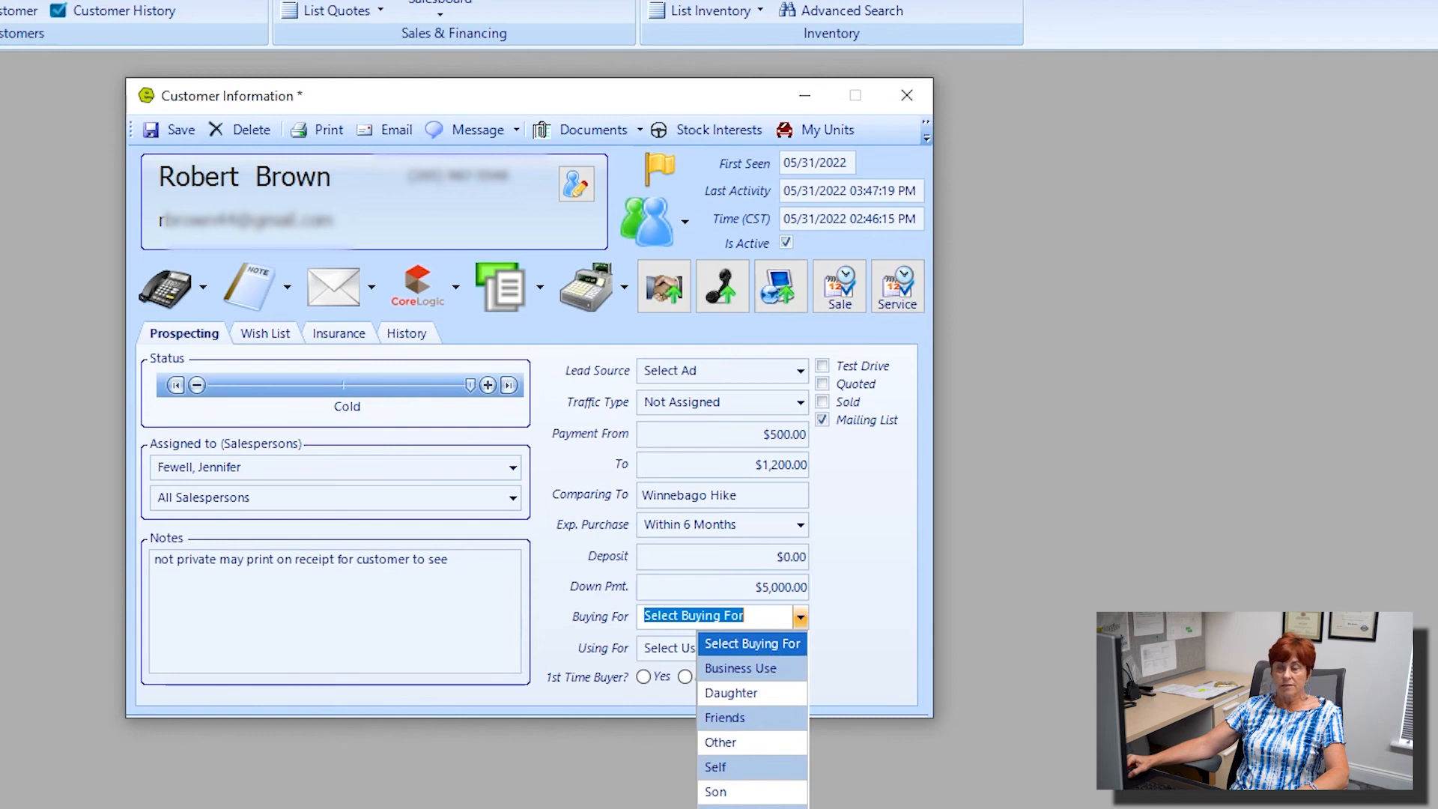
pyautogui.click(733, 694)
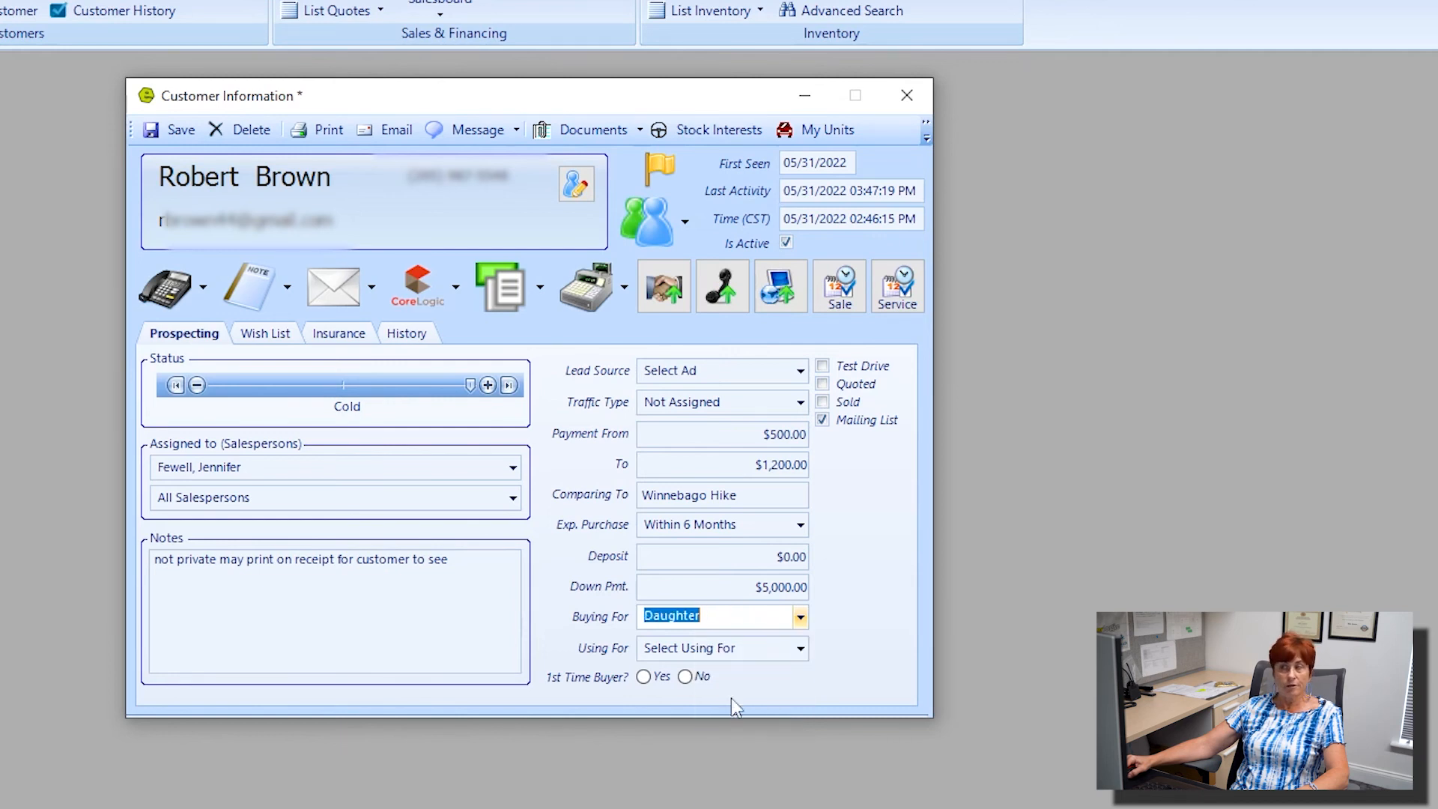
pyautogui.click(800, 648)
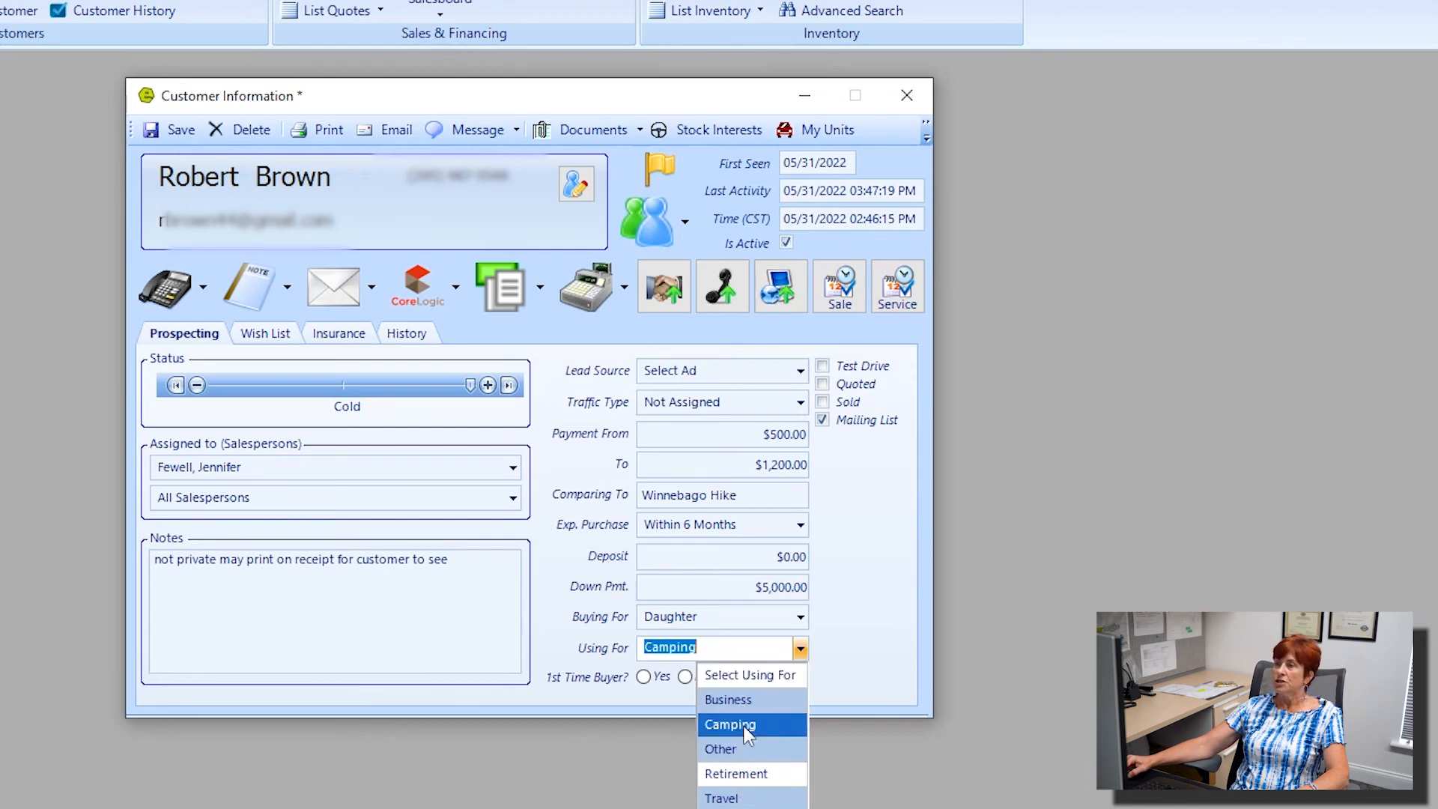
pyautogui.click(744, 726)
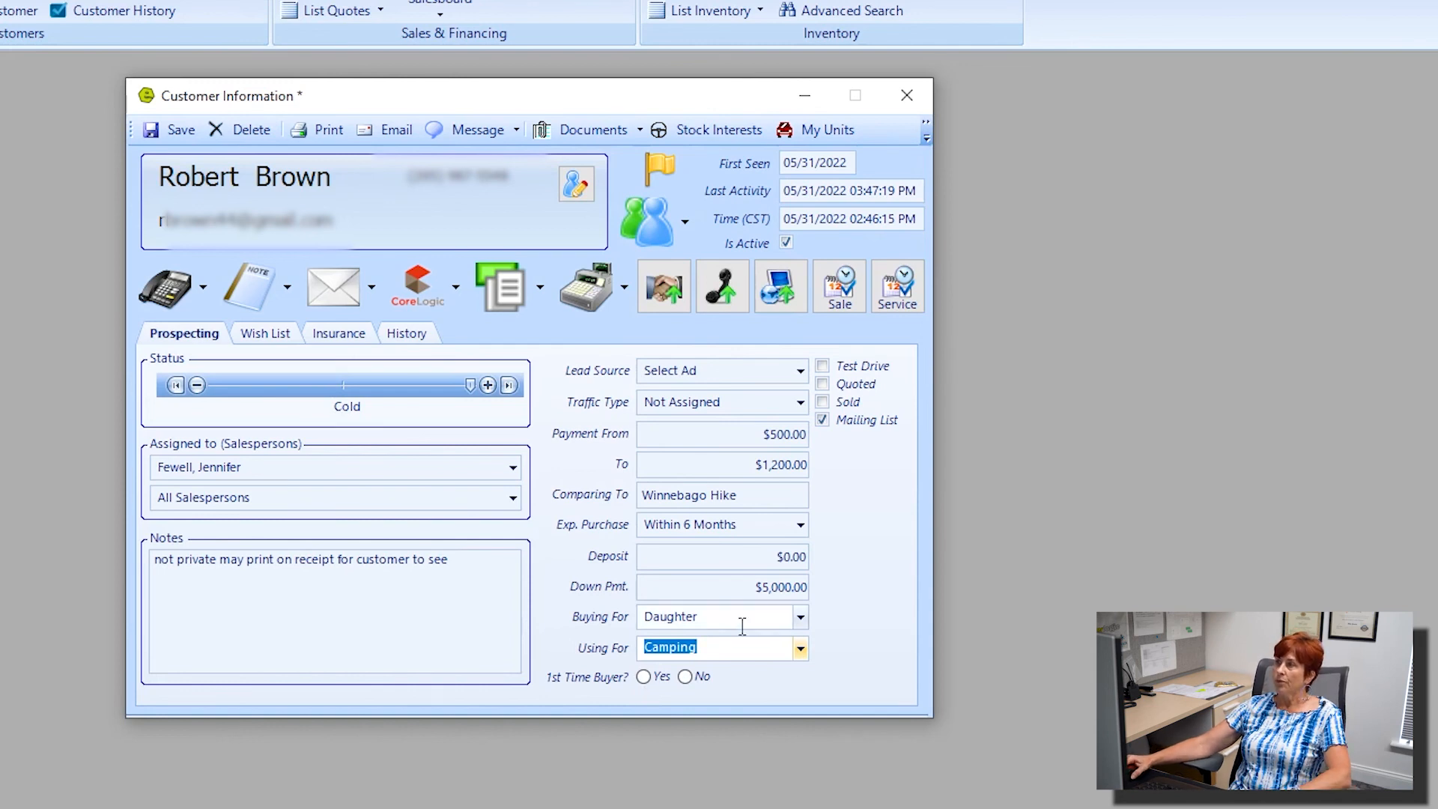
pyautogui.click(166, 122)
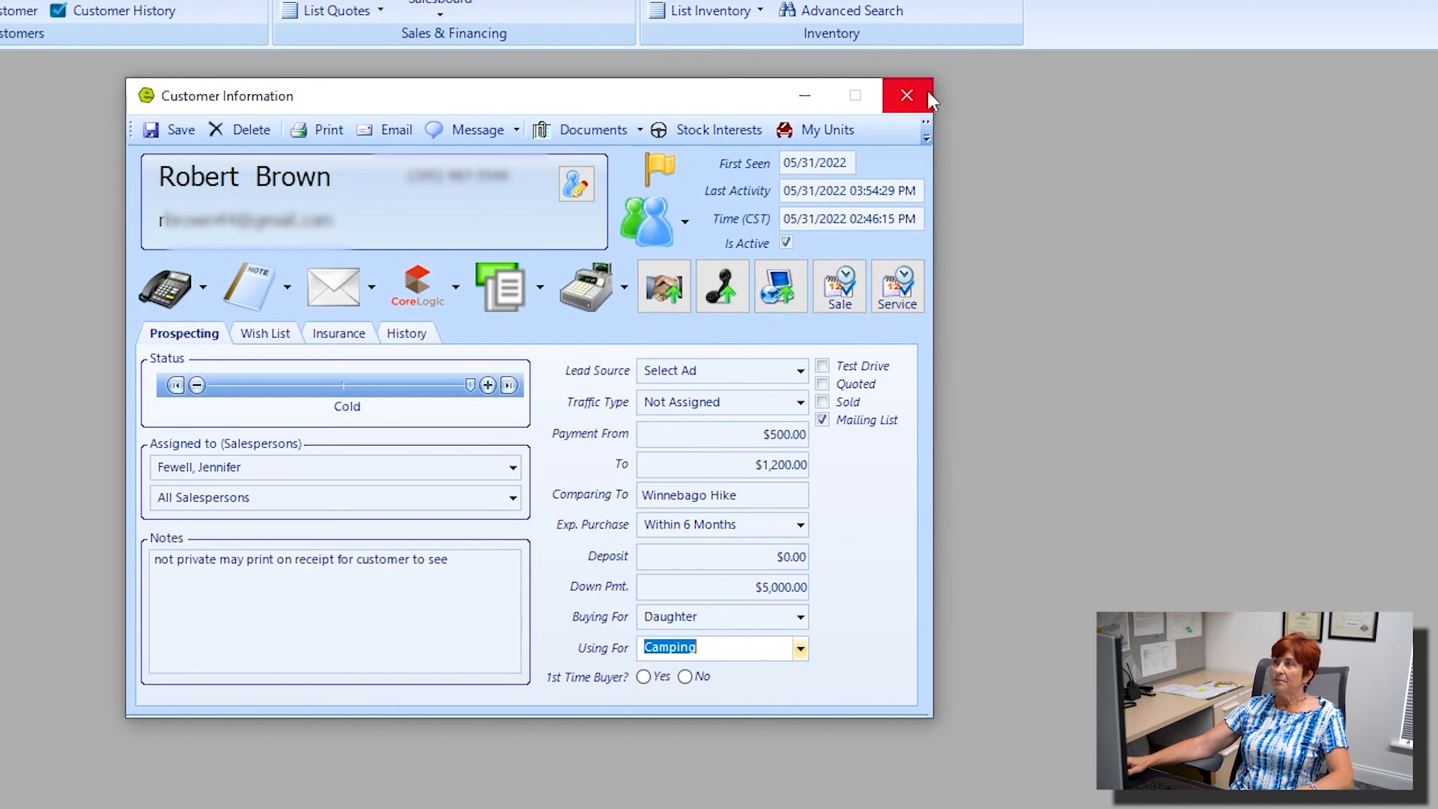
pyautogui.click(908, 95)
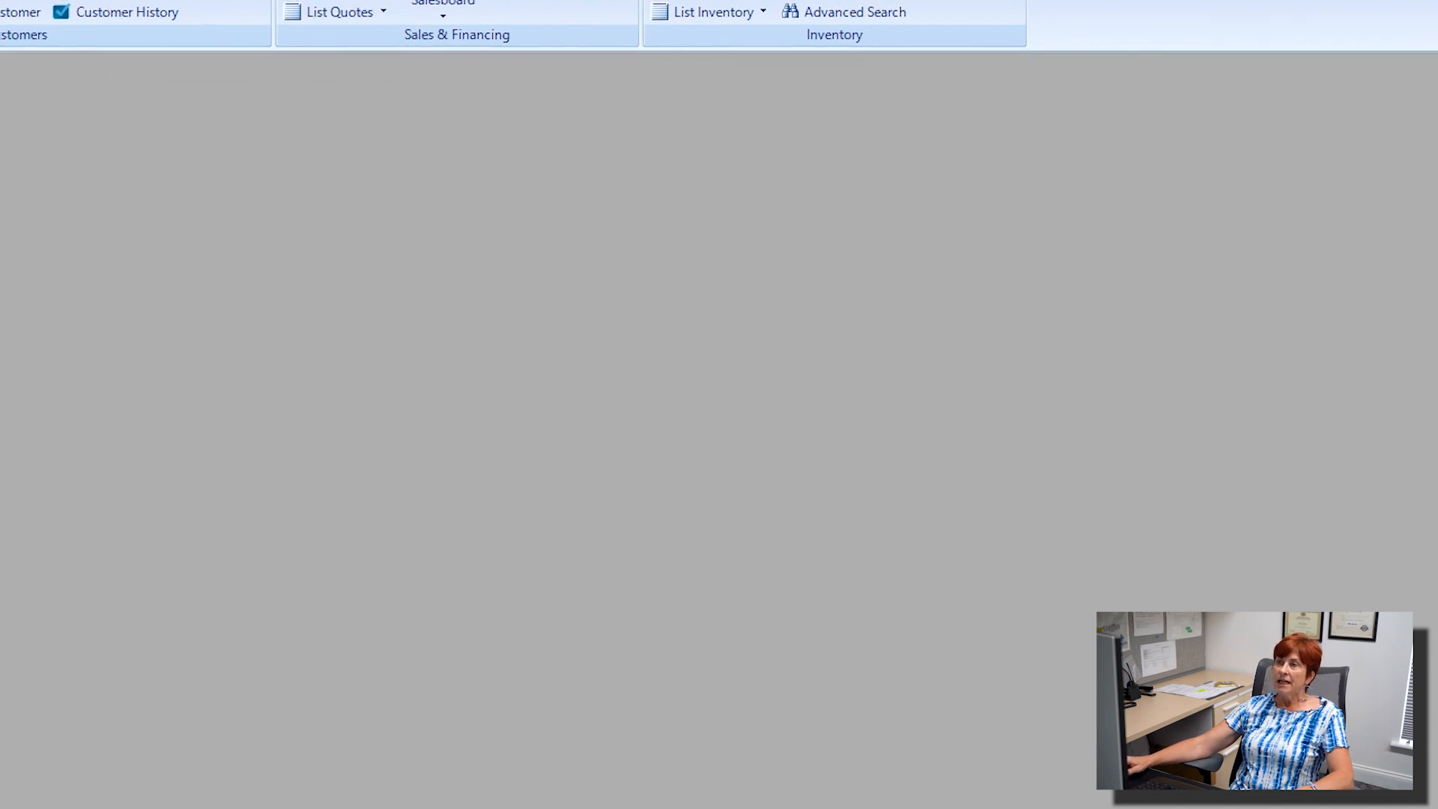
# Open the customer search and look up active Birmingham customers by the customer's last name.
pyautogui.click(55, 102)
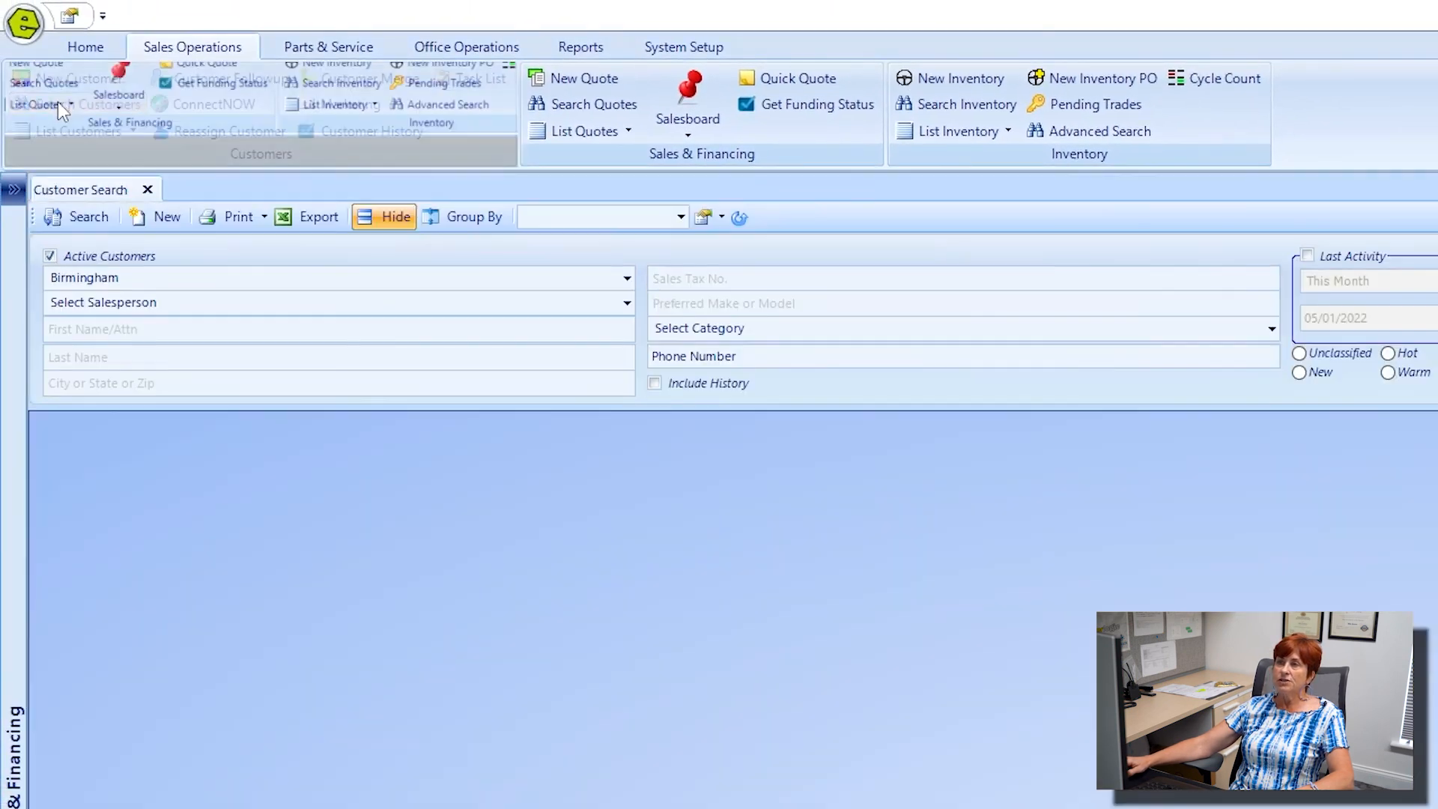
pyautogui.click(120, 358)
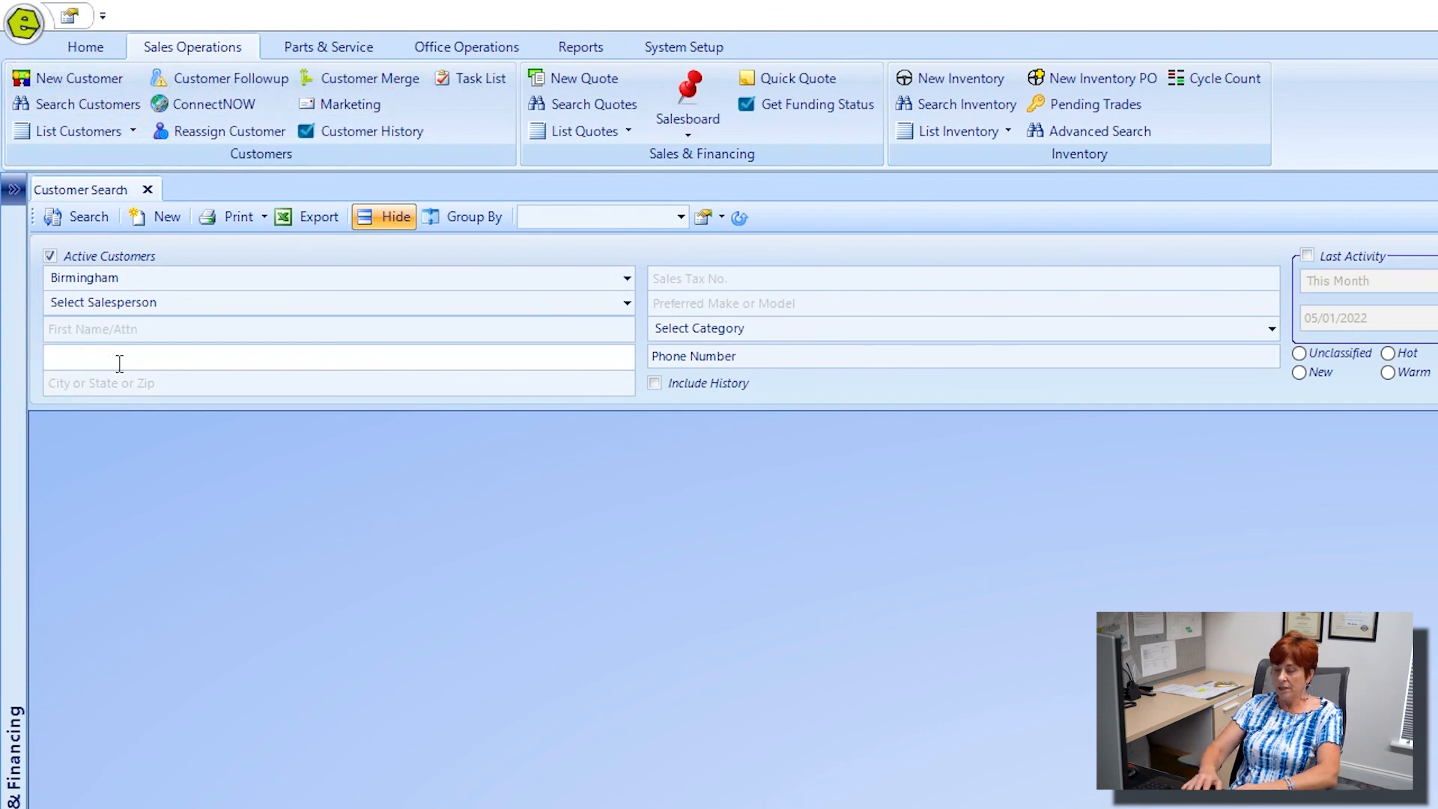
pyautogui.write('brown')
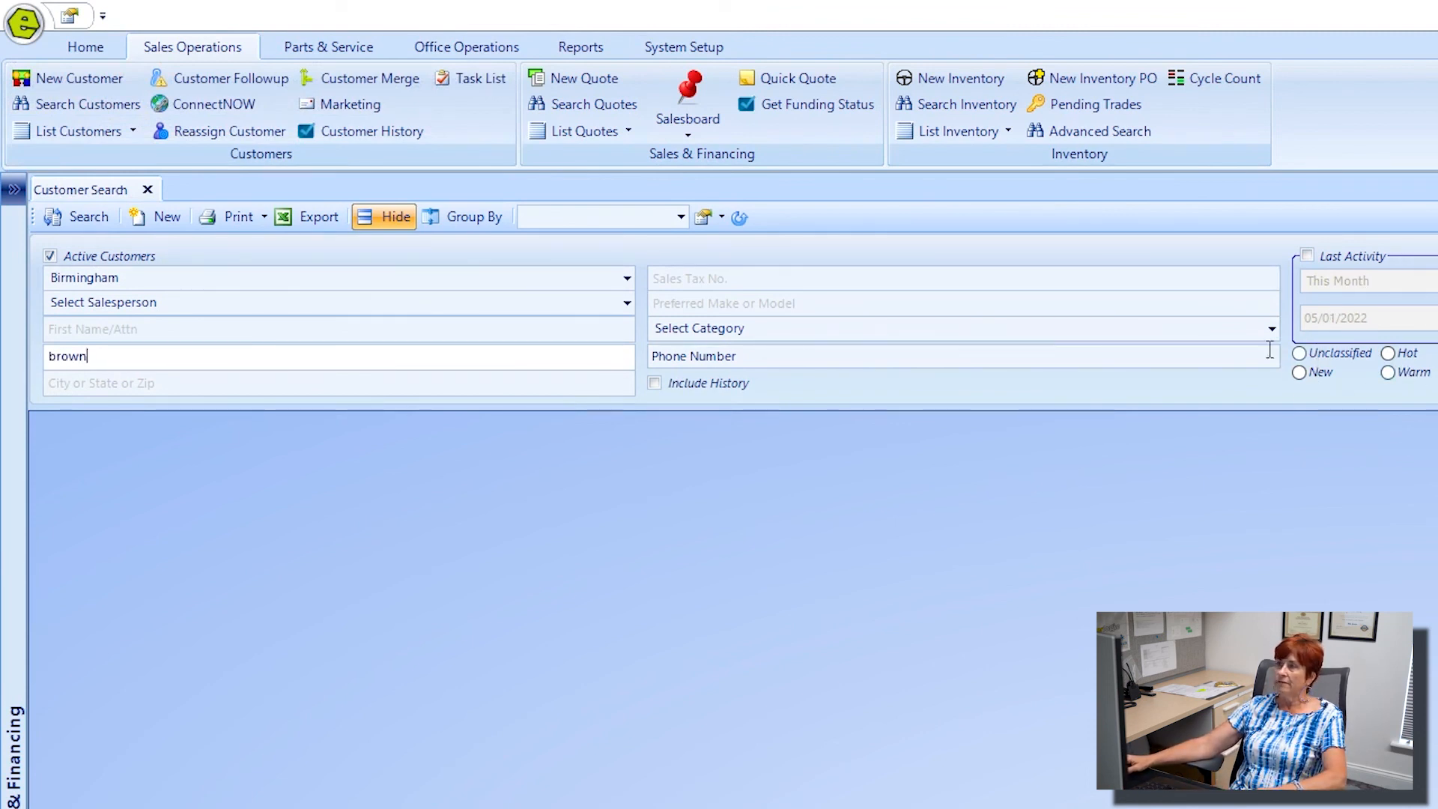
pyautogui.click(91, 218)
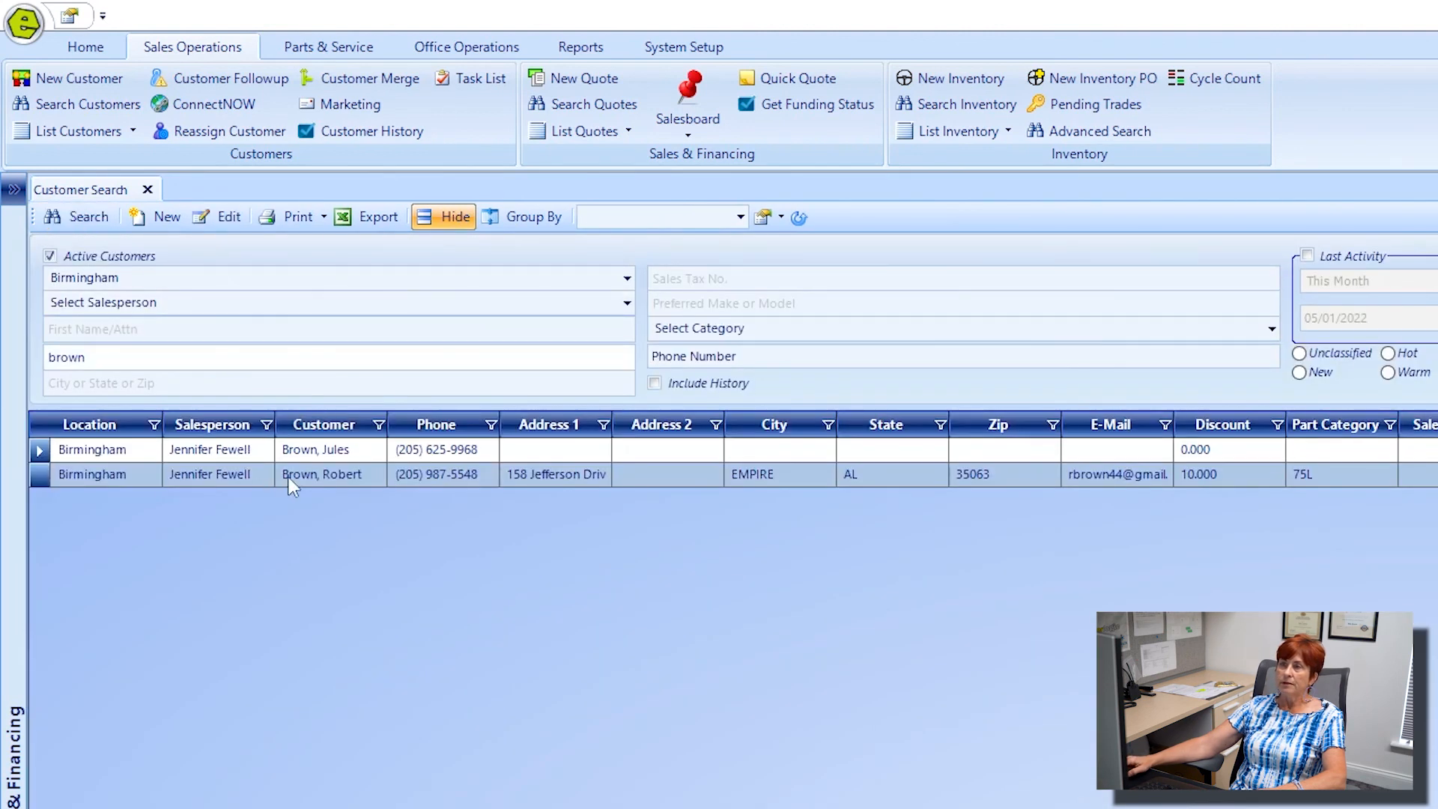
# Open the matching customer's record from the search results to review the saved prospecting details, and close it.
pyautogui.doubleClick(289, 478)
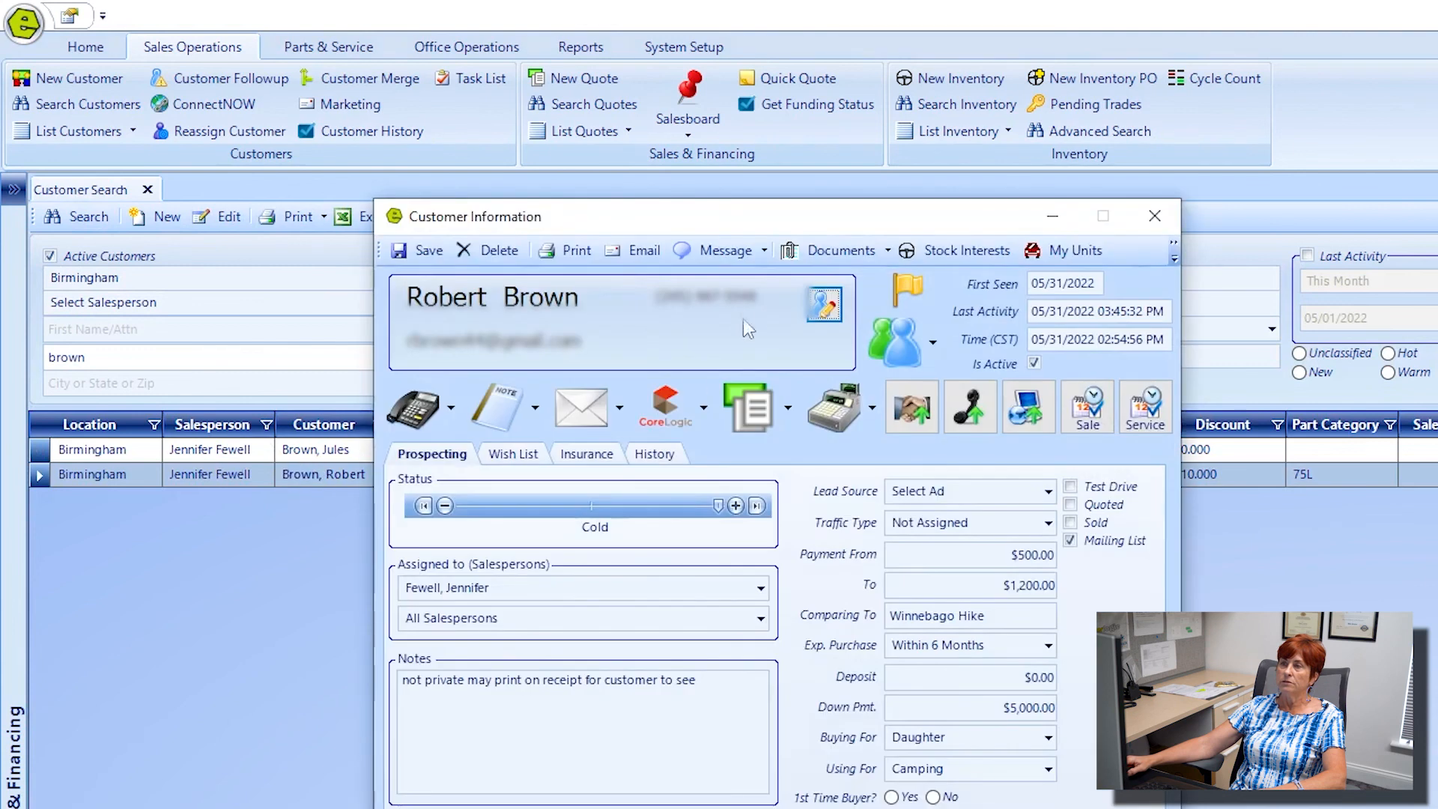
pyautogui.moveTo(773, 212); pyautogui.dragTo(633, 573)
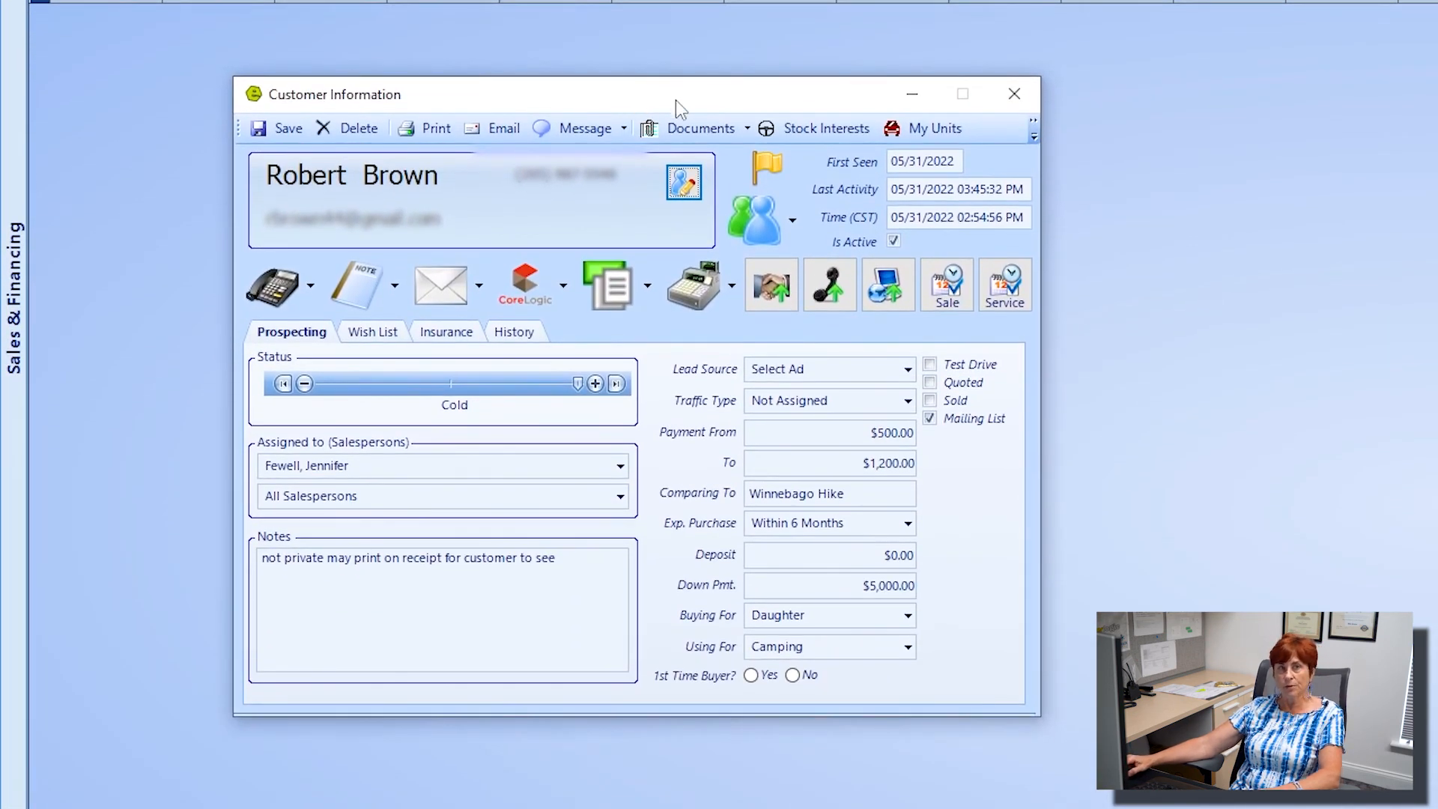
pyautogui.click(1016, 95)
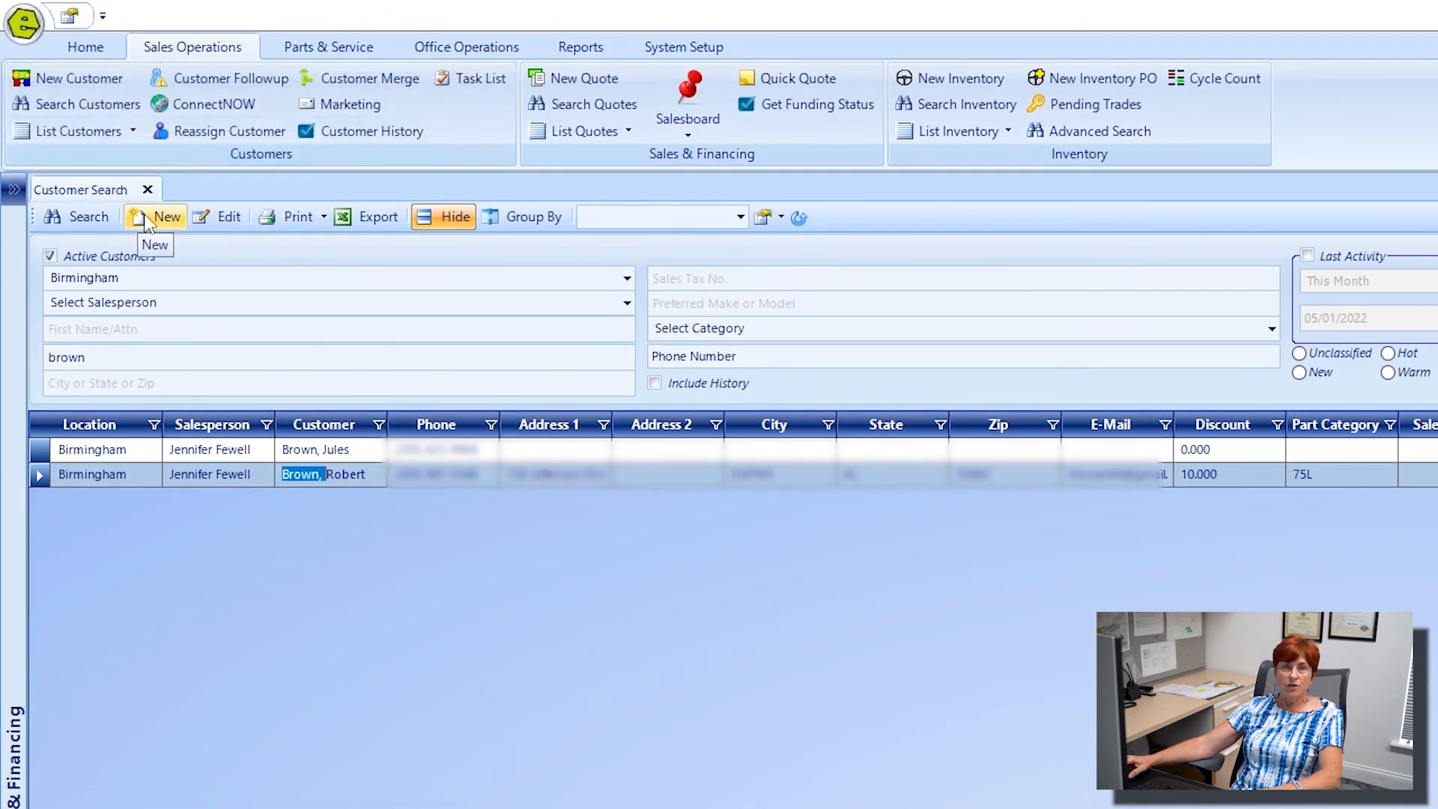
pyautogui.click(144, 214)
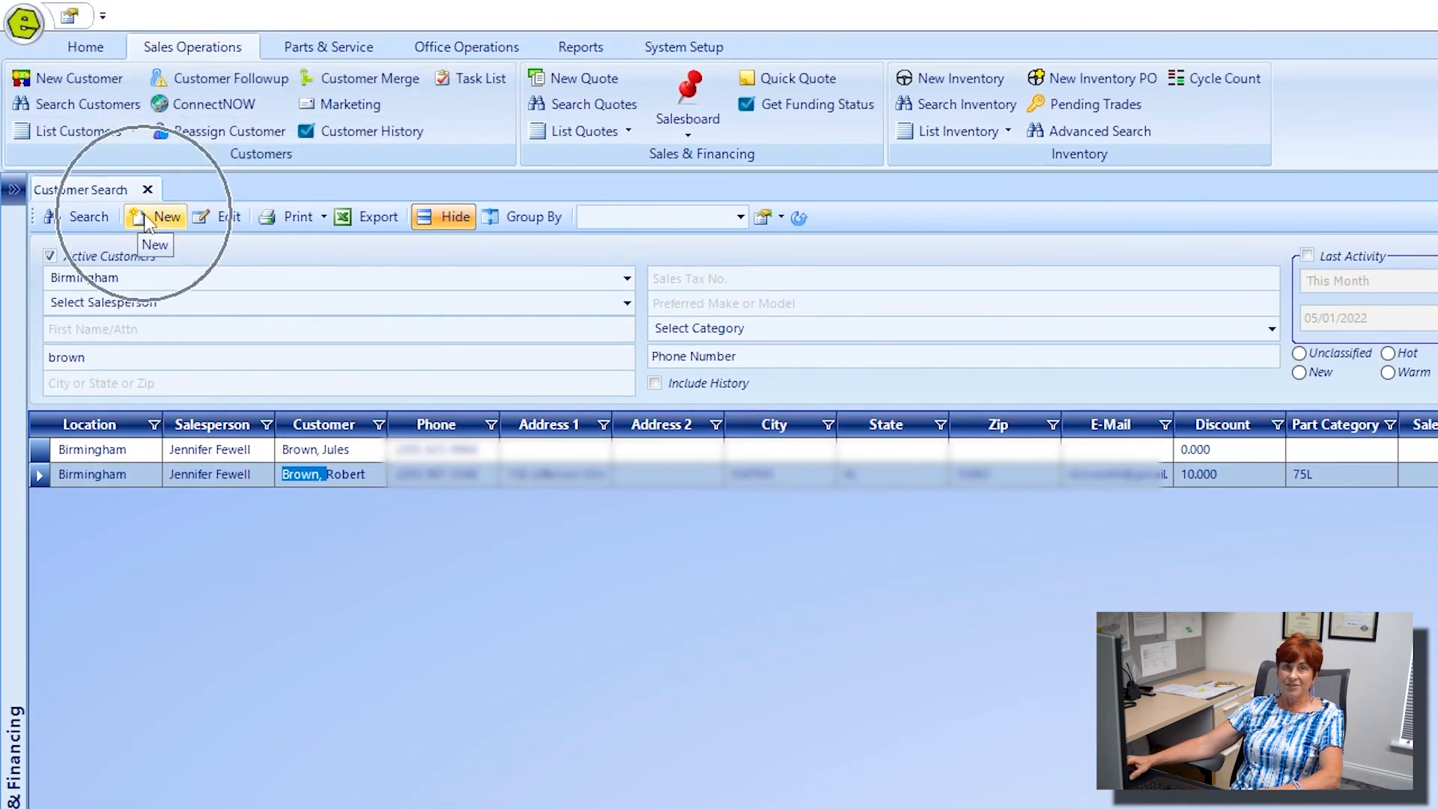